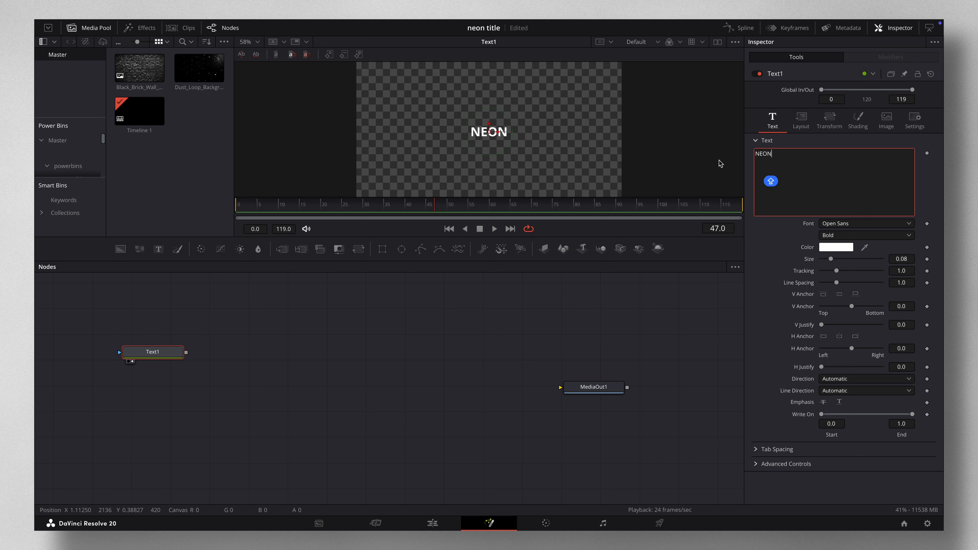
Set the NEON text's font to SF Pro Rounded with the Regular style
click(845, 223)
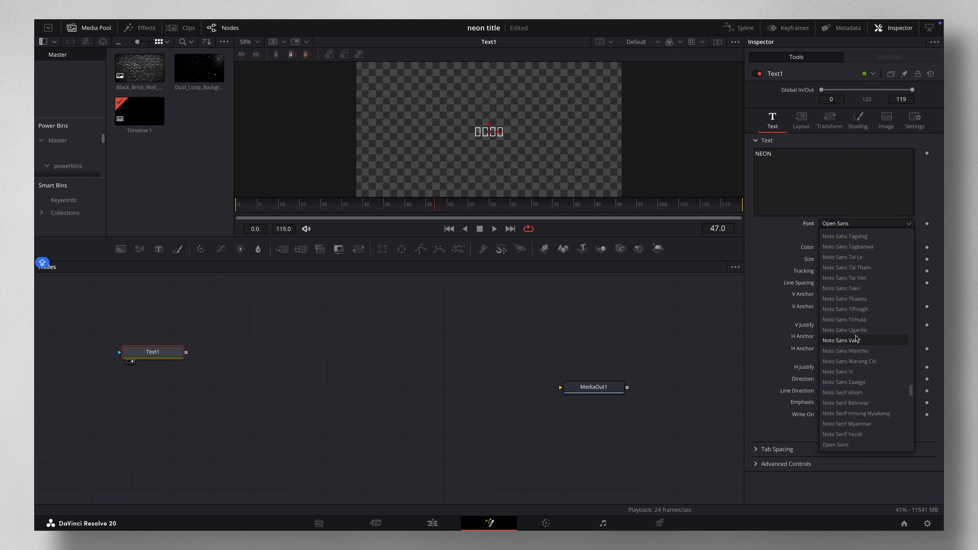
scroll(844, 382, down, 8)
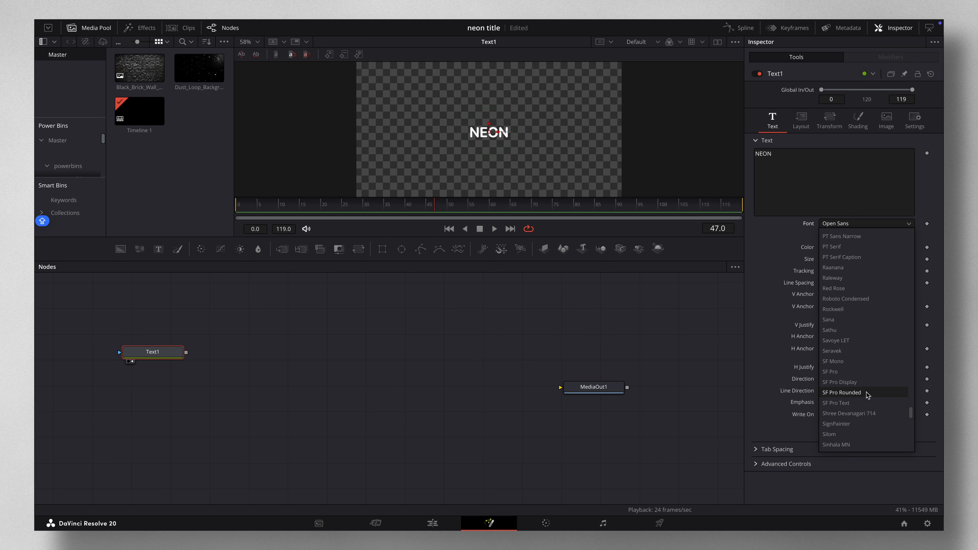
click(843, 392)
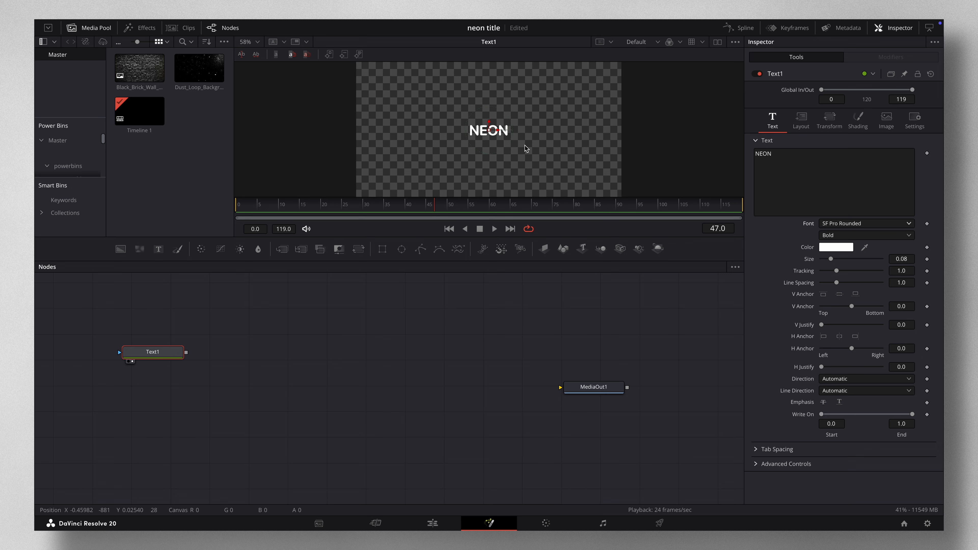
click(858, 236)
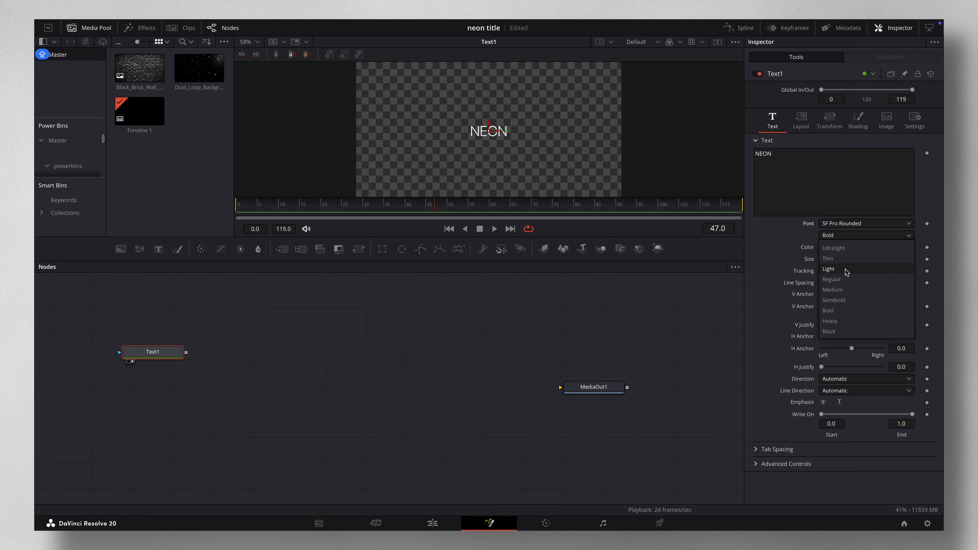
click(847, 279)
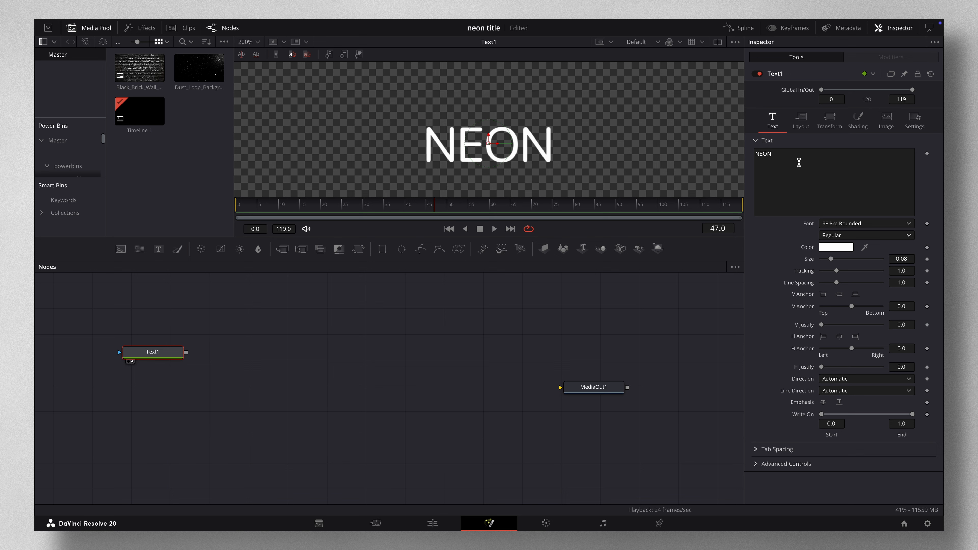
Enable the text's second shading element, the red outline, and set its thickness to about 0.039
click(860, 124)
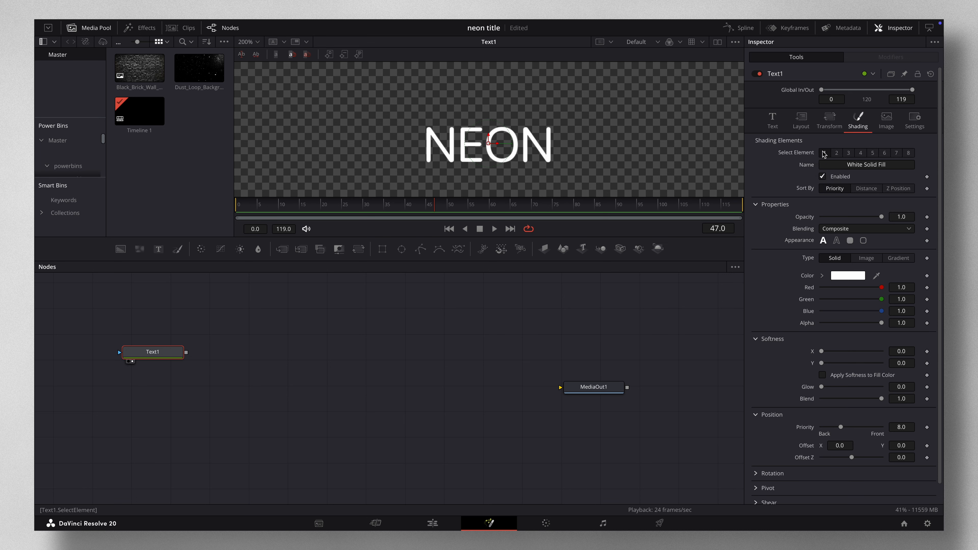
click(837, 154)
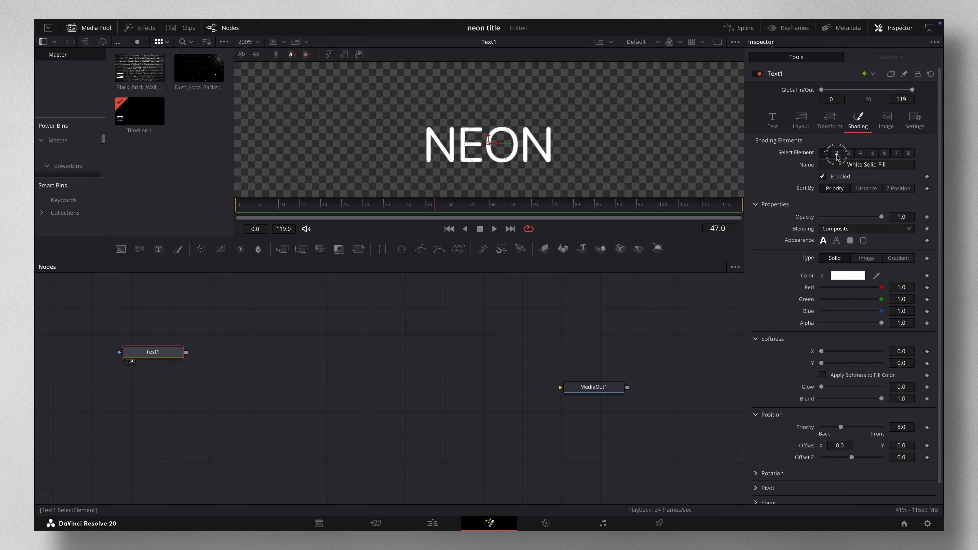
click(823, 177)
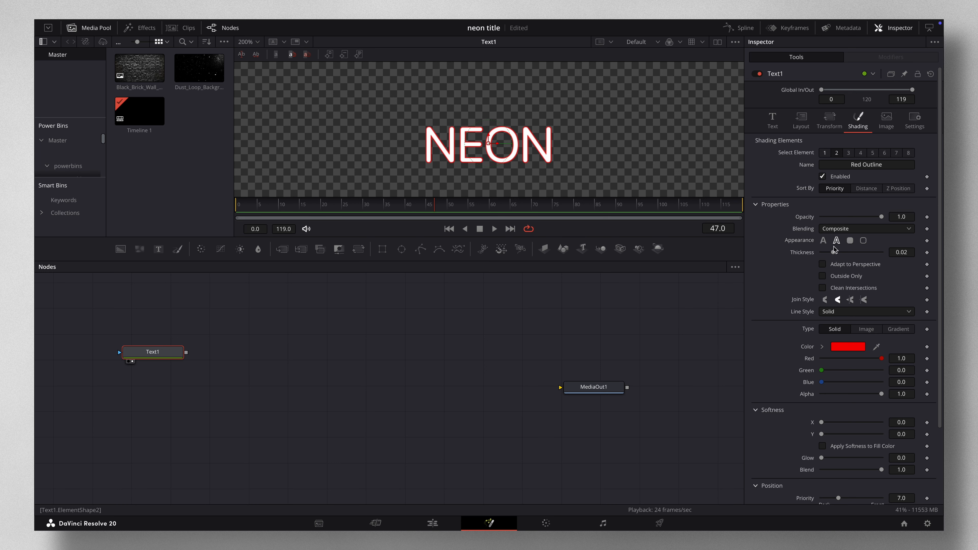
drag(834, 252, 846, 253)
Change the text outline's colour to magenta pink, with blue at about 0.68
click(844, 348)
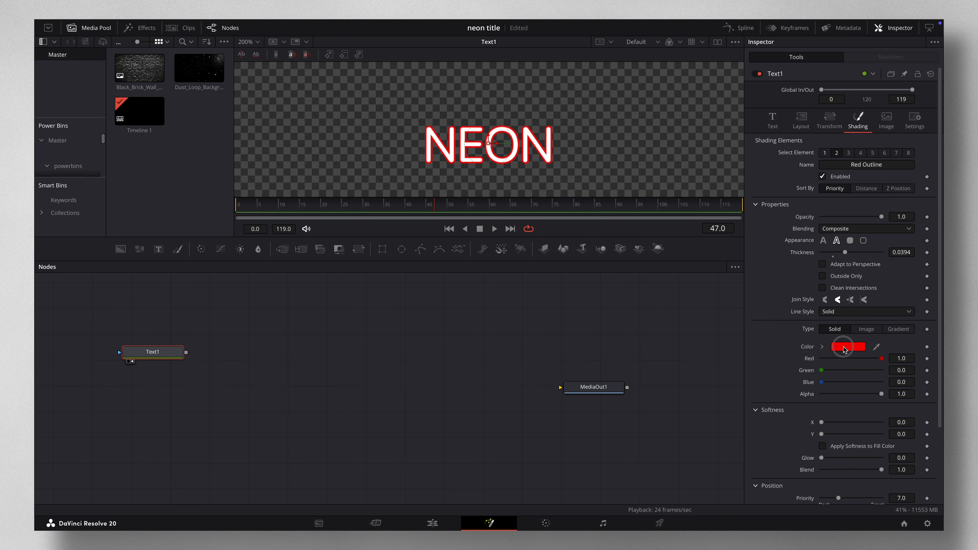
mouse_move(247, 413)
mouse_down()
mouse_move(209, 411)
mouse_move(237, 454)
mouse_up()
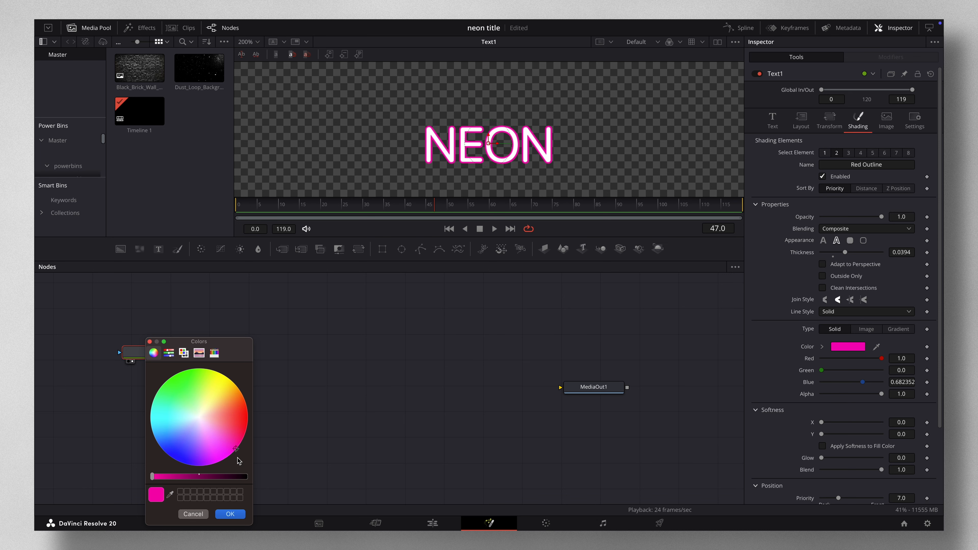
click(239, 512)
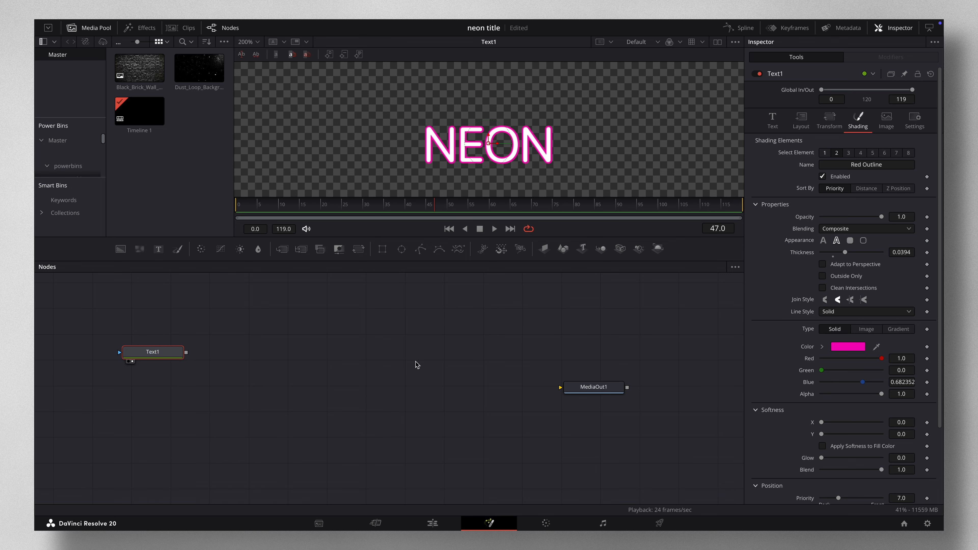
Apply a Follower modifier to the NEON text content
click(773, 121)
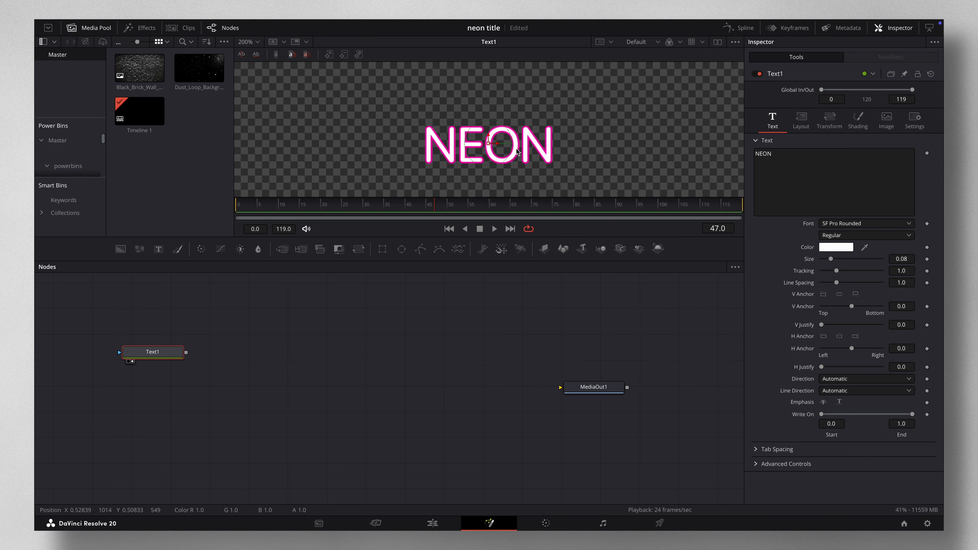
right_click(780, 158)
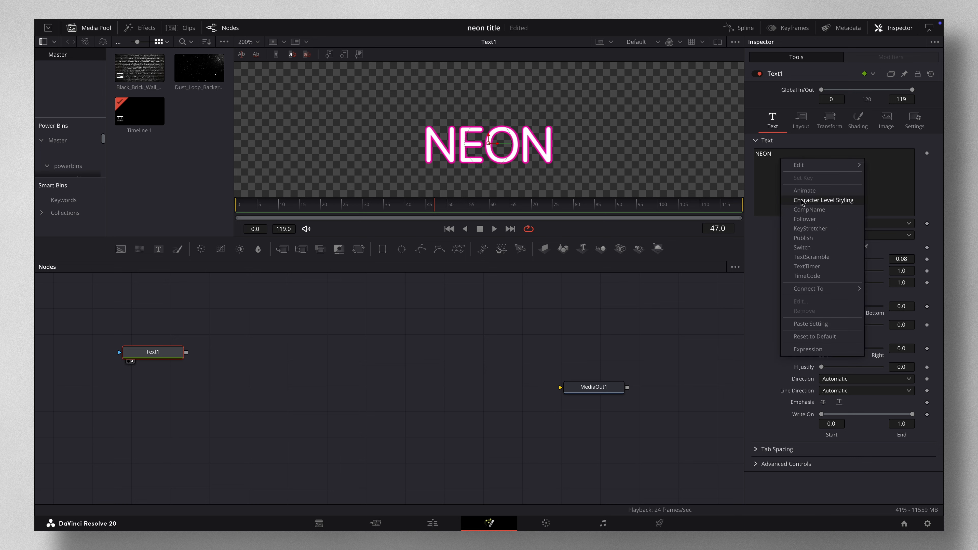
click(805, 219)
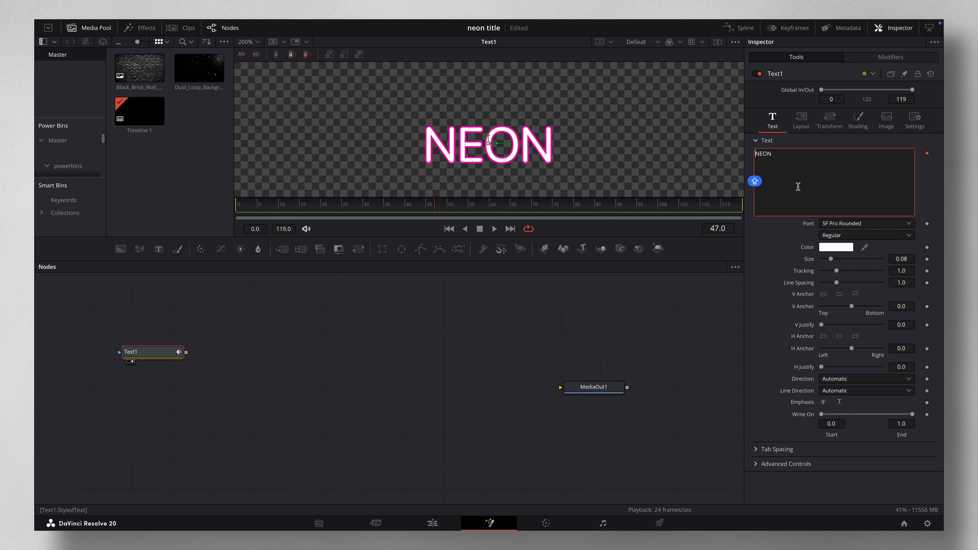
Set the Follower's order to Random But One by One and its delay to 11
click(890, 58)
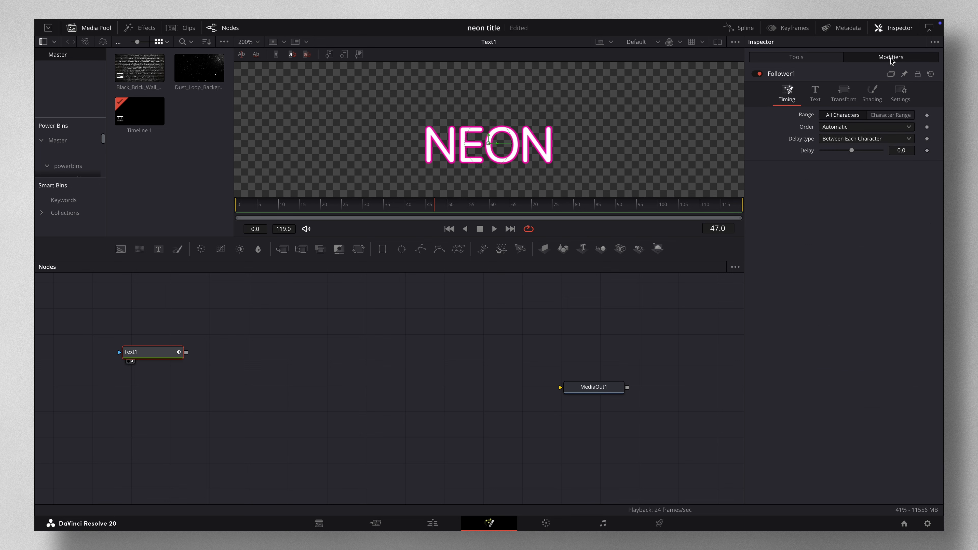
click(852, 129)
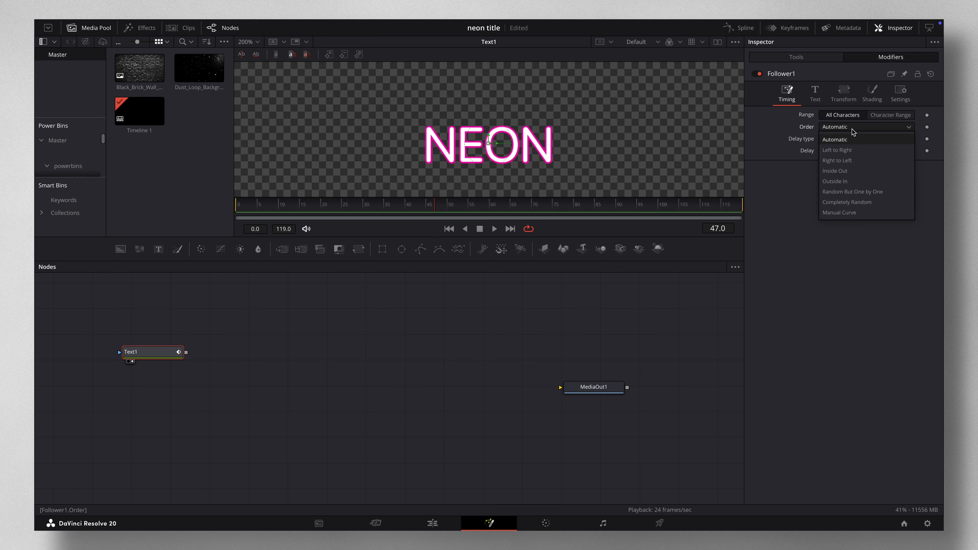
click(867, 193)
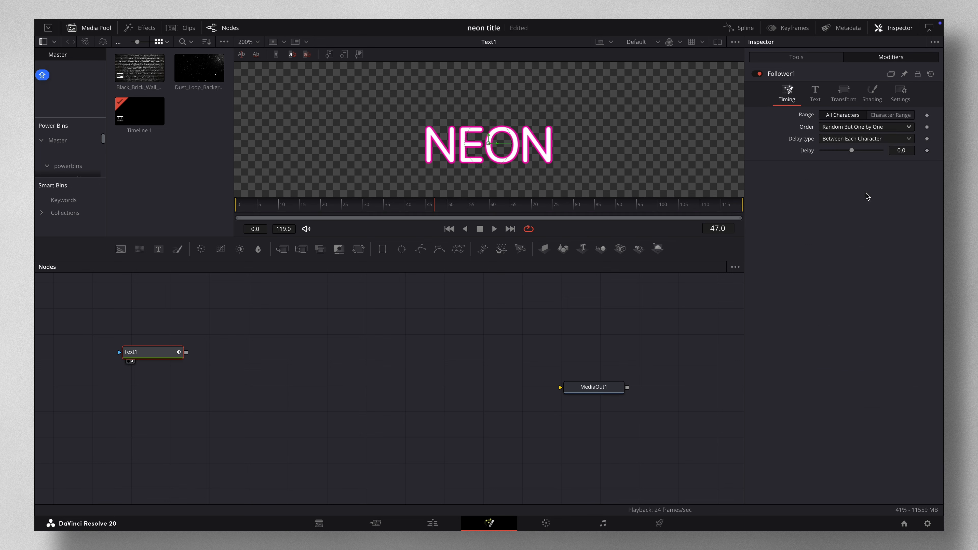
click(904, 150)
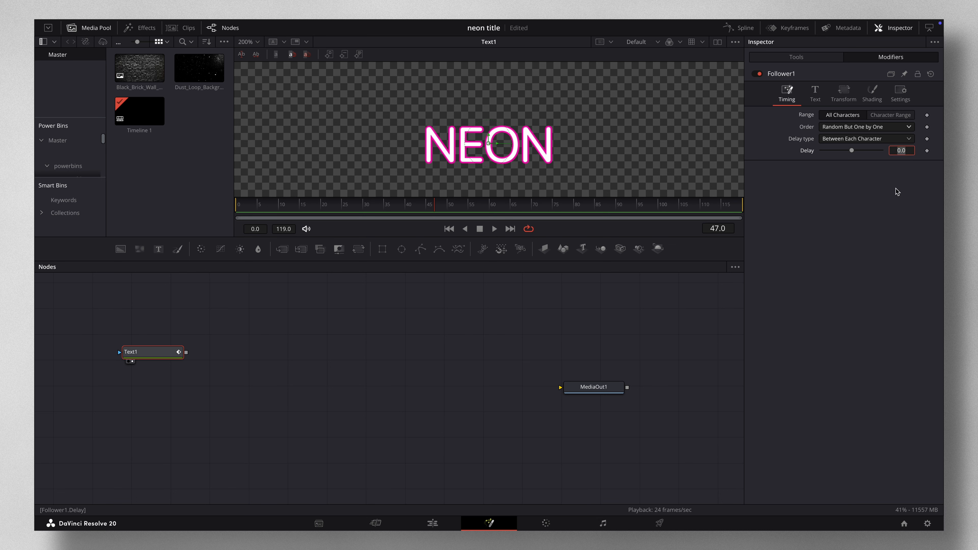
text(11)
key(Return)
Modify the opacity of the Follower's white solid fill element with Perturb
click(874, 99)
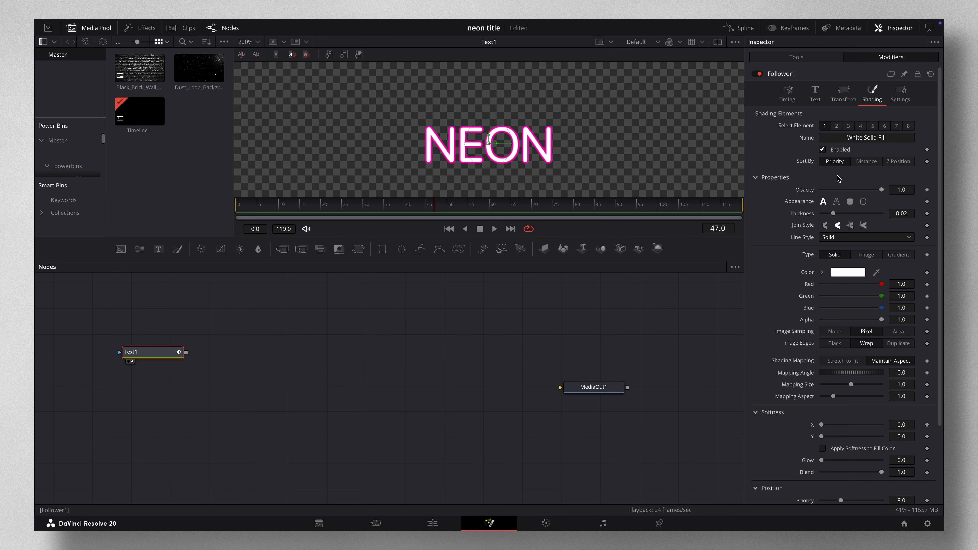
right_click(808, 194)
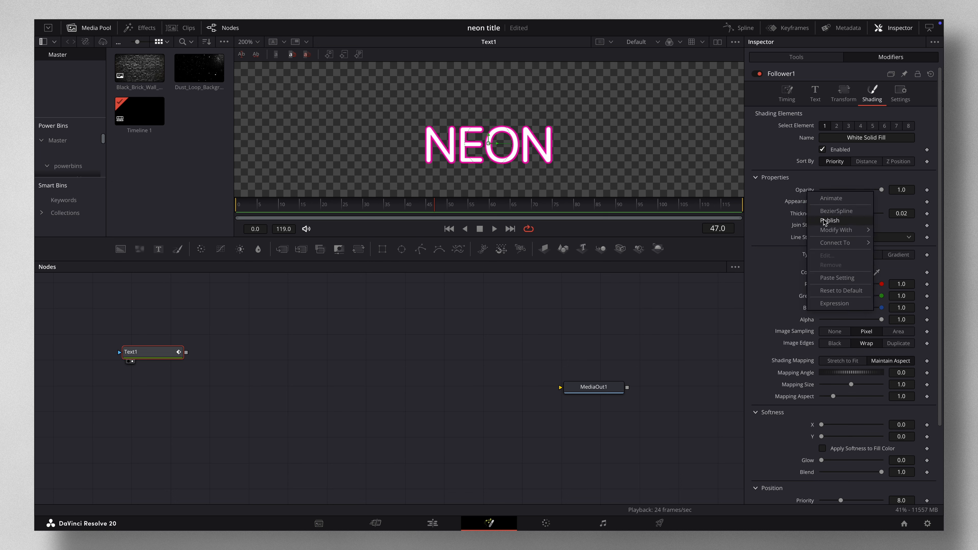
mouse_move(828, 230)
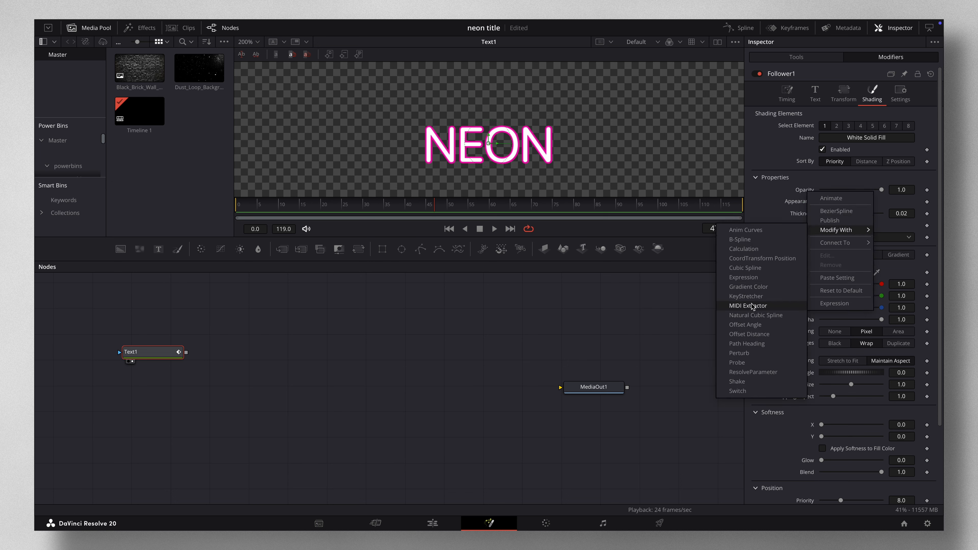
click(758, 354)
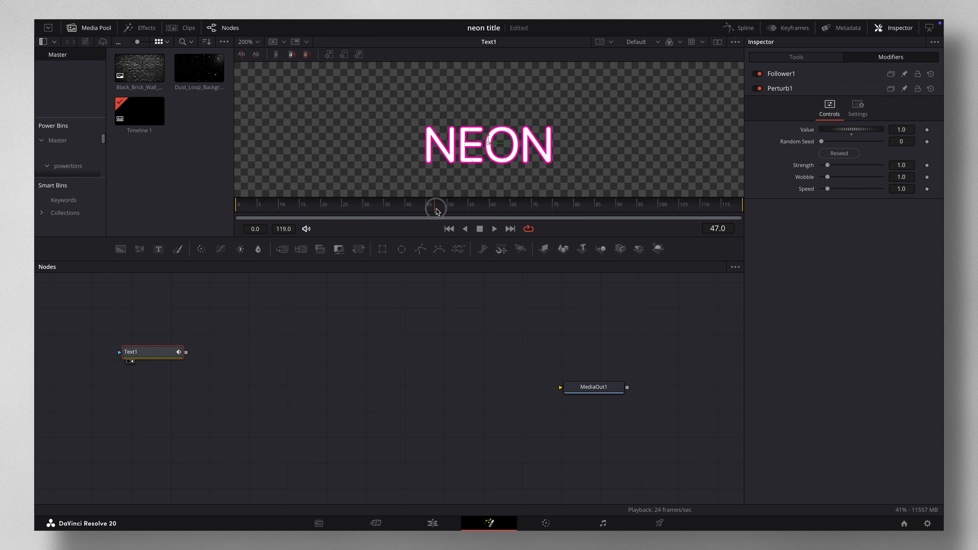
Set the Perturb strength to about 5.98, wobble to 2.91 and speed to 3.94, and preview the flicker across the timeline
mouse_move(437, 212)
mouse_down()
mouse_move(242, 213)
mouse_move(420, 216)
mouse_up()
drag(829, 166, 845, 189)
click(828, 189)
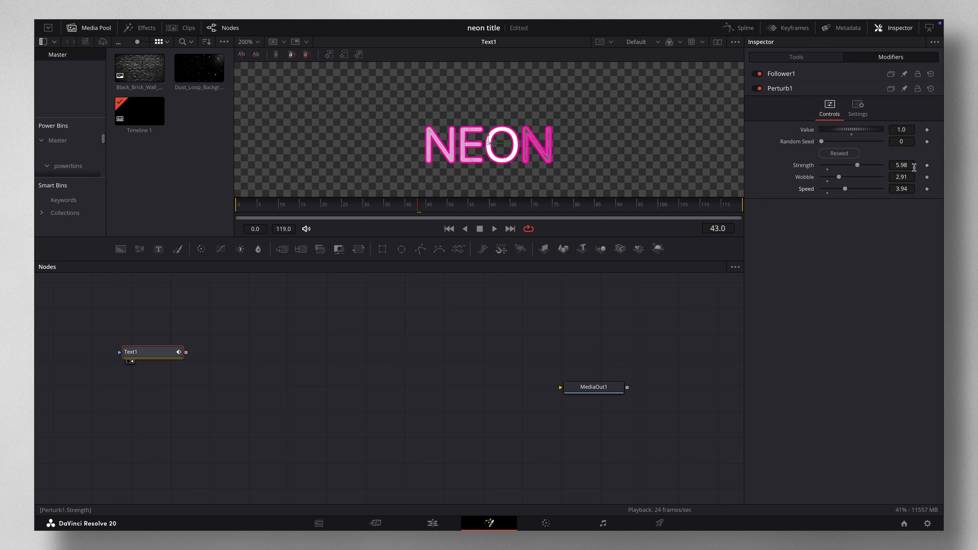
drag(420, 211, 571, 208)
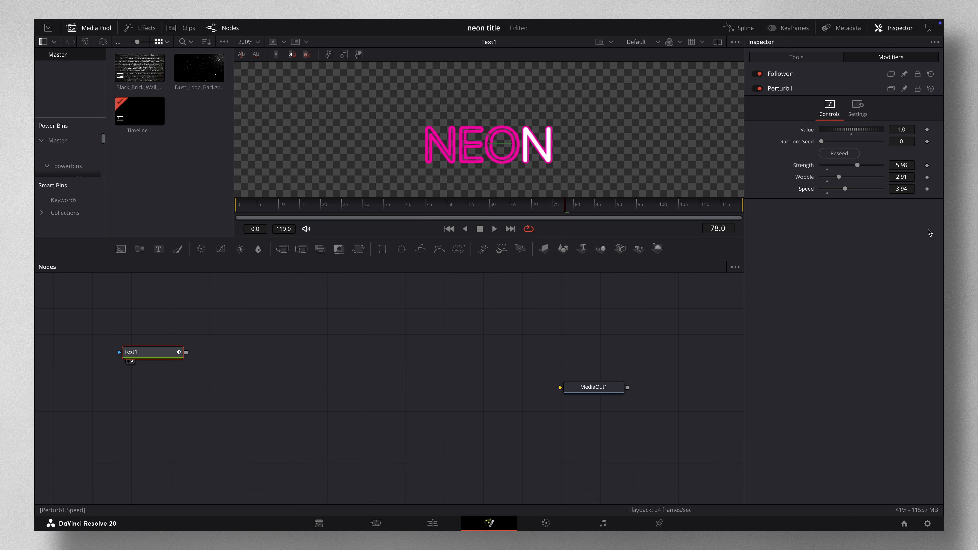
drag(476, 208, 231, 205)
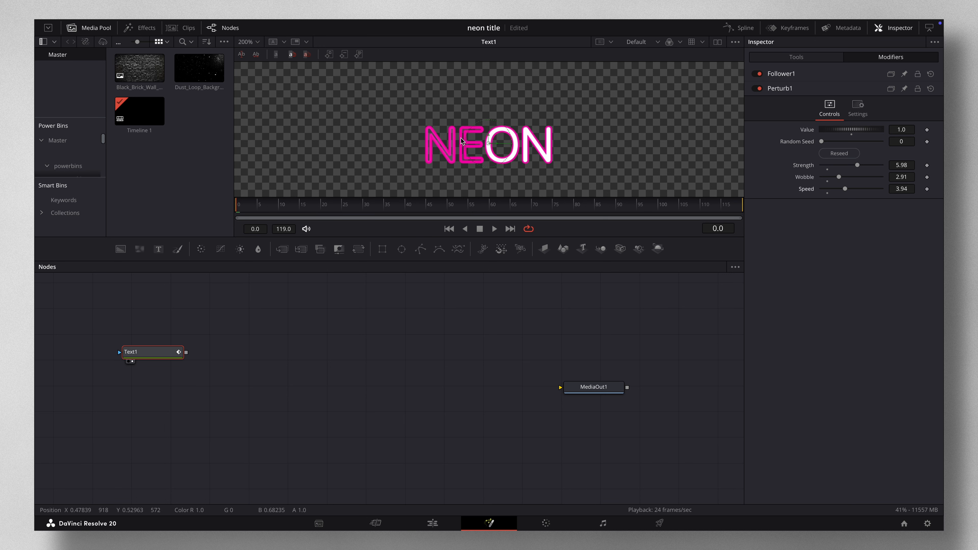
Enable the Follower's outline shading element and connect its opacity to the Perturb1 value, previewing the flicker across the timeline
click(789, 74)
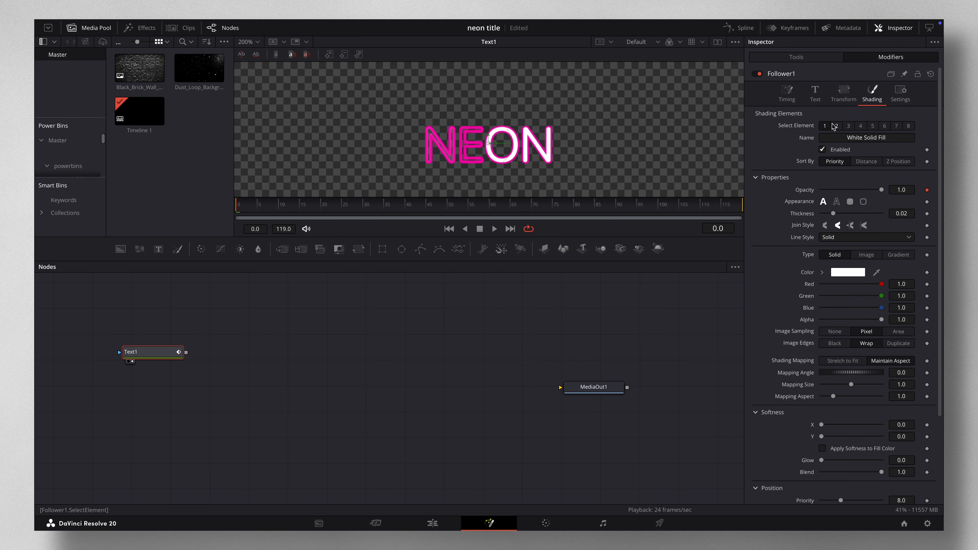
click(836, 126)
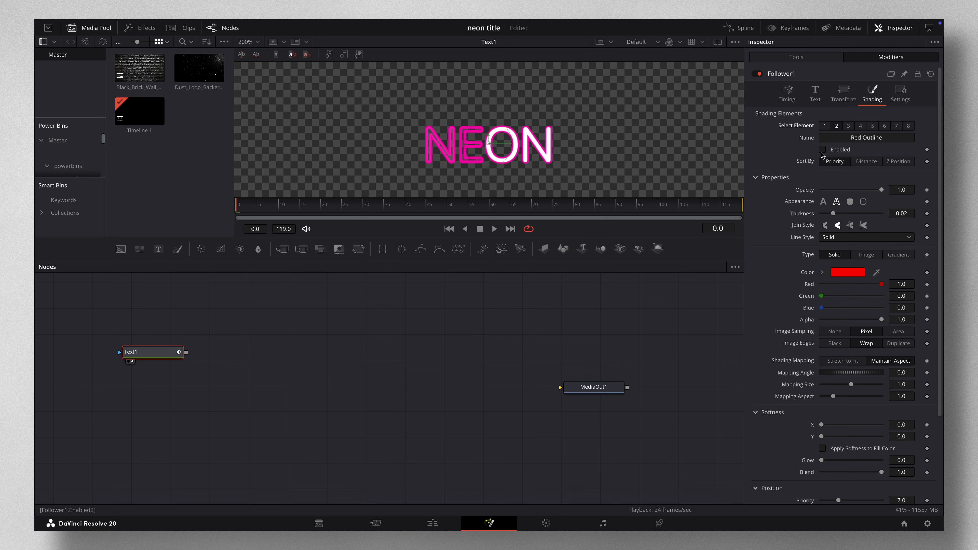
right_click(804, 189)
click(770, 144)
right_click(805, 194)
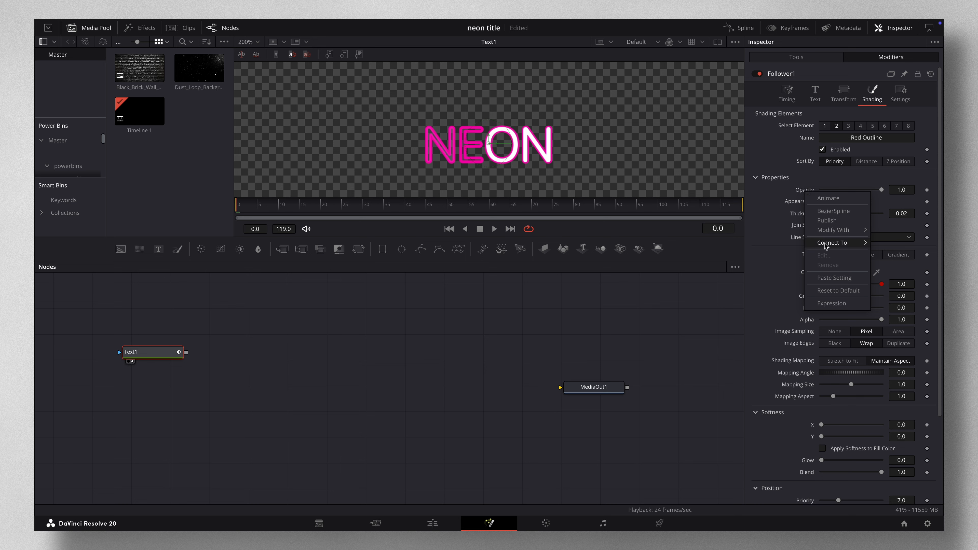
mouse_move(891, 244)
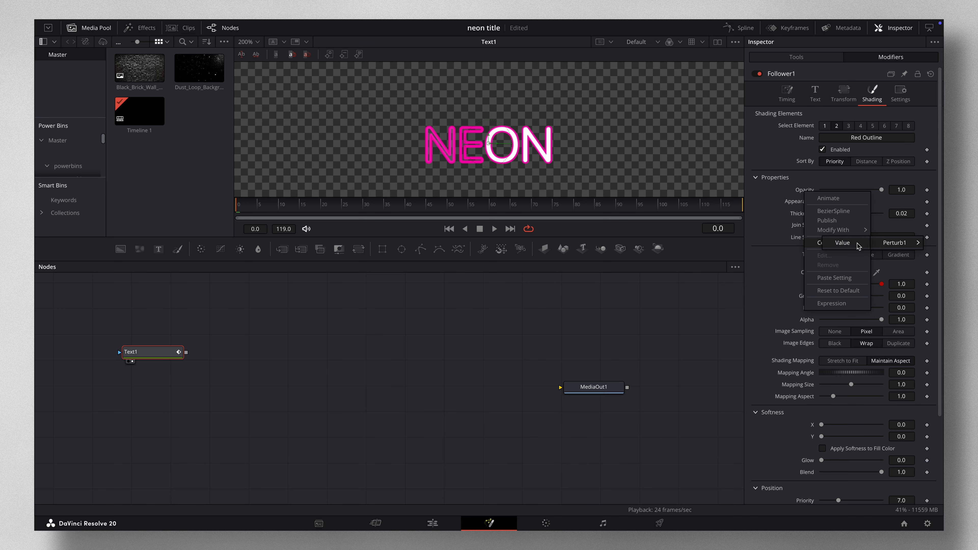
click(844, 243)
click(387, 208)
drag(387, 209, 638, 208)
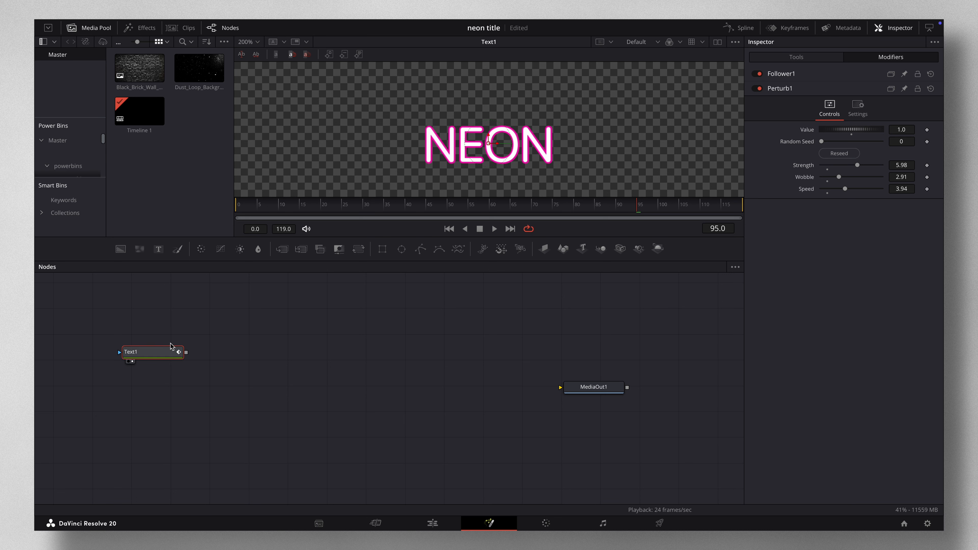
Add a Soft Glow node connected after Text1
key(shift+space)
text(SOF)
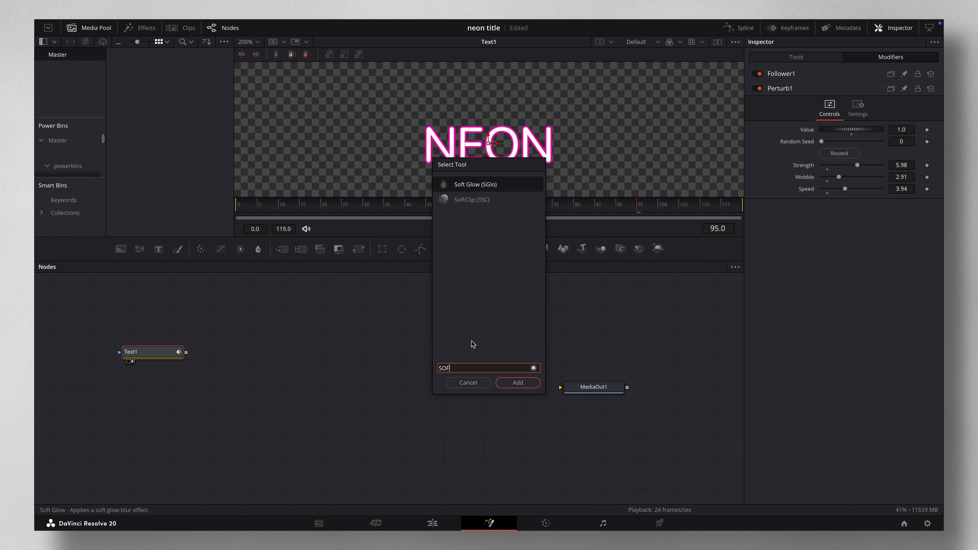
click(517, 383)
Show the Soft Glow node in the viewer and set its gain to about 0.866 and glow size to about 18.1
click(242, 354)
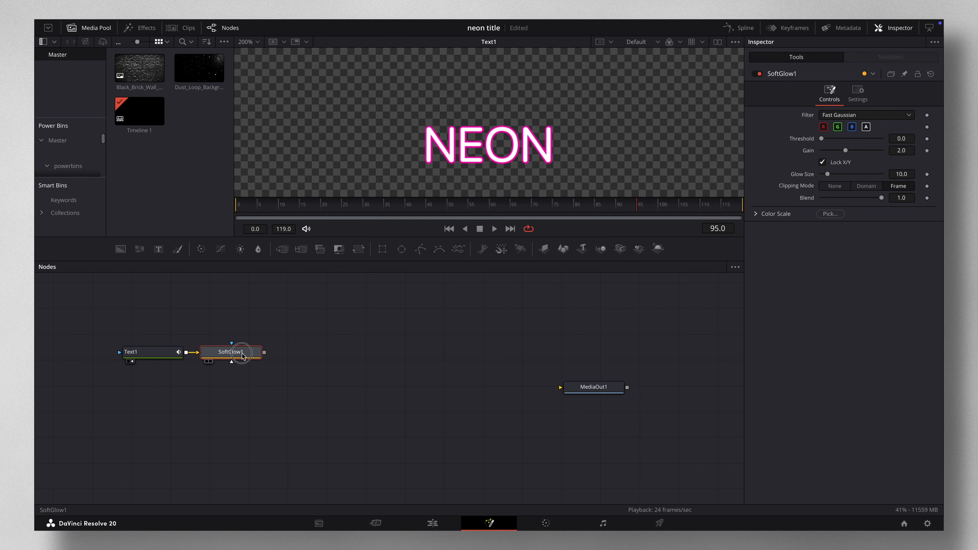
drag(242, 353, 443, 142)
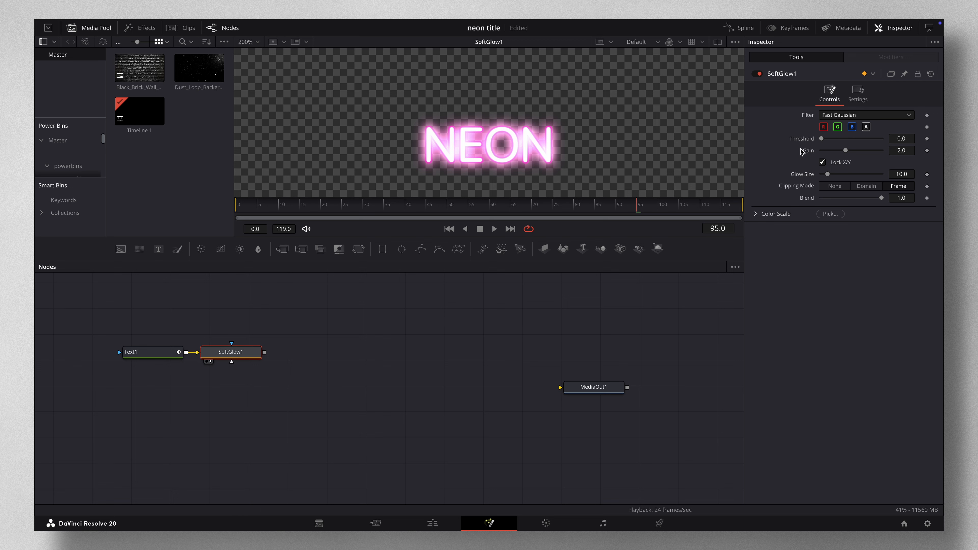
drag(845, 151, 833, 176)
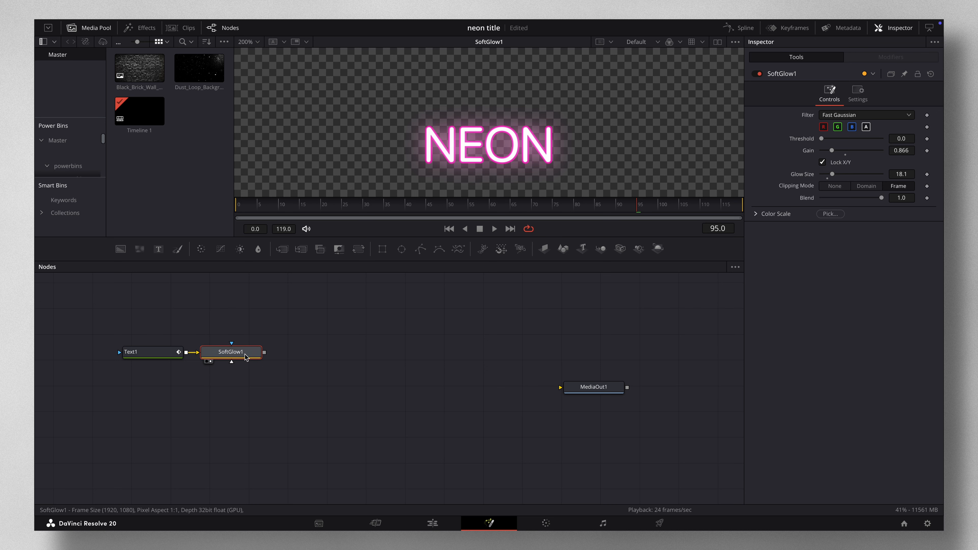
Paste a copy of the SoftGlow1 node into the empty space between it and MediaOut1
click(334, 350)
key(ctrl+v)
drag(336, 352, 335, 354)
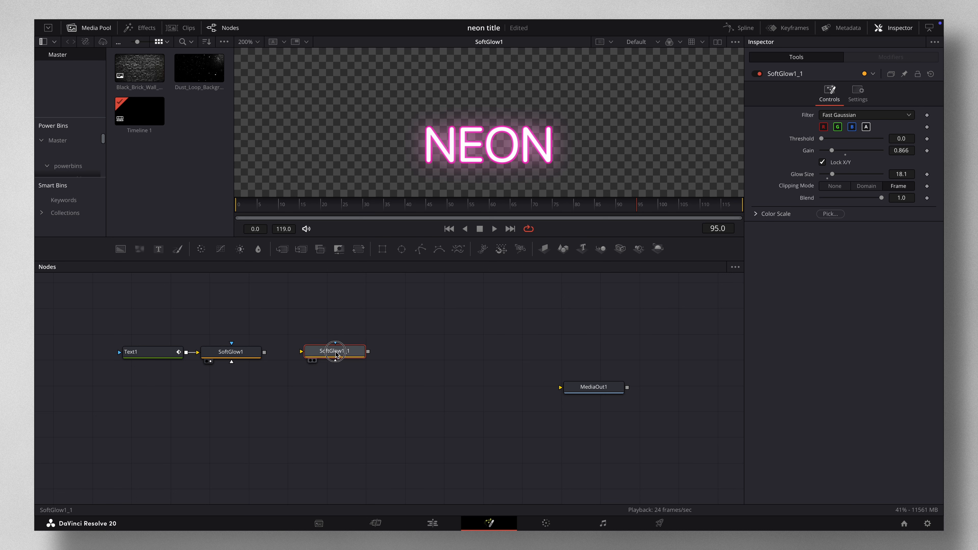
Connect SoftGlow1 to SoftGlow1_1, set the copy's glow size to about 41.7 and gain to about 0.512, and preview the flicker
drag(264, 353, 547, 188)
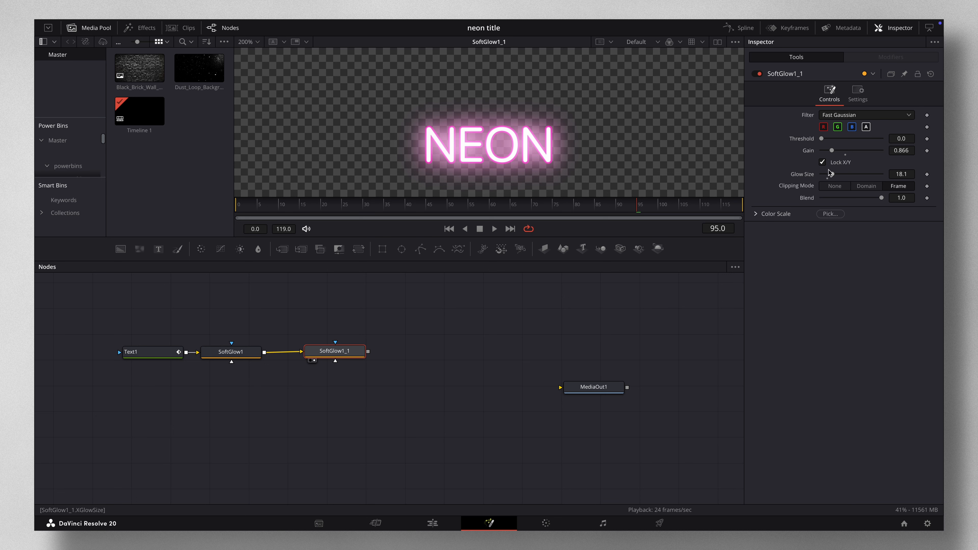
drag(833, 176, 829, 152)
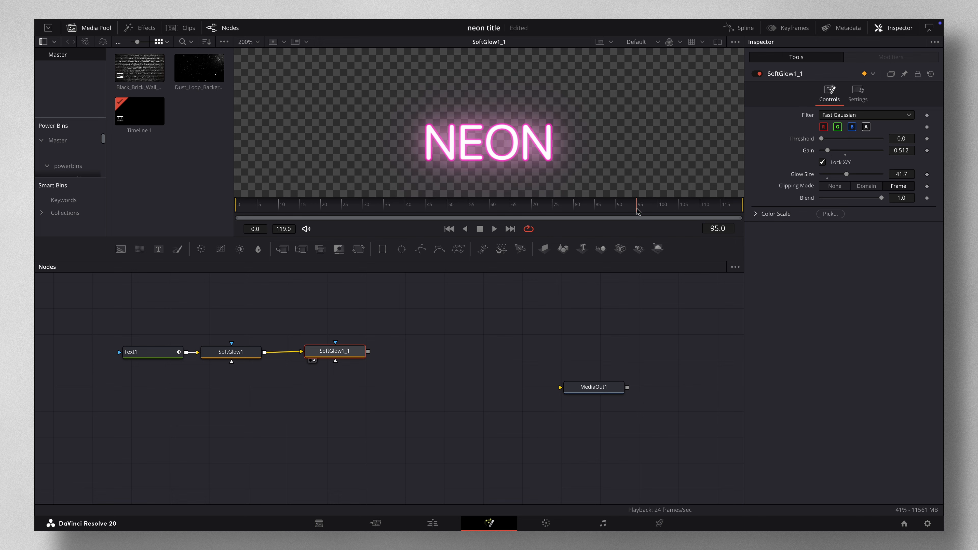
drag(637, 206, 573, 210)
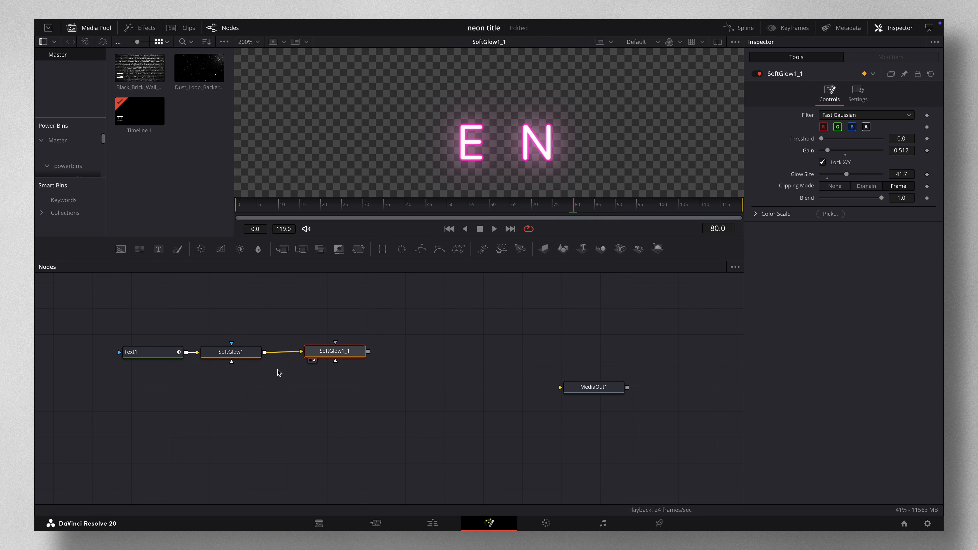
drag(574, 209, 232, 214)
Paste a copy of the Text1 node below the original and show the copy in the viewer
click(156, 354)
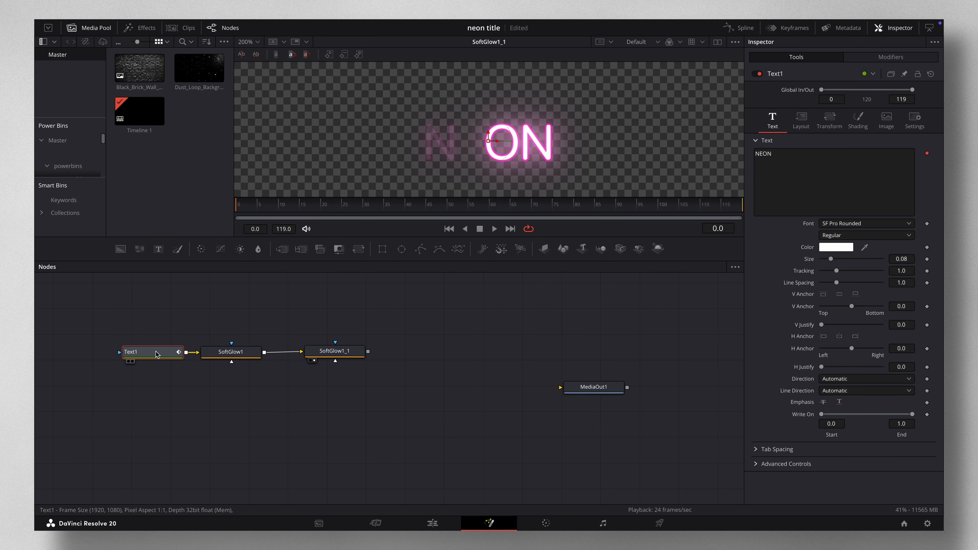
click(152, 397)
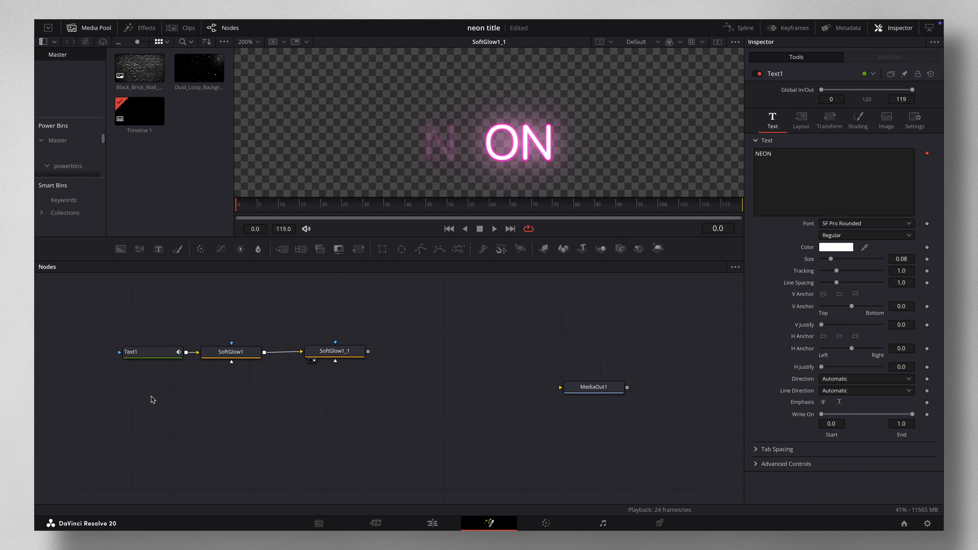
key(super+v)
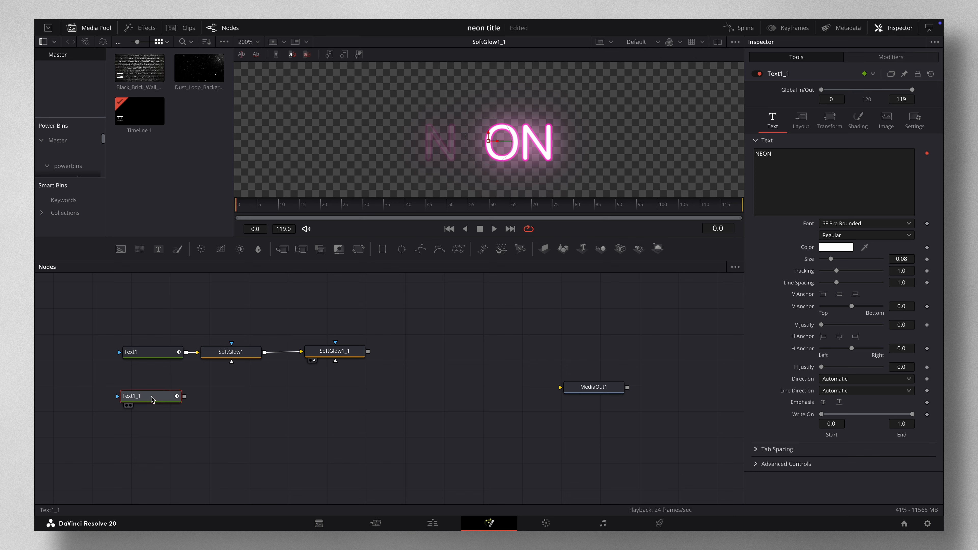
drag(151, 399, 438, 148)
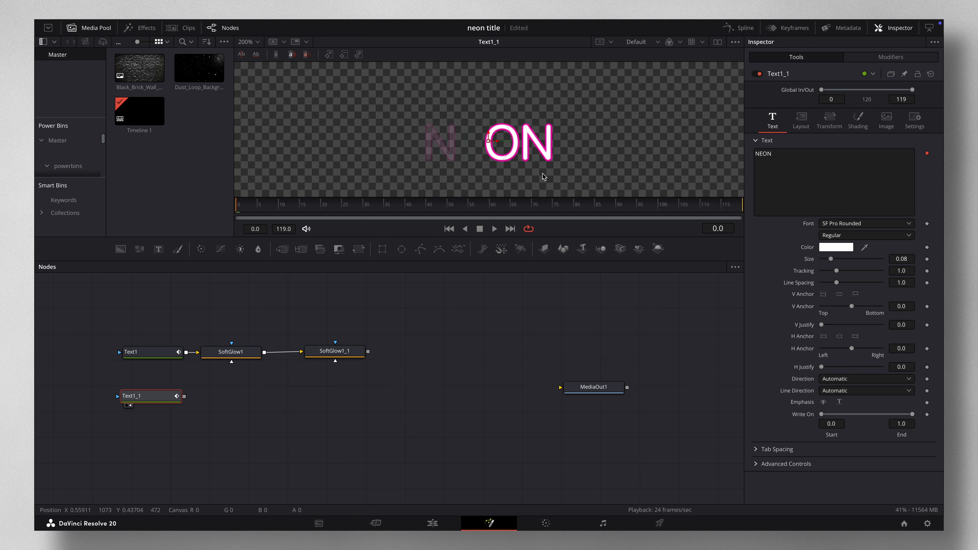
Remove the Follower modifier from Text1_1's text and check the title across the timeline
right_click(785, 159)
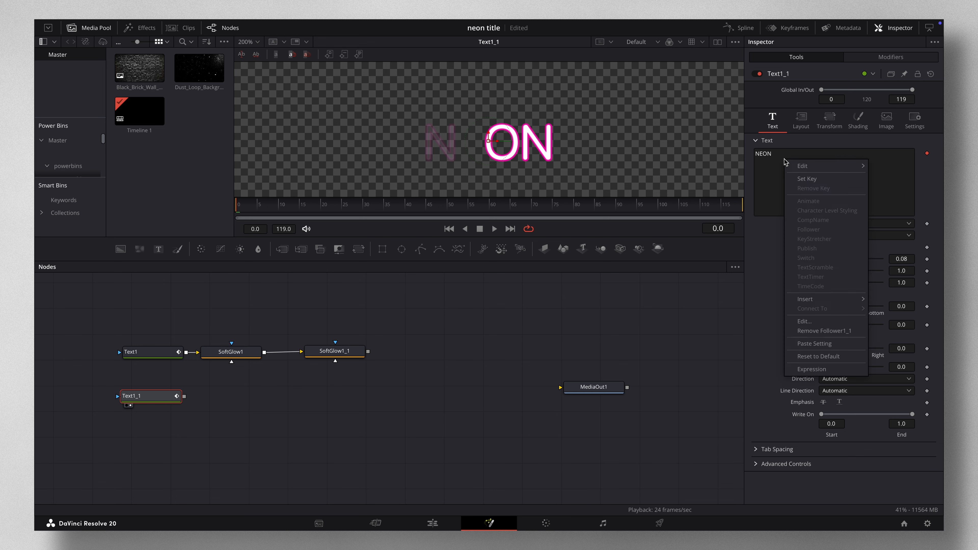
click(817, 332)
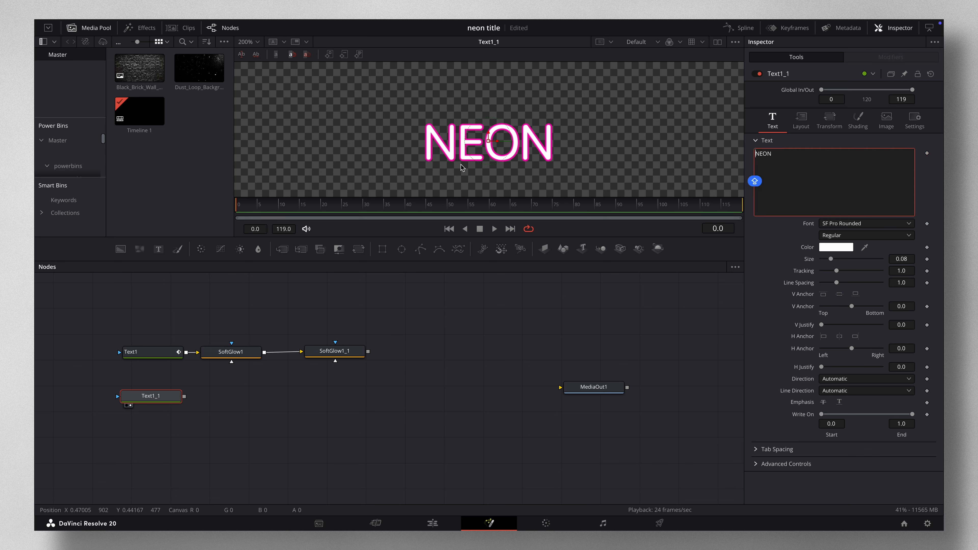
drag(378, 207, 458, 211)
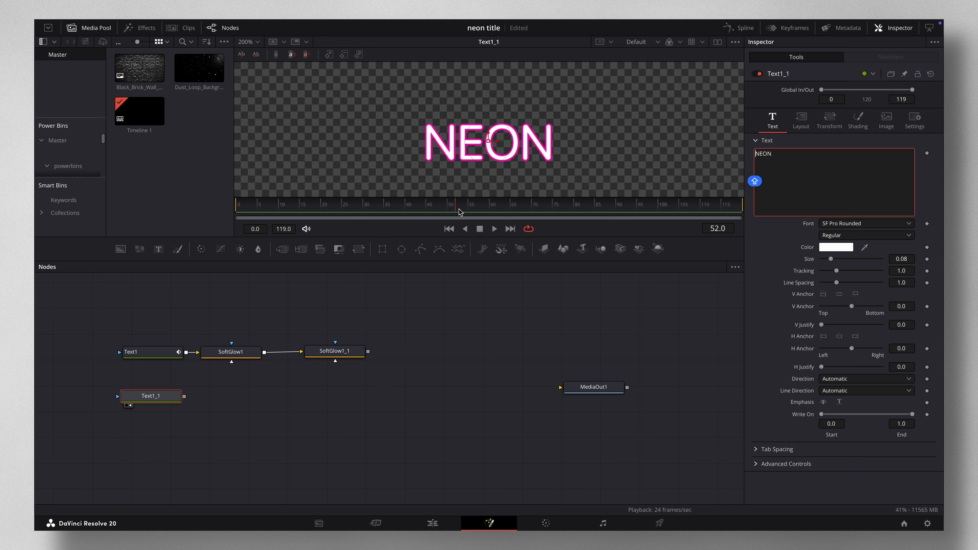
Add a Color Corrector node connected after Text1_1
click(163, 394)
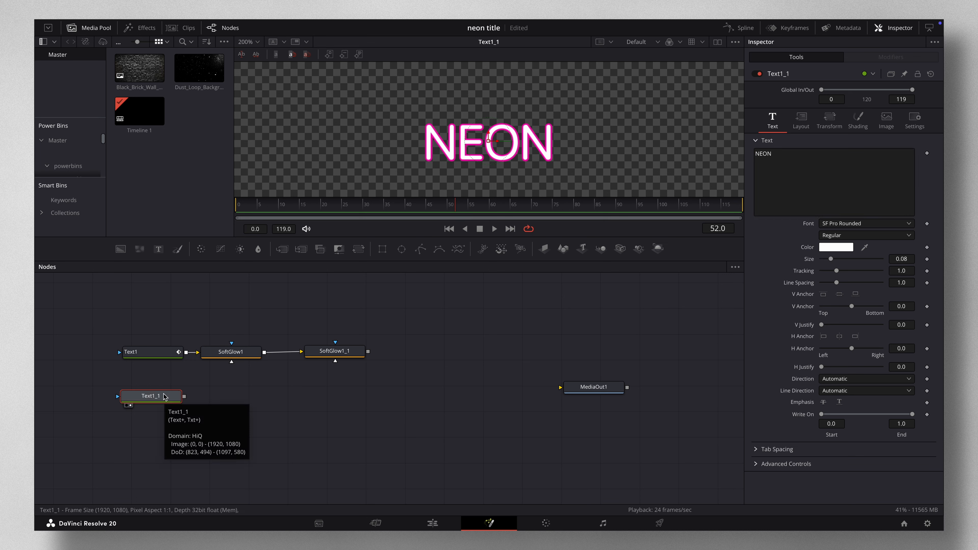
key(shift+space)
text(COLO)
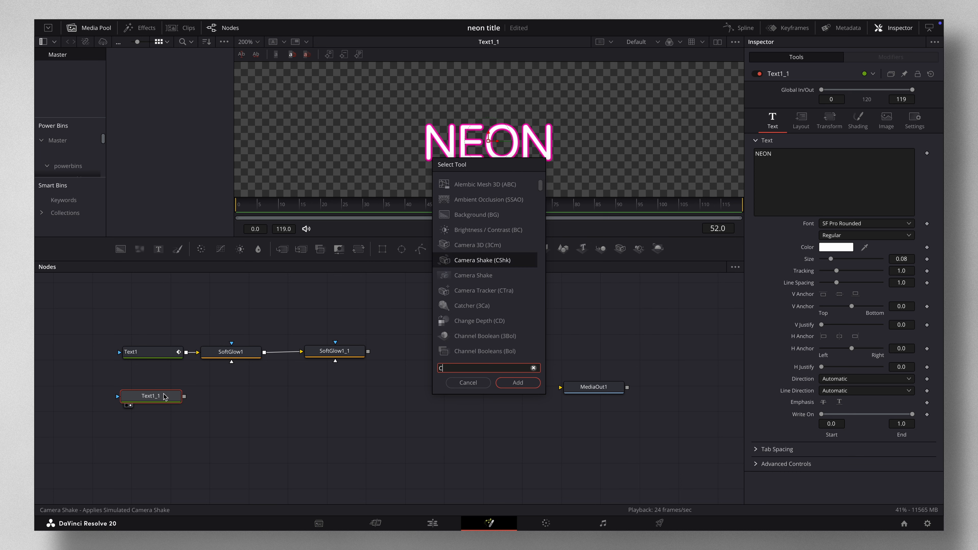
click(513, 385)
Show ColorCorrector1 in the viewer and set its saturation to 0.0 and RGB gain to 0.5
mouse_move(235, 396)
mouse_down()
mouse_move(326, 296)
mouse_move(238, 390)
mouse_up()
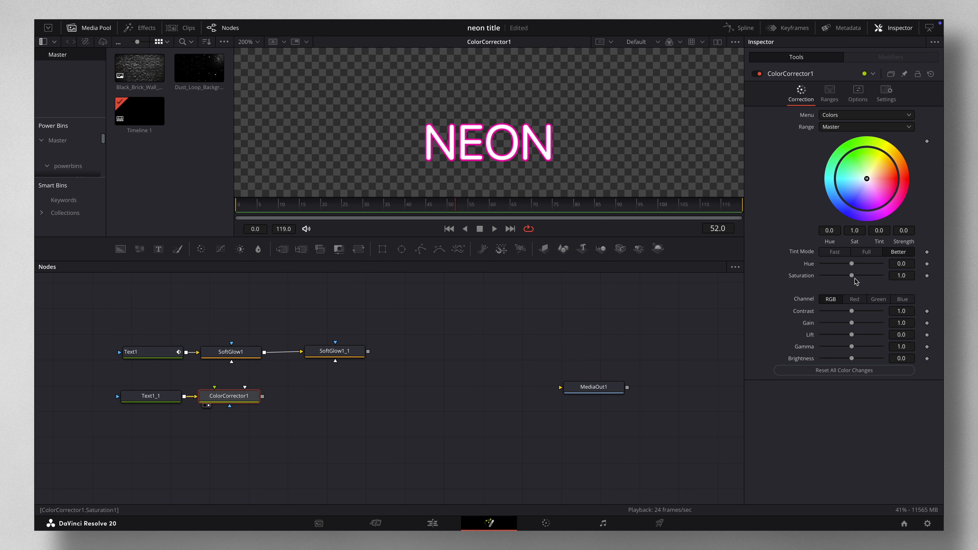
drag(851, 276, 819, 276)
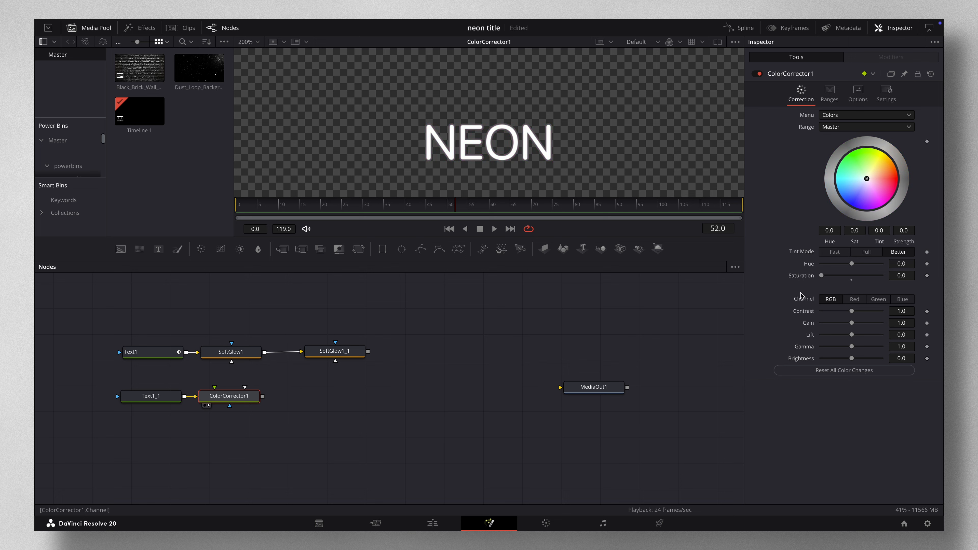
drag(851, 325, 836, 327)
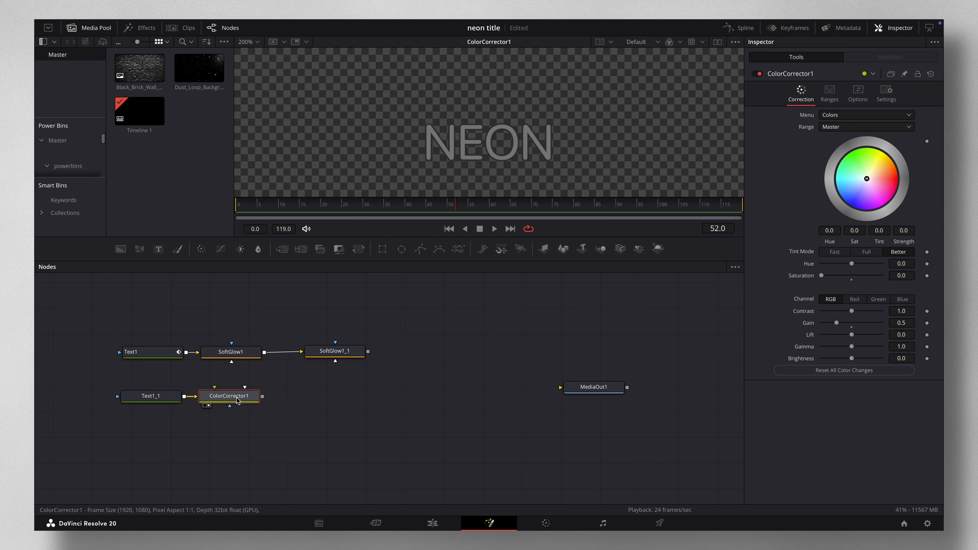
Add a Drop Shadow node connected after ColorCorrector1 and align it with the Text1_1 row
key(shift+space)
text(COLO)
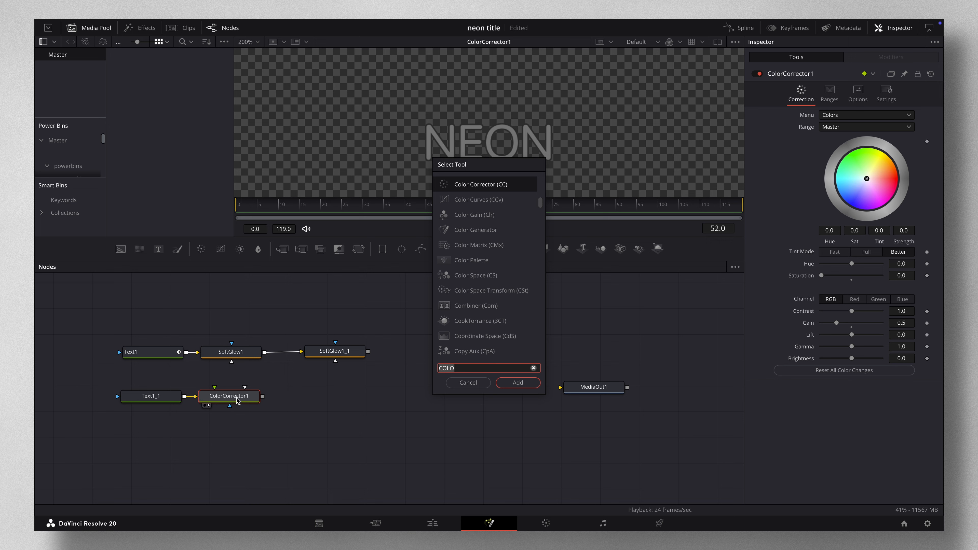
key(BackSpace)
key(BackSpace)
key(BackSpace)
key(BackSpace)
text(DROP)
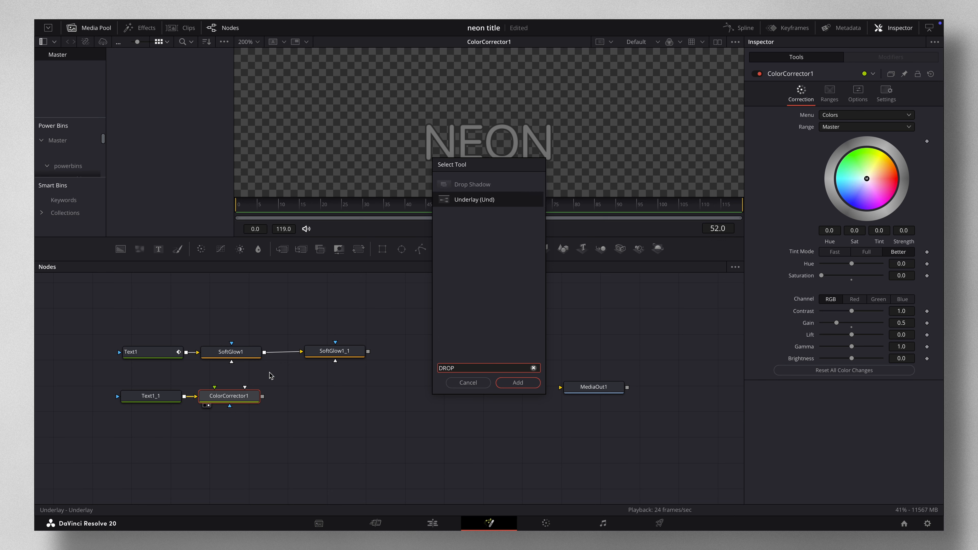
click(490, 186)
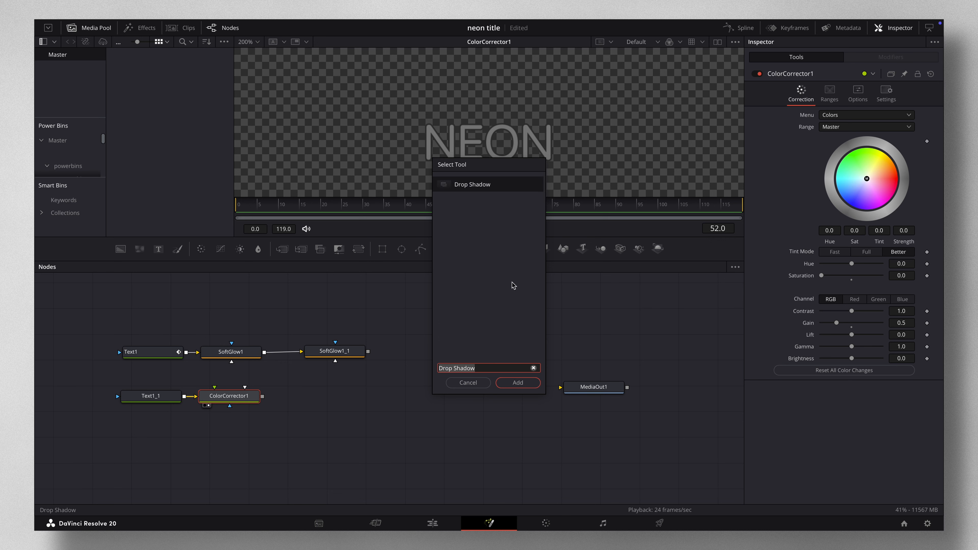
click(518, 383)
click(331, 389)
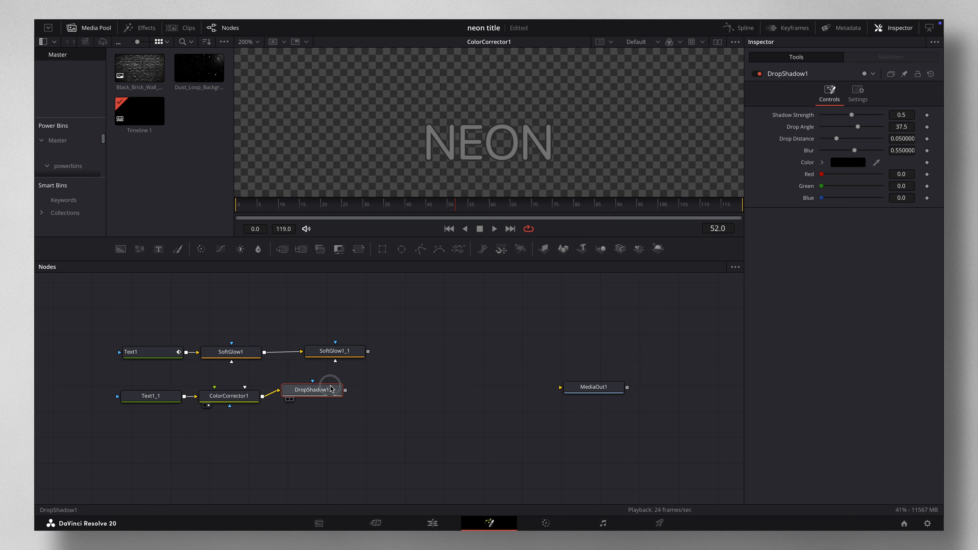
drag(331, 390, 325, 396)
Show DropShadow1 in the viewer and set shadow strength to 1.0, drop distance to about 0.0079 and blur to about 0.205
key(1)
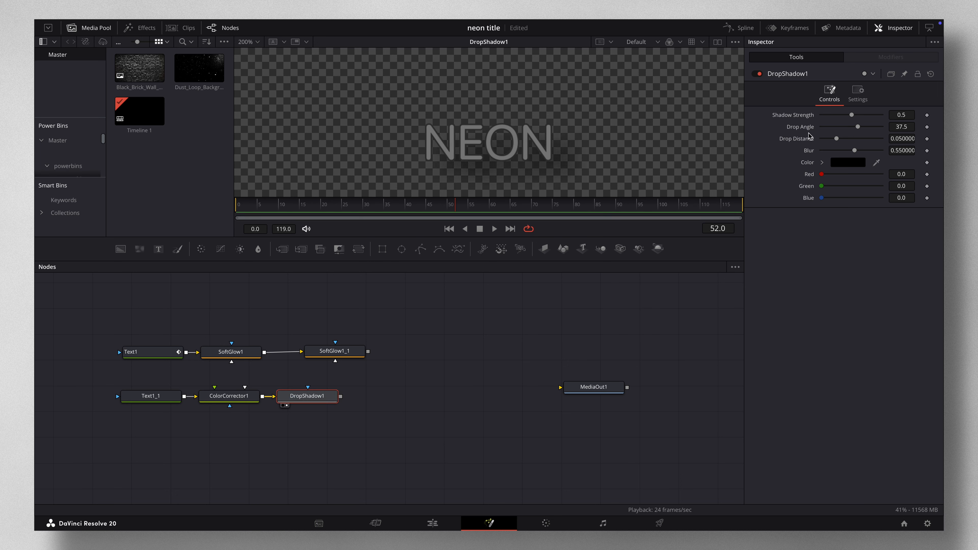
drag(852, 115, 930, 116)
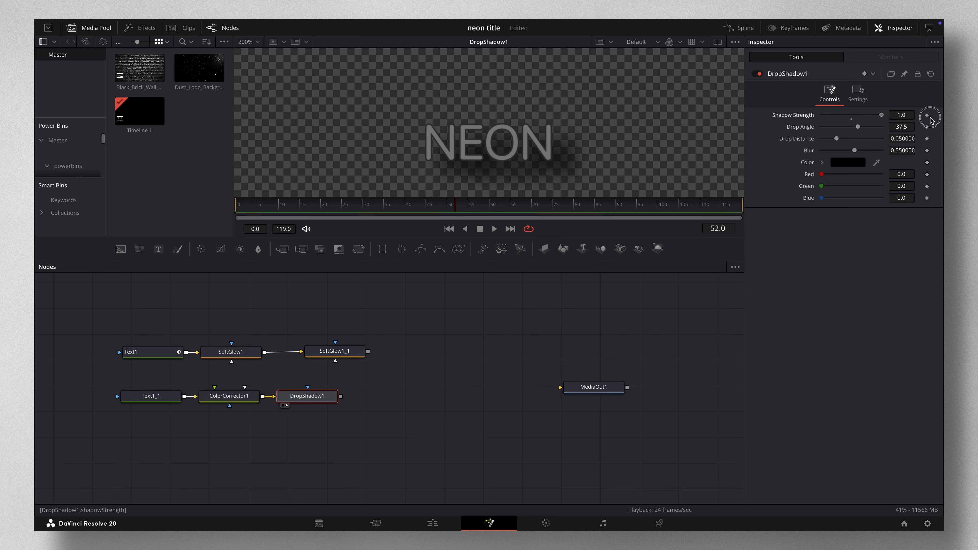
drag(855, 151, 824, 144)
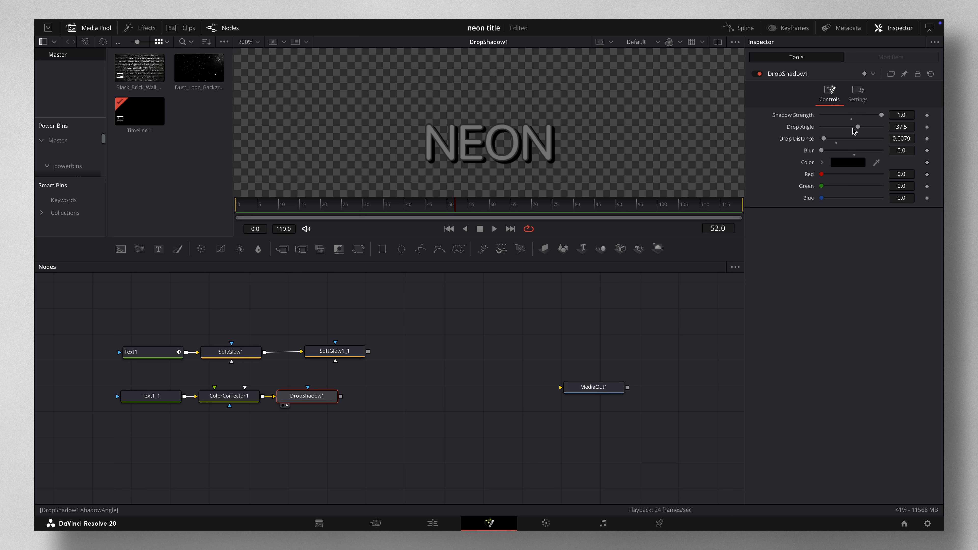
drag(822, 150, 835, 154)
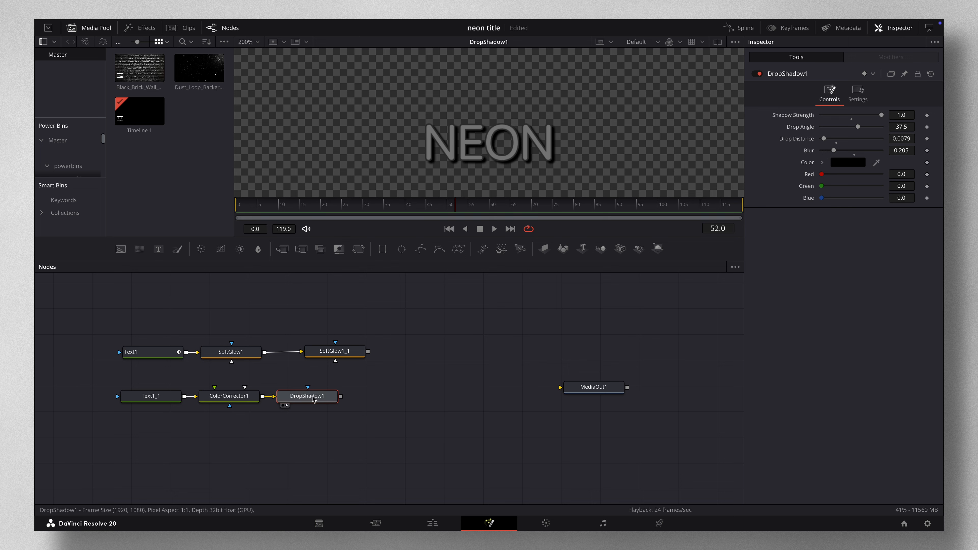
Chain a pasted copy of DropShadow1 after the original and set its shadow strength to about 0.48 and blur to about 0.472
key(ctrl+v)
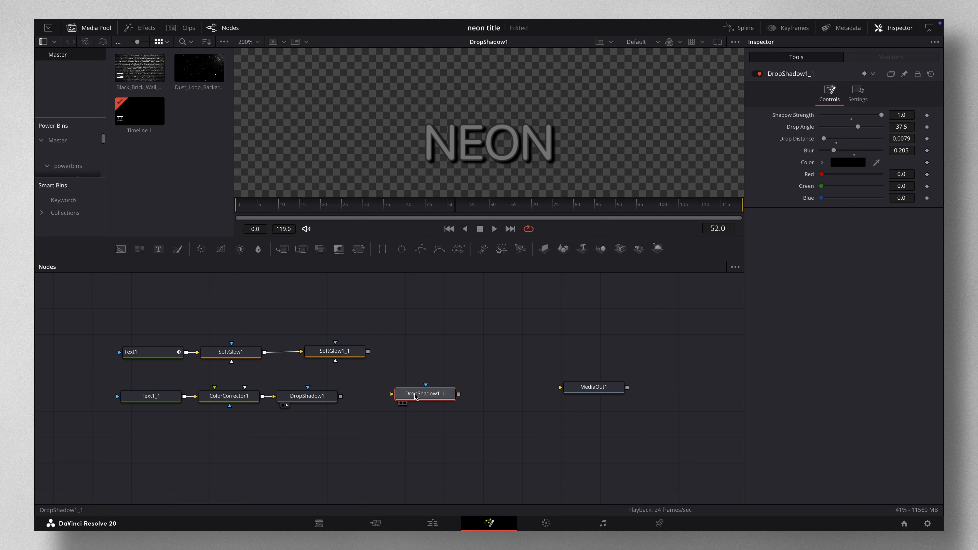
drag(420, 396, 415, 399)
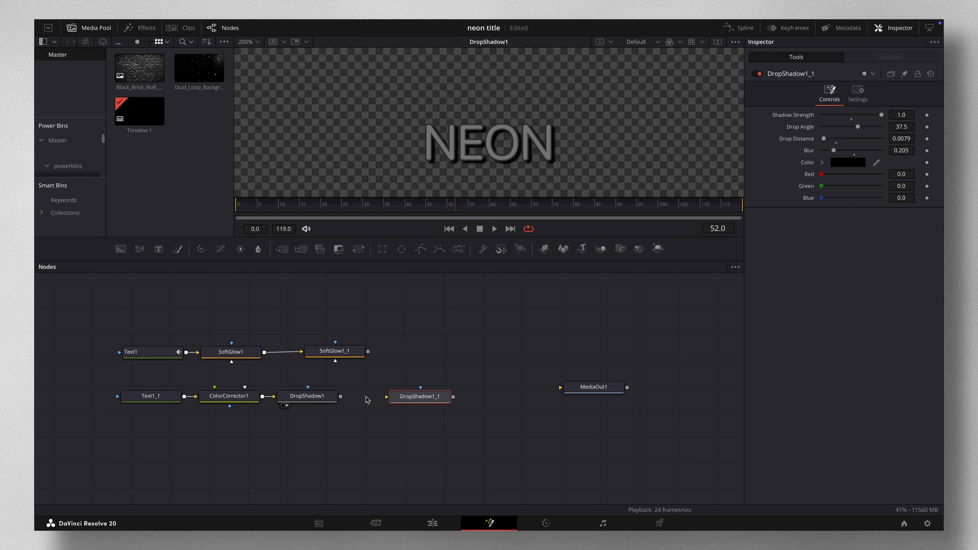
drag(341, 396, 497, 147)
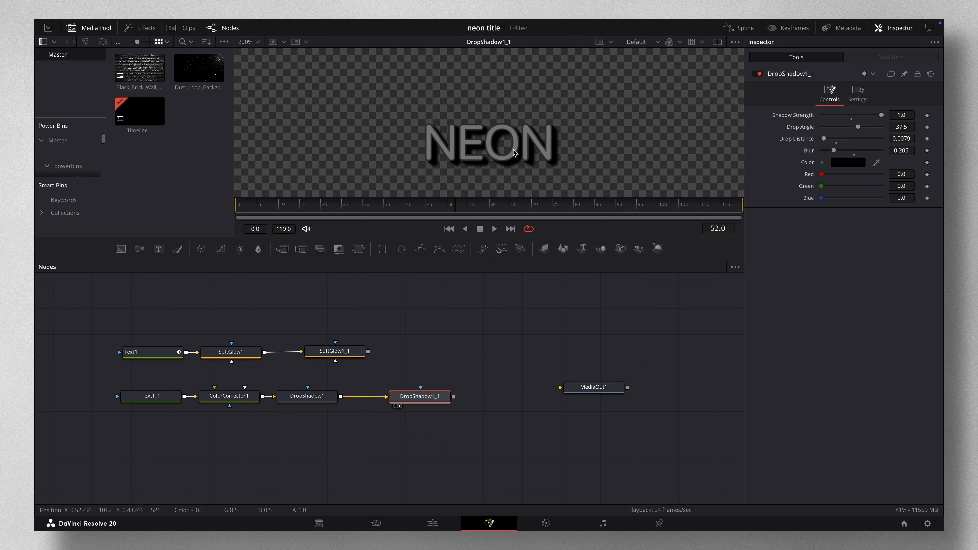
drag(882, 116, 851, 115)
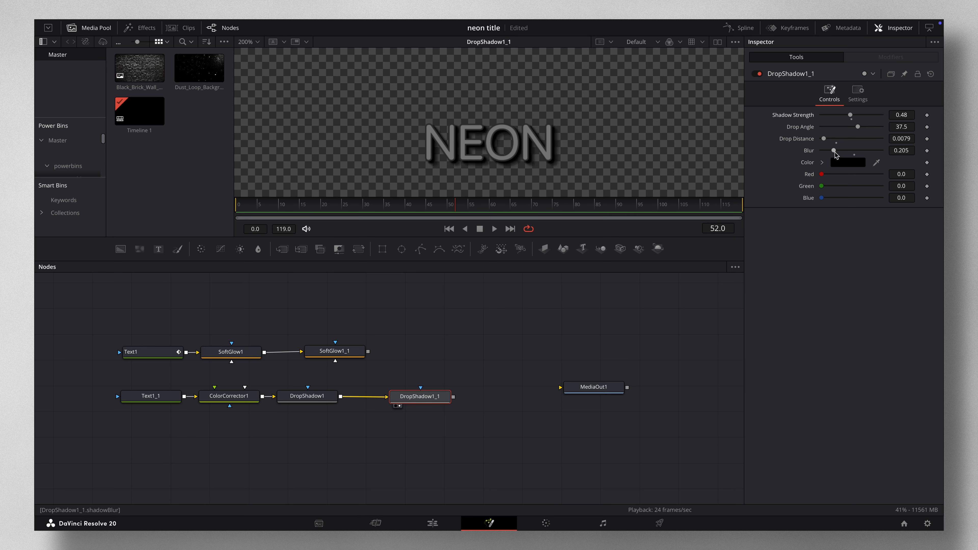
drag(834, 152, 852, 153)
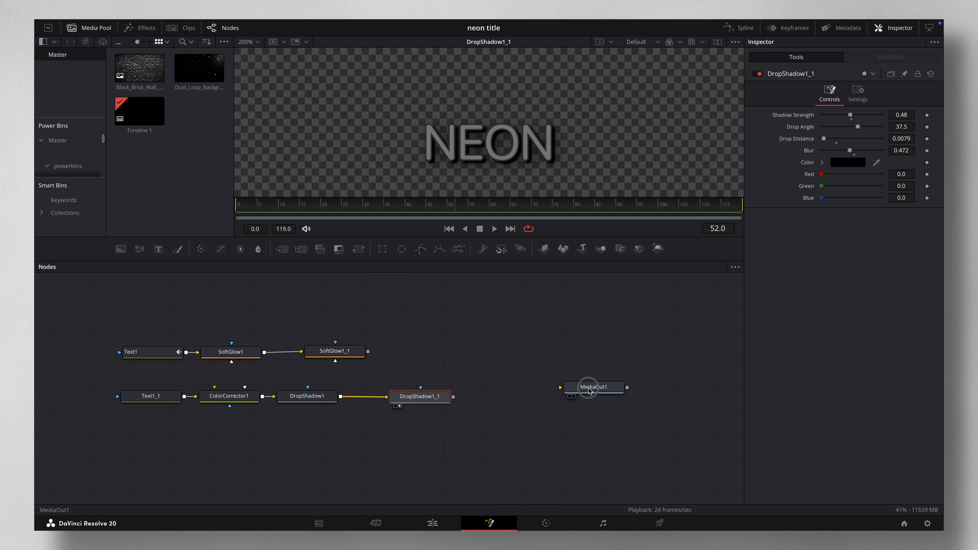
Move MediaOut1 farther from the node rows and place an unconnected Merge node in the space before it
drag(585, 387, 650, 380)
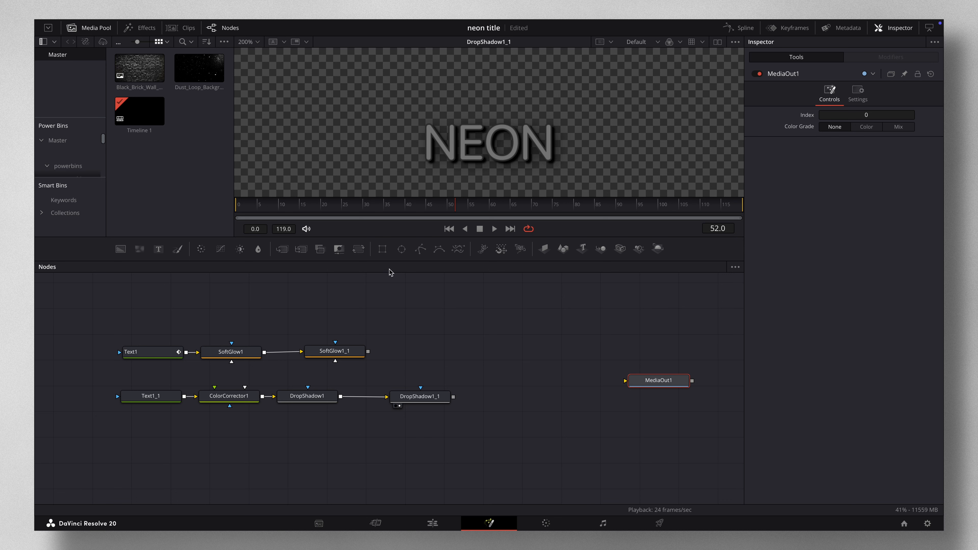
drag(285, 254, 496, 363)
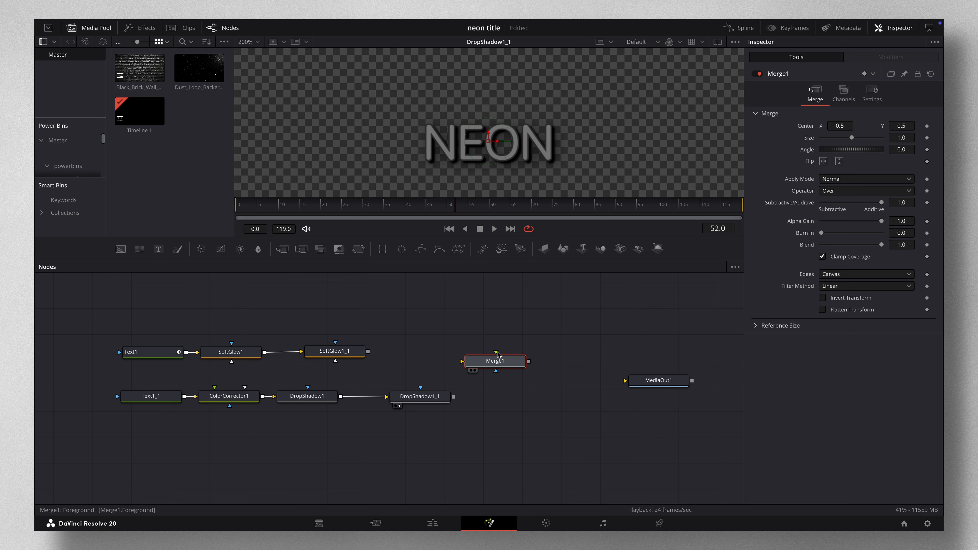
drag(479, 364, 521, 373)
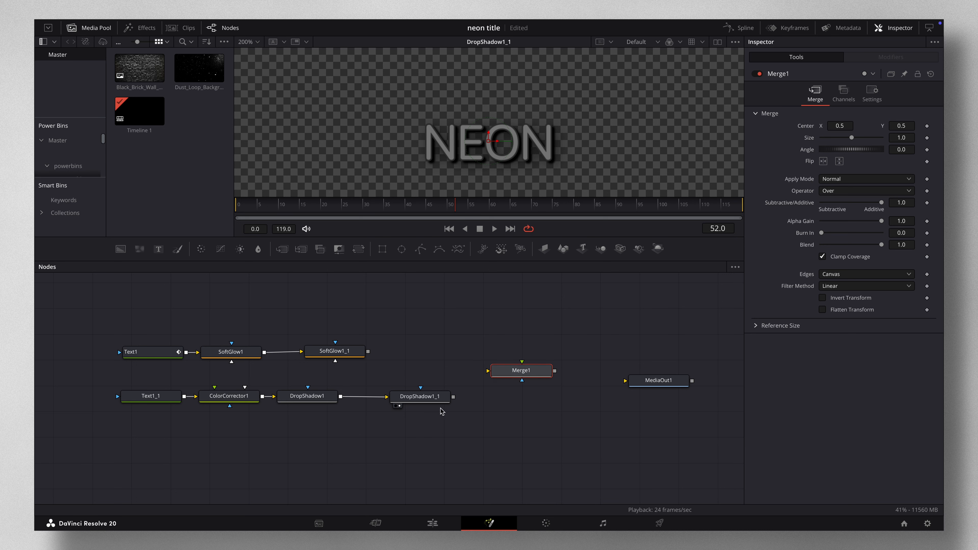
Connect DropShadow1_1 to Merge1's background and SoftGlow1_1 to its foreground, and preview the merged title in the viewer along the timeline
drag(453, 397, 488, 372)
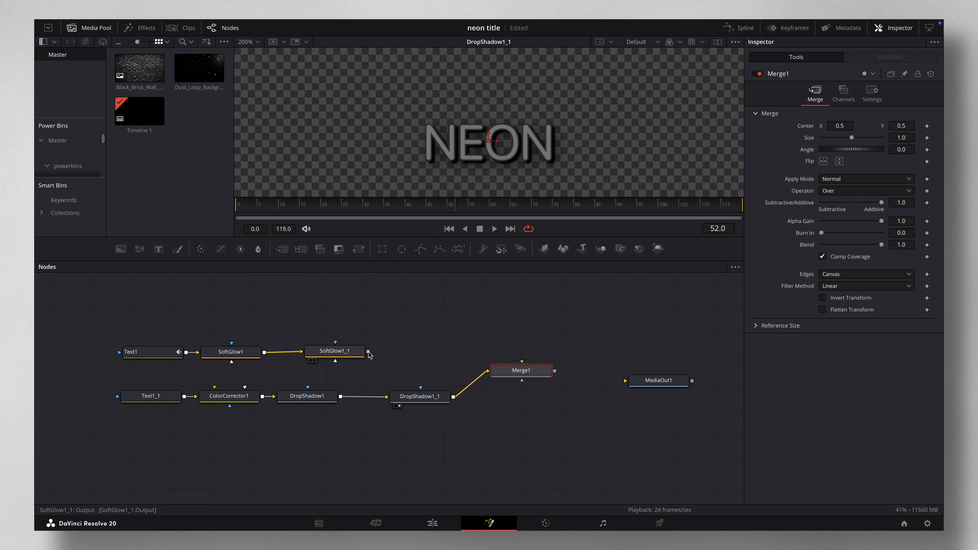
drag(368, 351, 522, 362)
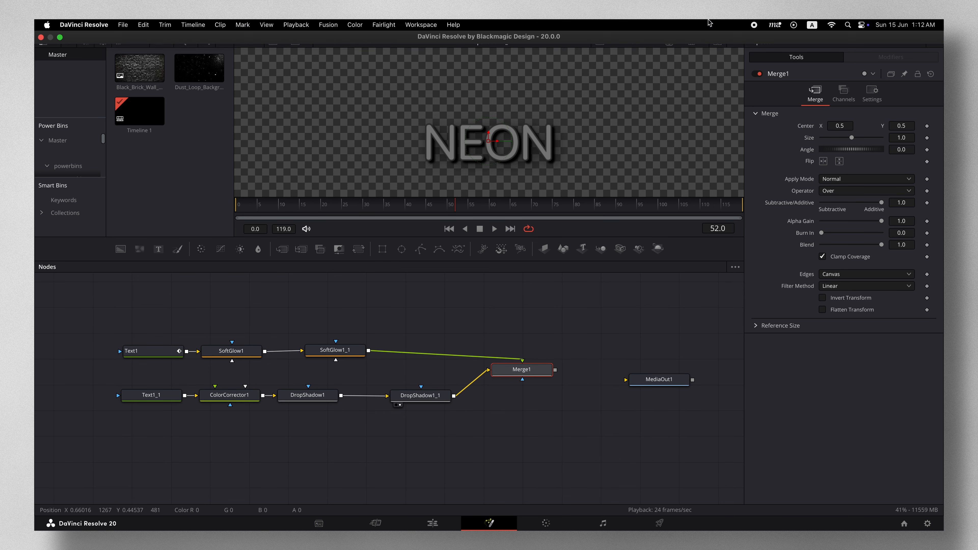
drag(530, 373, 534, 144)
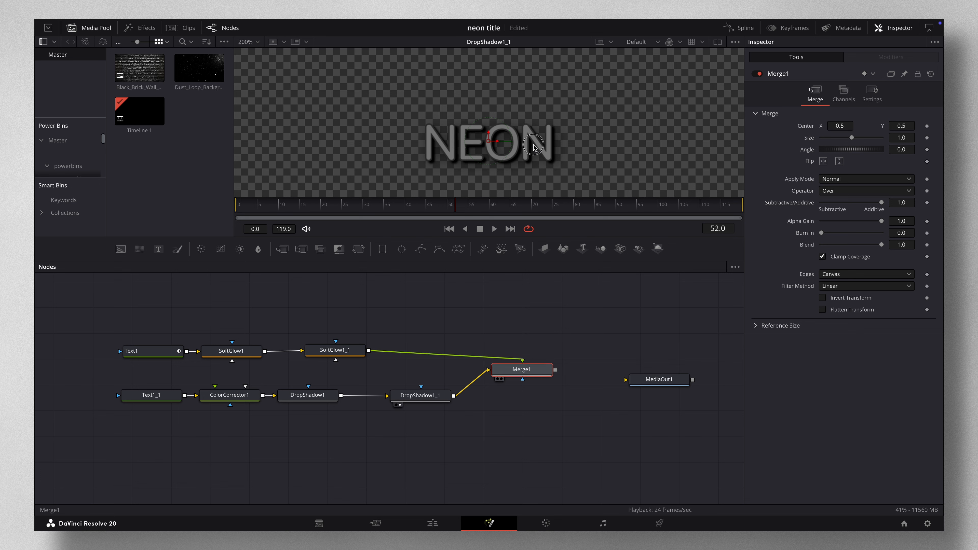
drag(451, 206, 295, 205)
Move MediaOut1 farther away from Merge1 to leave room for more nodes
drag(688, 382, 735, 384)
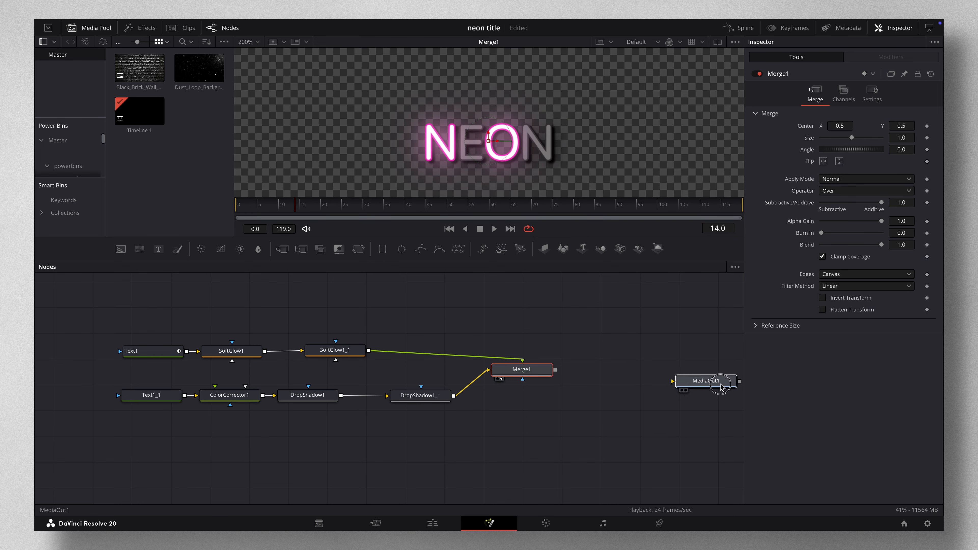
scroll(540, 188, down, 3)
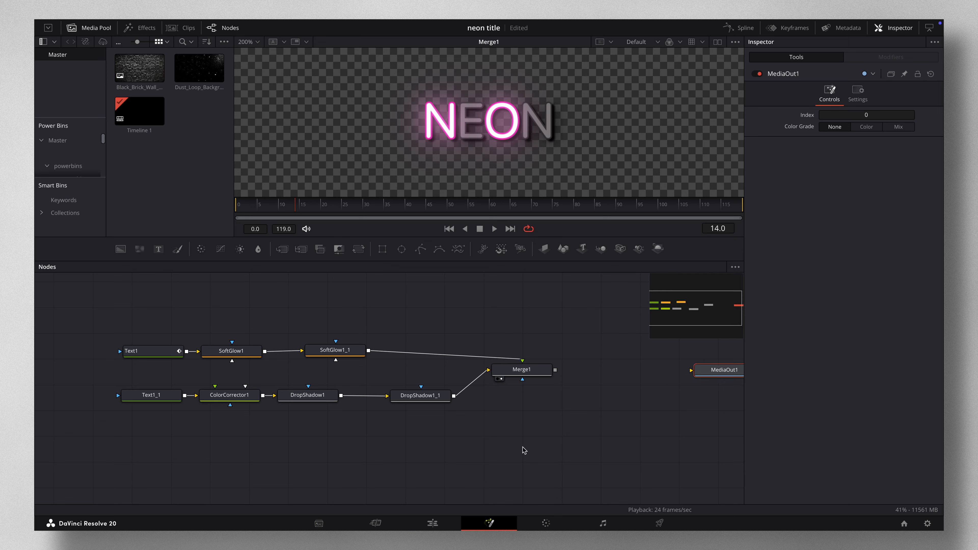
drag(527, 458, 505, 436)
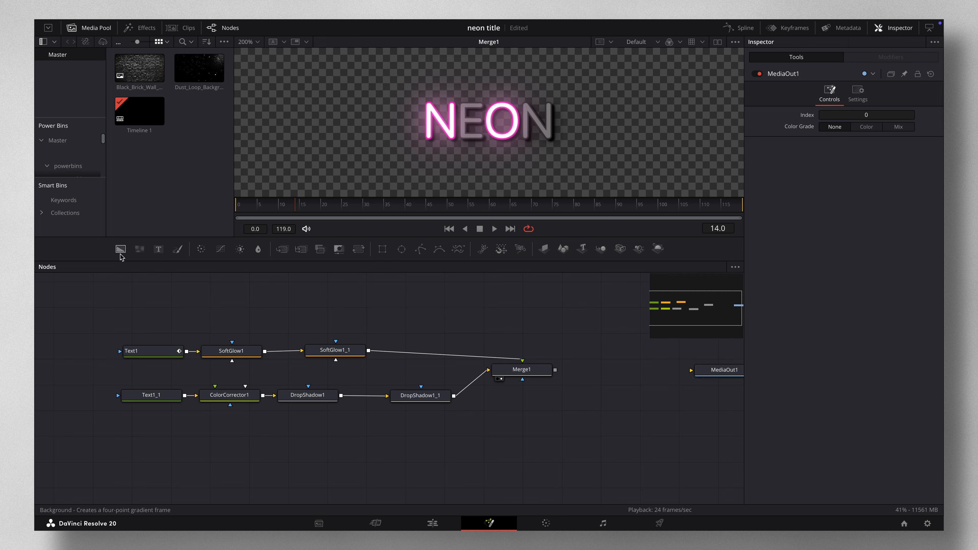
Add a Background node below the text node rows and connect a Polygon mask to its mask input
drag(120, 254, 481, 162)
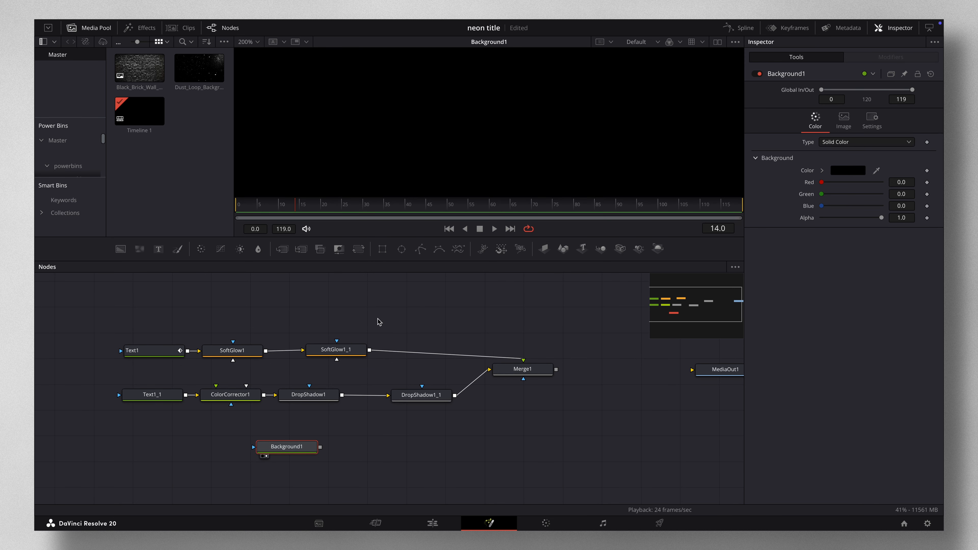
drag(300, 450, 337, 461)
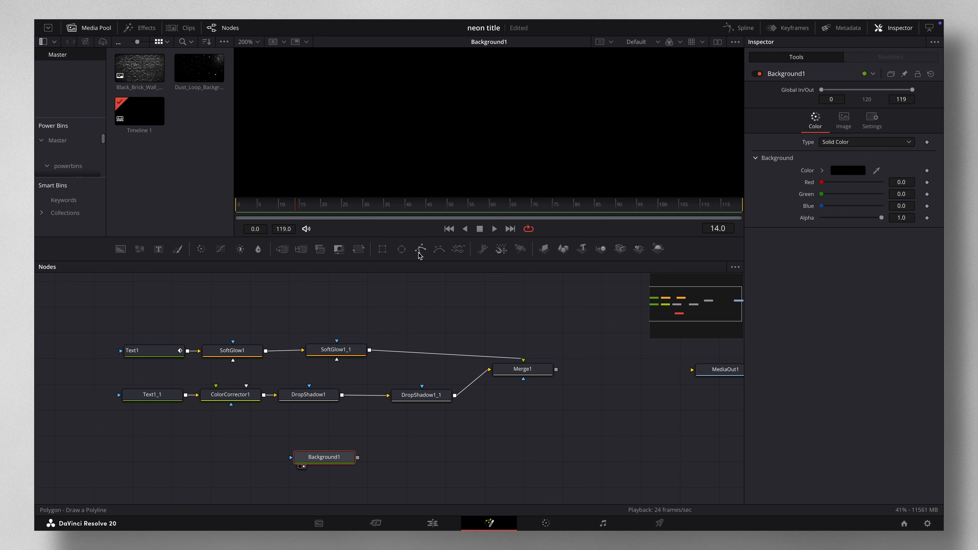
drag(421, 253, 291, 458)
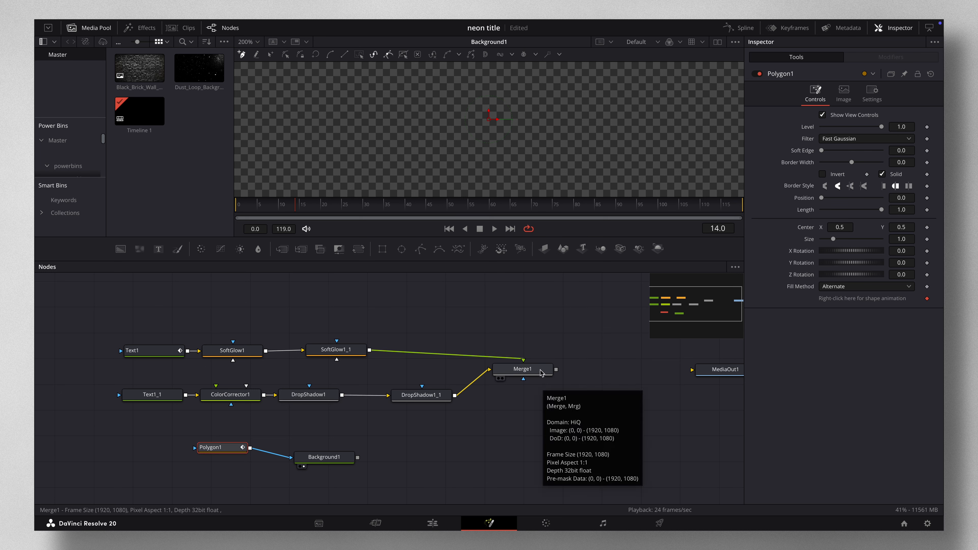
Switch to dual viewers and show Merge1 in the first viewer beside Background1
click(718, 42)
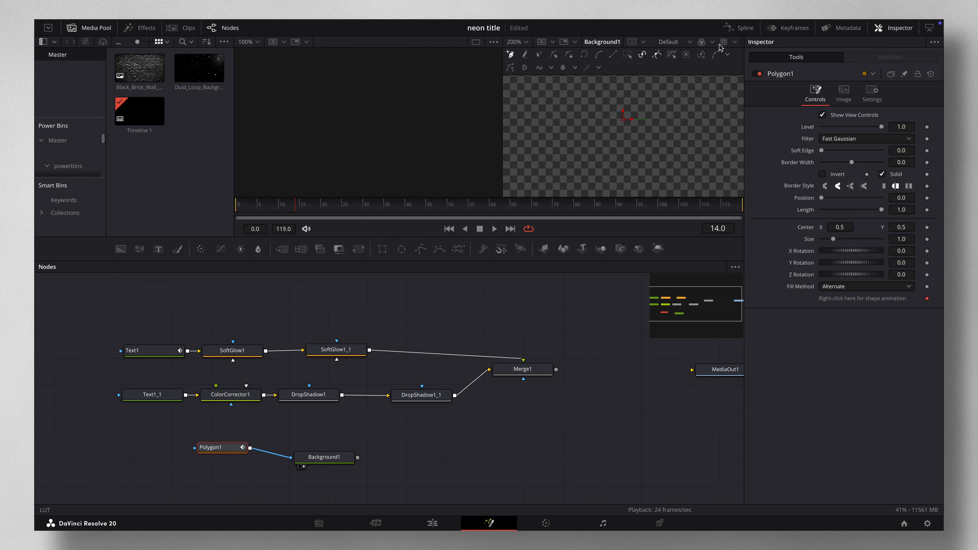
click(539, 374)
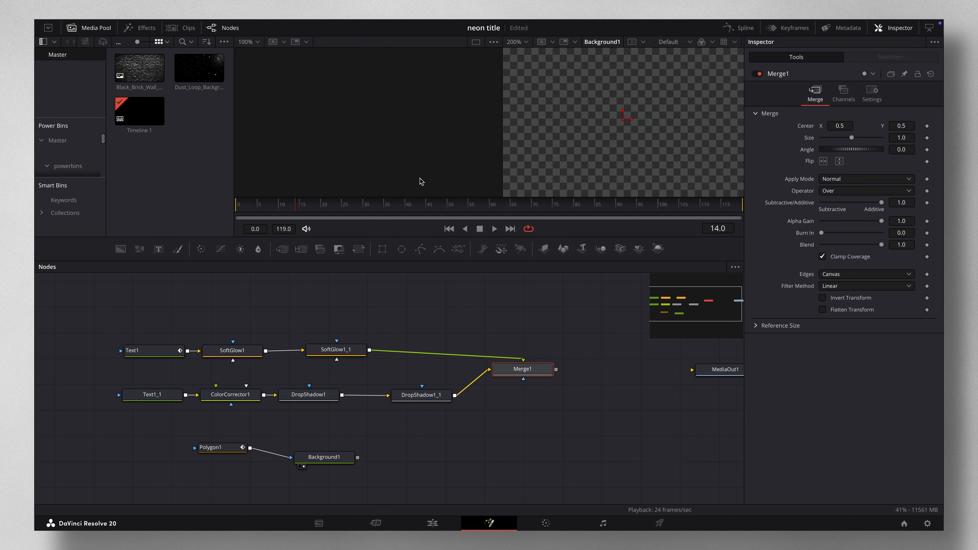
key(1)
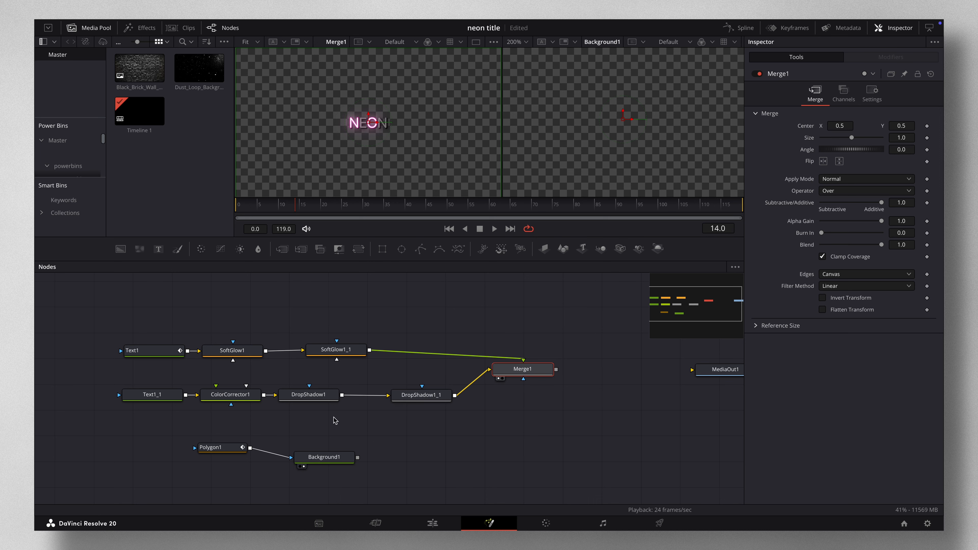
Draw an open Polygon1 path on the Merge1 view, running down from above the frame, curving beside the title, and passing behind the NEON letters
click(332, 458)
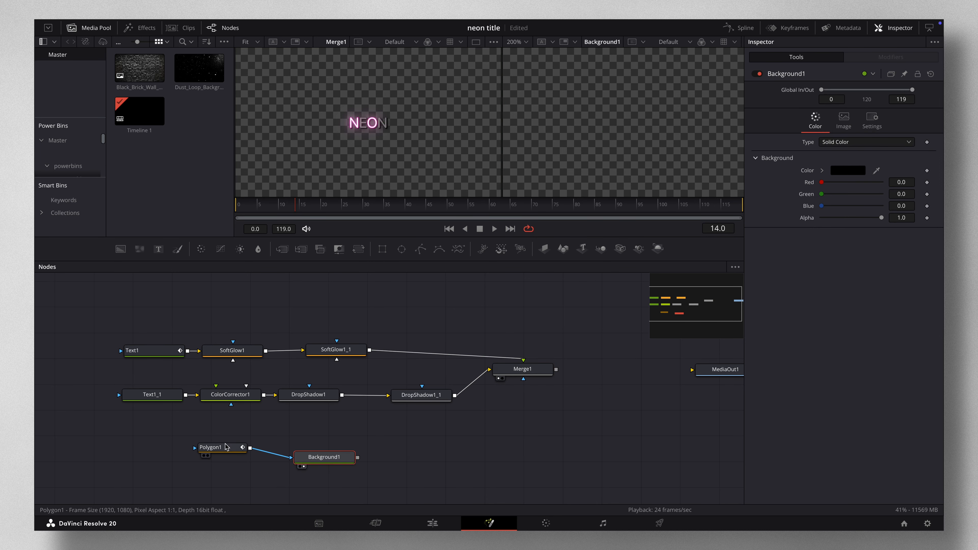
click(228, 451)
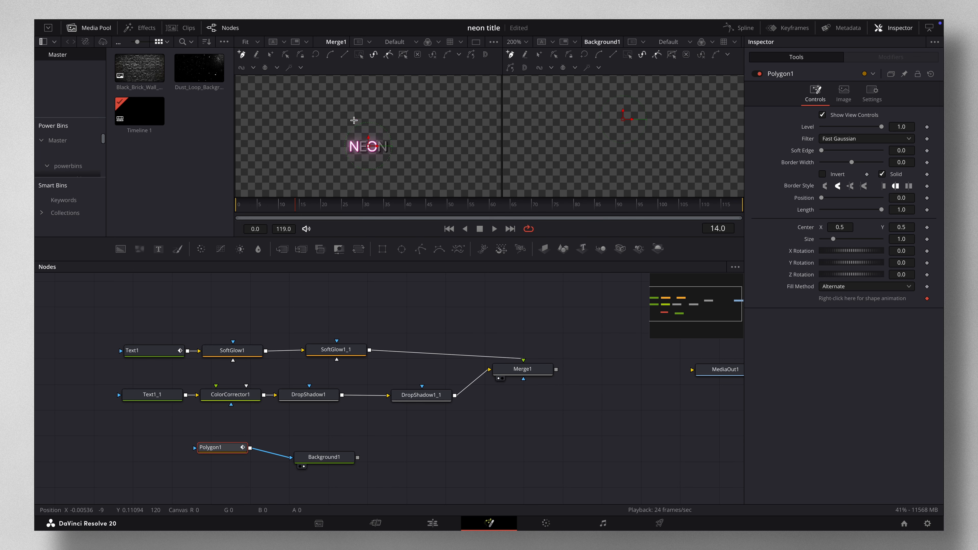
click(334, 96)
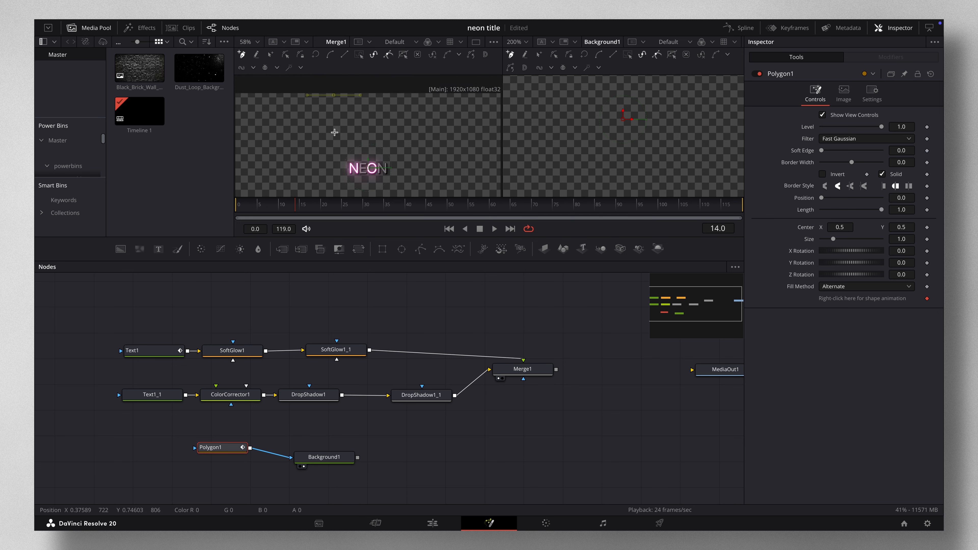
drag(328, 164, 333, 173)
click(341, 167)
click(351, 168)
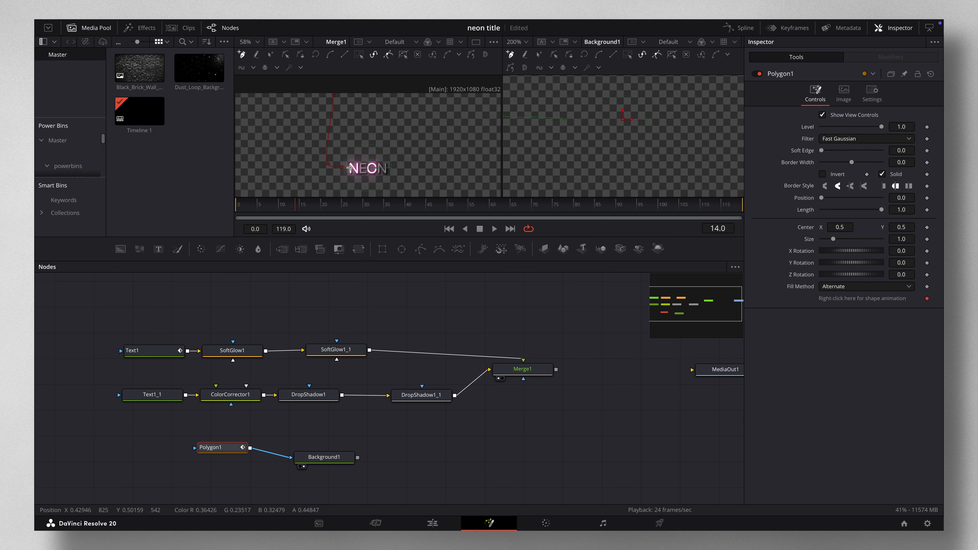
click(370, 172)
click(375, 168)
click(382, 170)
Thicken the Polygon1 path into a cable with border width 0.0064 and adjust its bends near the end
click(255, 42)
click(253, 85)
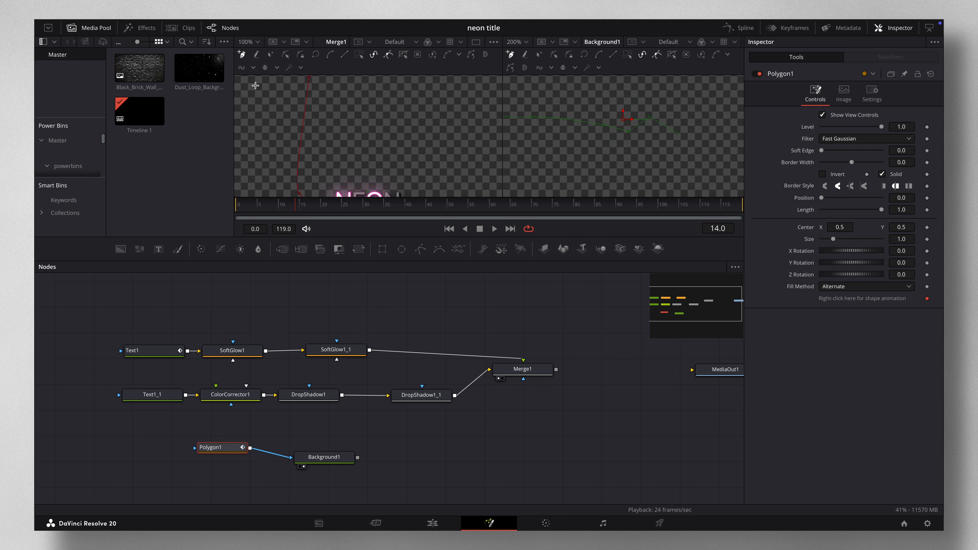
scroll(321, 128, down, 3)
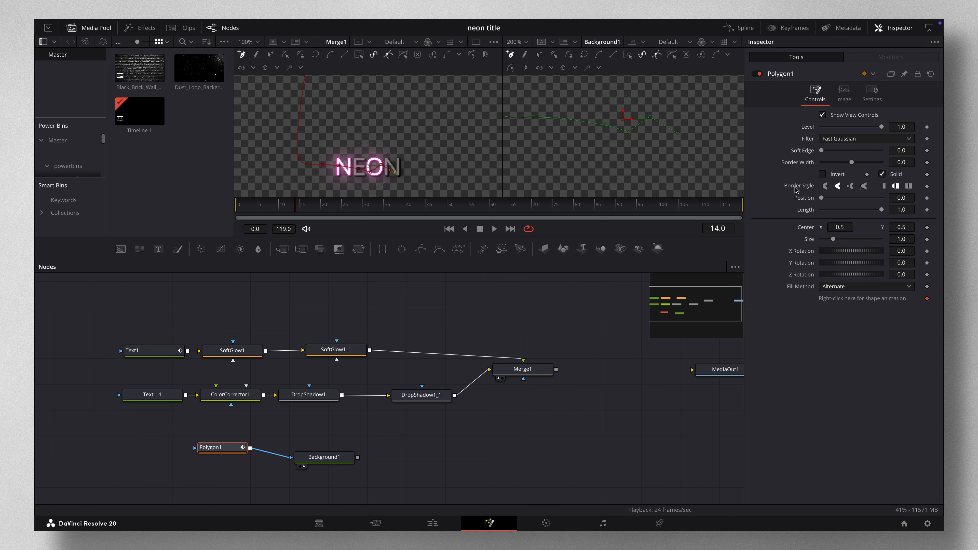
drag(852, 164, 853, 166)
click(900, 163)
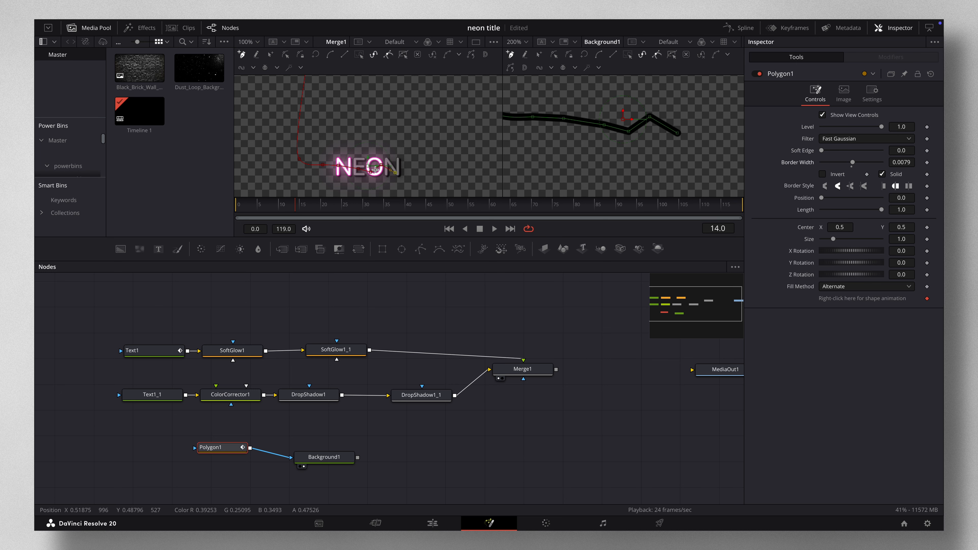
click(650, 117)
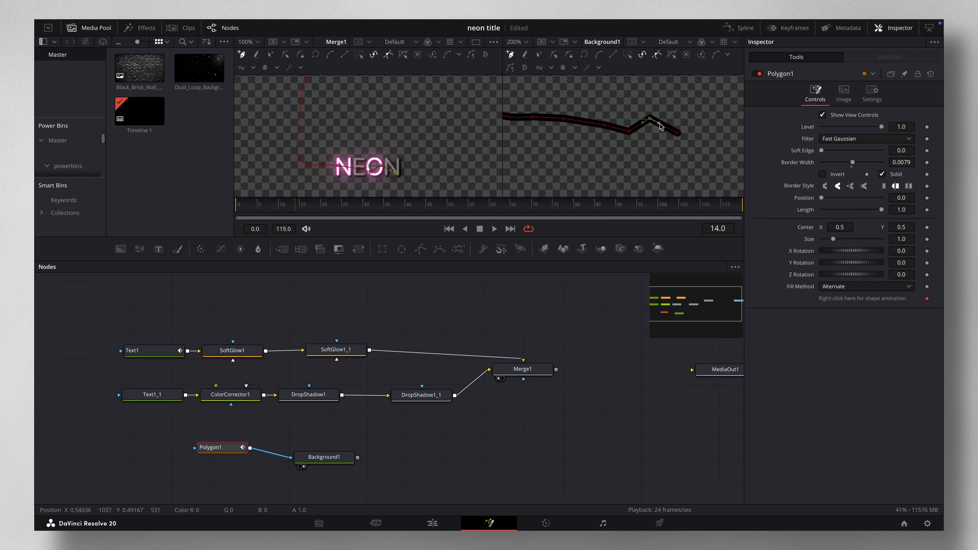
drag(659, 124, 662, 121)
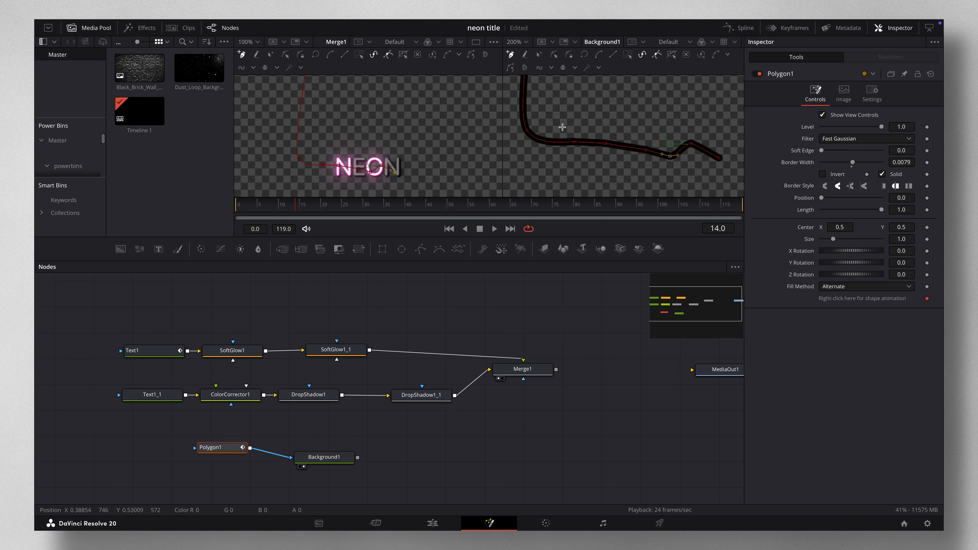
scroll(562, 127, up, 3)
scroll(562, 127, down, 4)
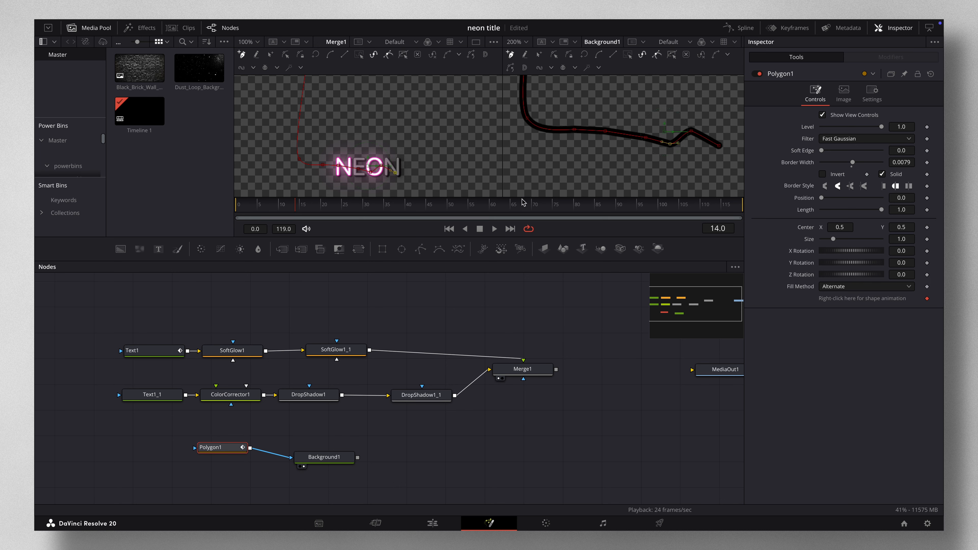
drag(904, 163, 896, 163)
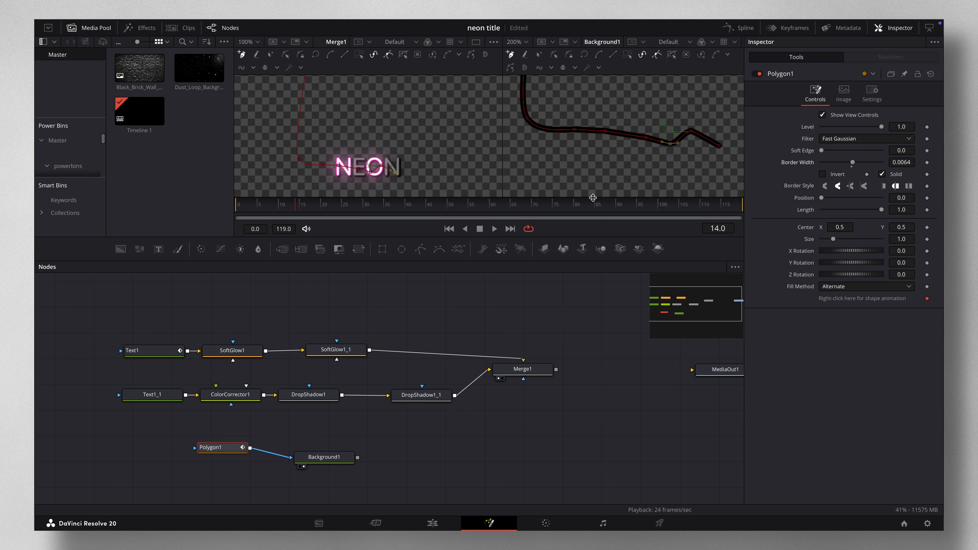
scroll(595, 156, up, 3)
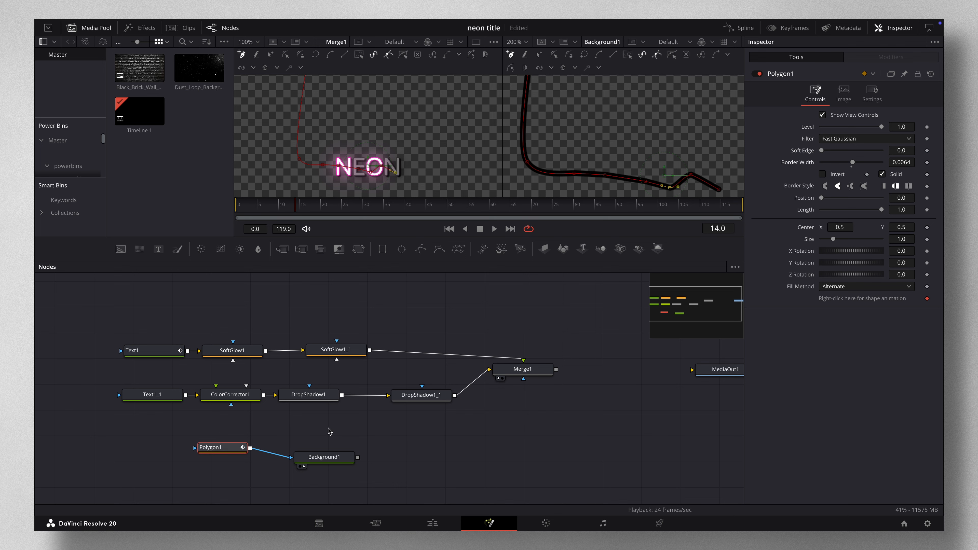
Add a Drop Shadow node after Background1 and show it in the second viewer
click(325, 458)
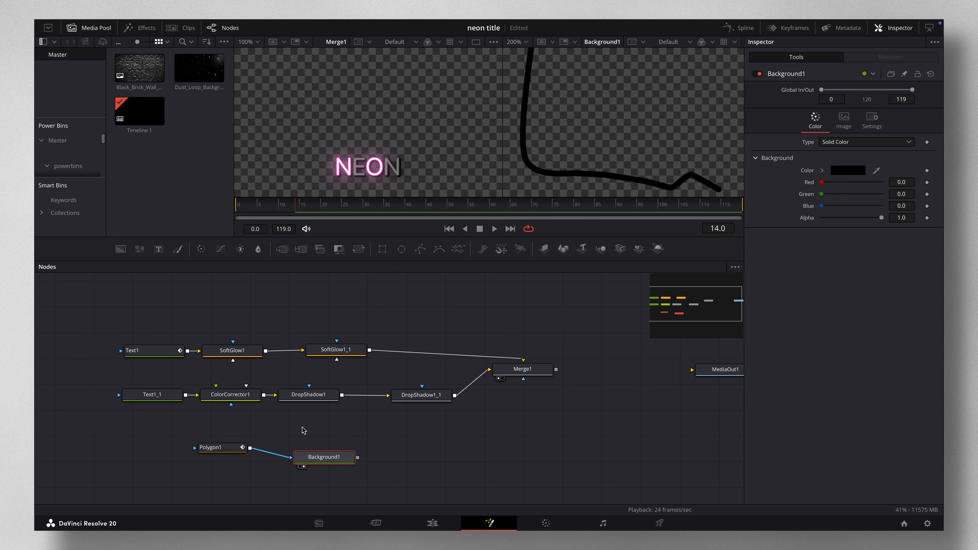
key(shift+space)
text(DROP)
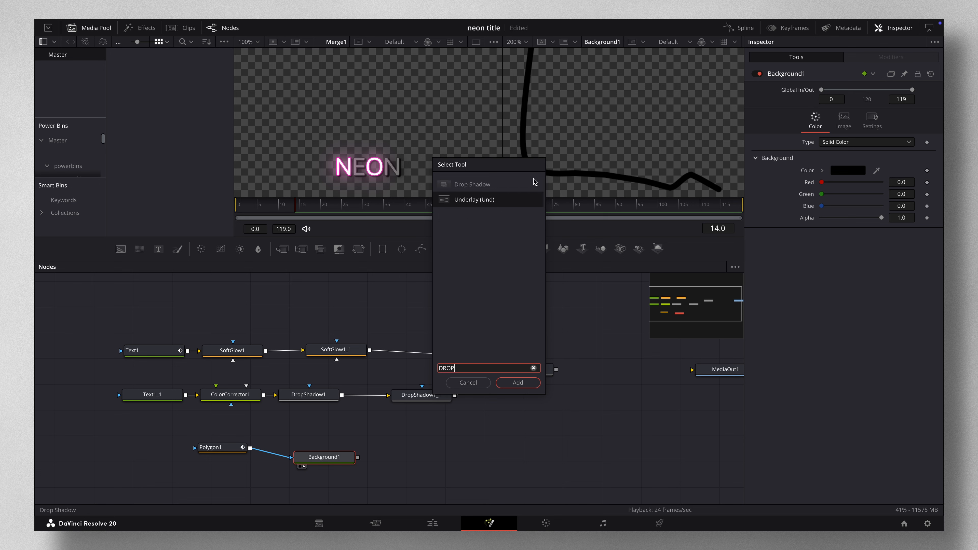
click(514, 188)
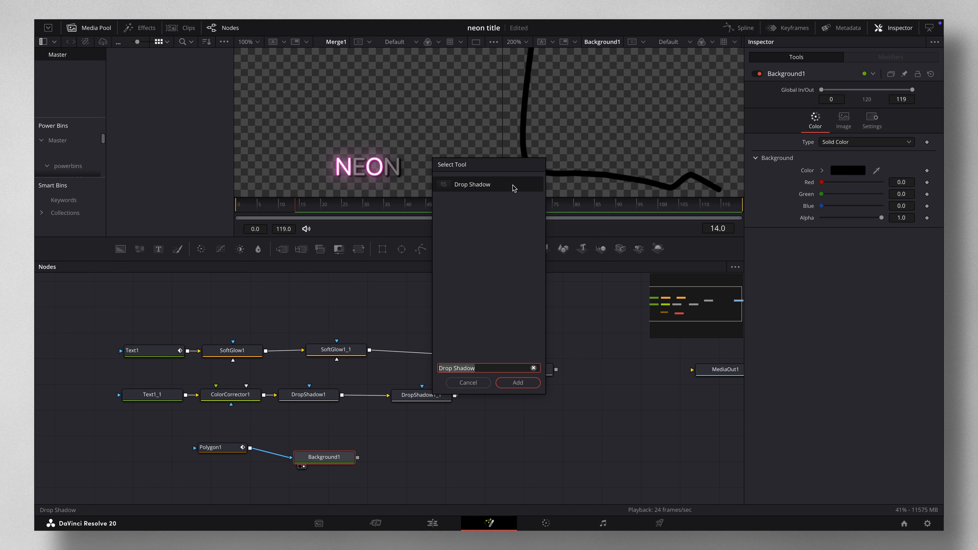
click(517, 383)
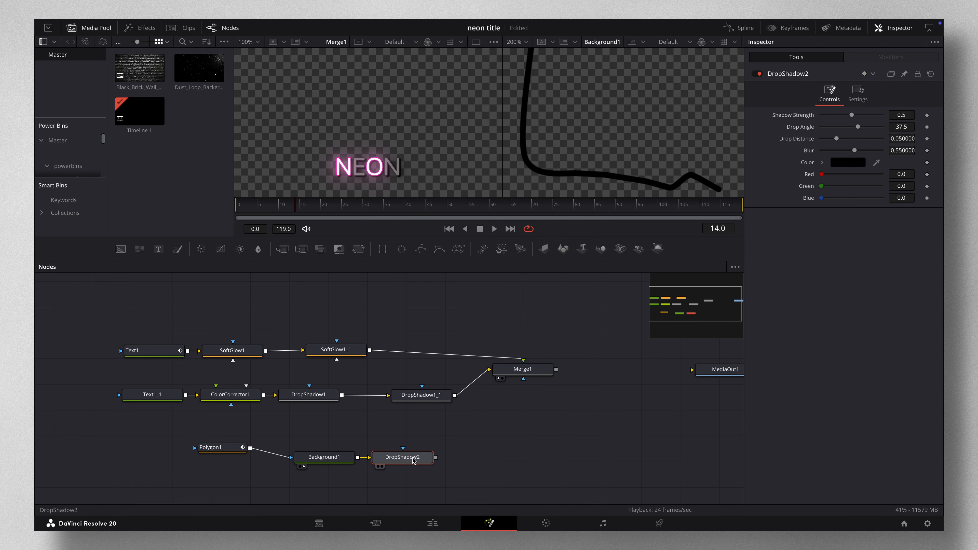
click(434, 460)
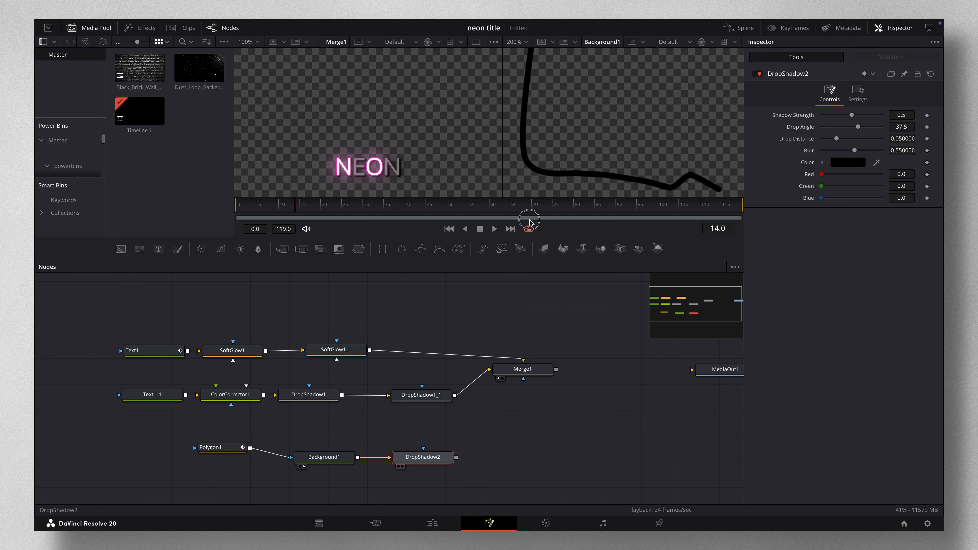
key(2)
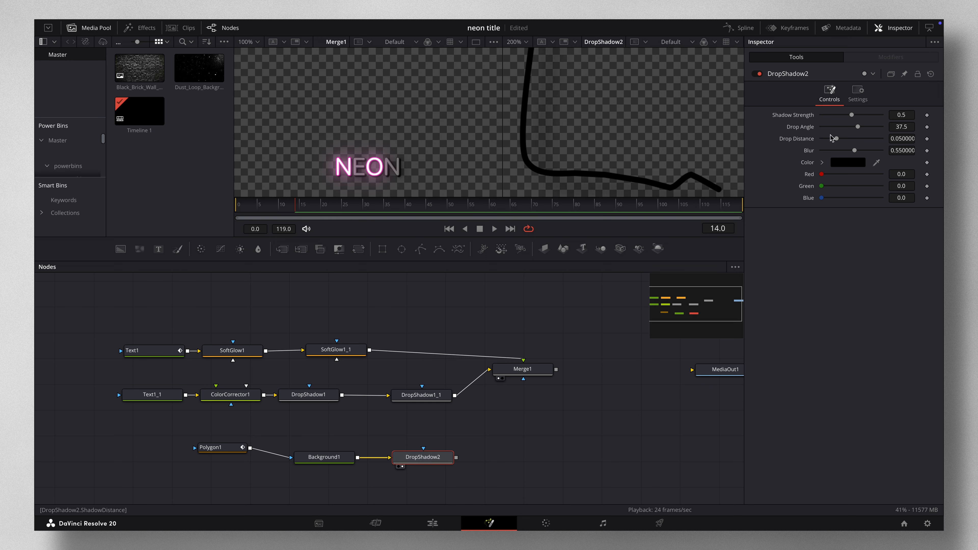
Set DropShadow2's shadow strength to 1.0, drop angle to about -22, drop distance to about 0.022 and blur to about 0.378
drag(852, 115, 881, 115)
drag(854, 152, 821, 155)
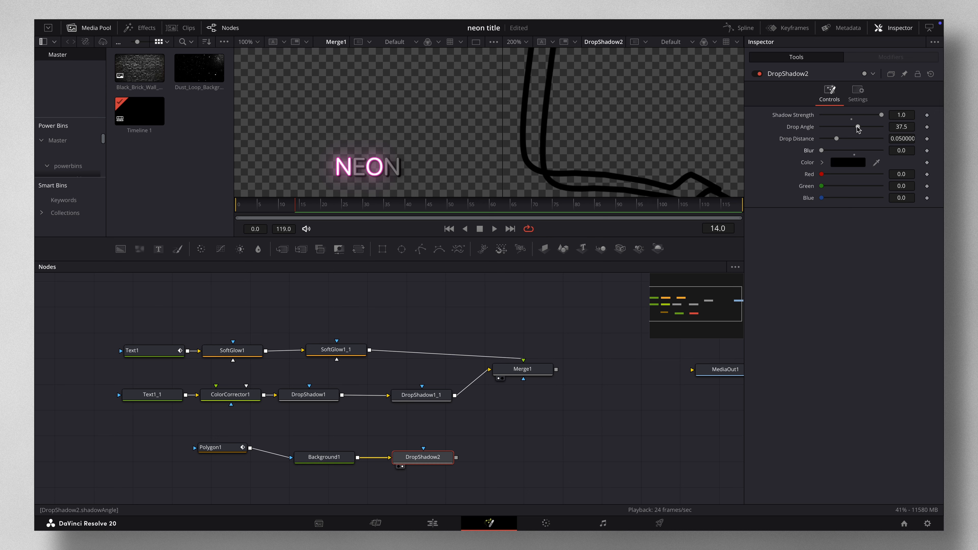
mouse_move(858, 127)
mouse_down()
mouse_move(824, 150)
mouse_move(847, 153)
mouse_up()
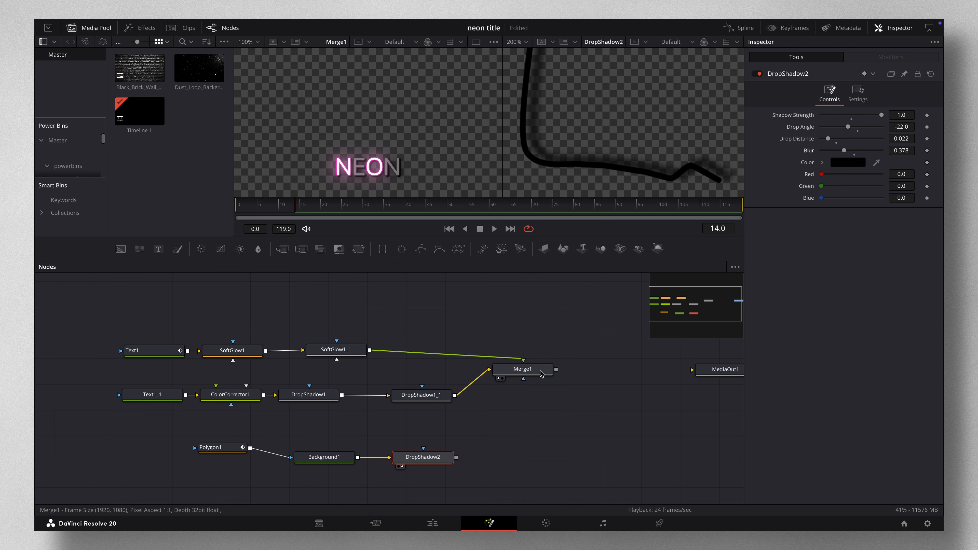
Place an unconnected second Merge node between Merge1 and MediaOut1 and save the project
drag(541, 374, 541, 379)
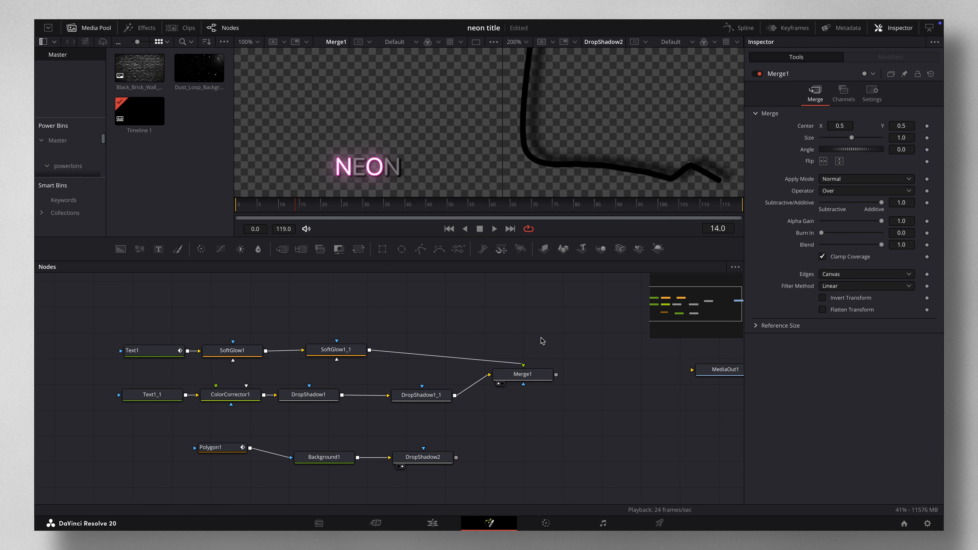
drag(282, 249, 605, 399)
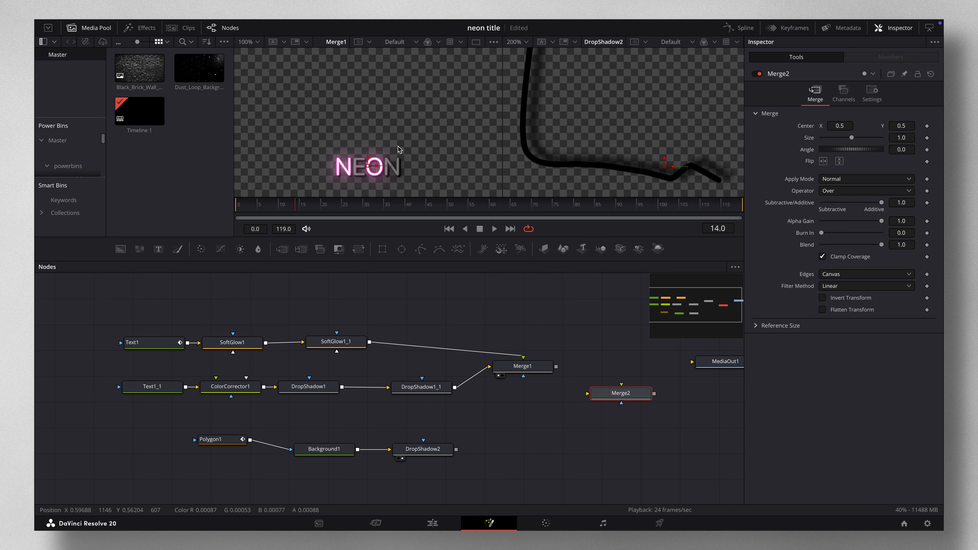
key(ctrl+s)
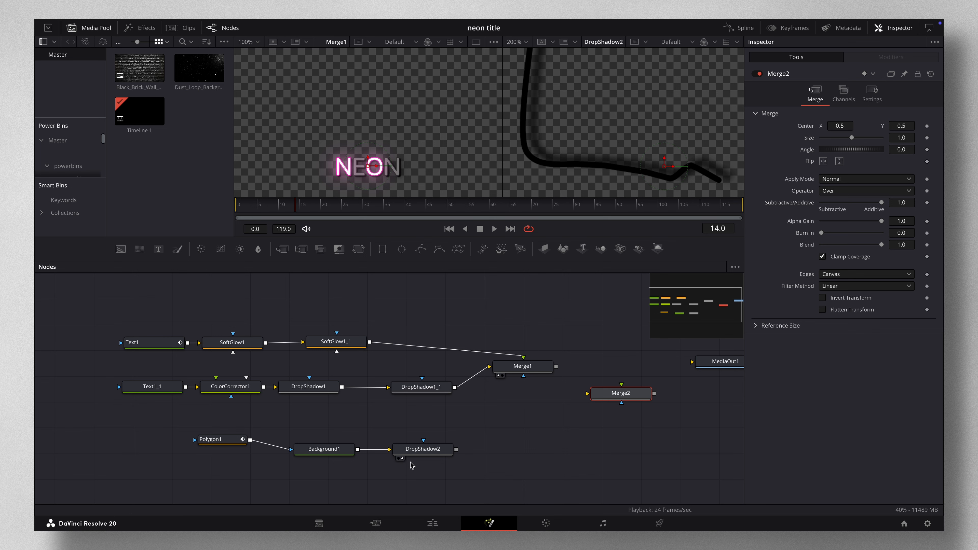
Connect DropShadow2 to Merge2's background and Merge1 to its foreground, and check the title over the cable in the first viewer
drag(456, 449, 431, 163)
scroll(409, 160, down, 2)
scroll(410, 160, up, 3)
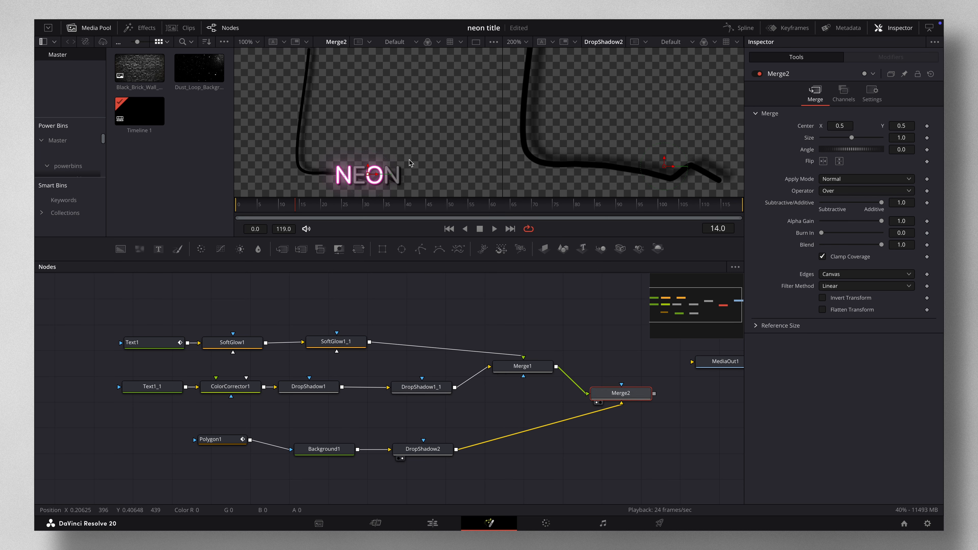
scroll(409, 160, up, 2)
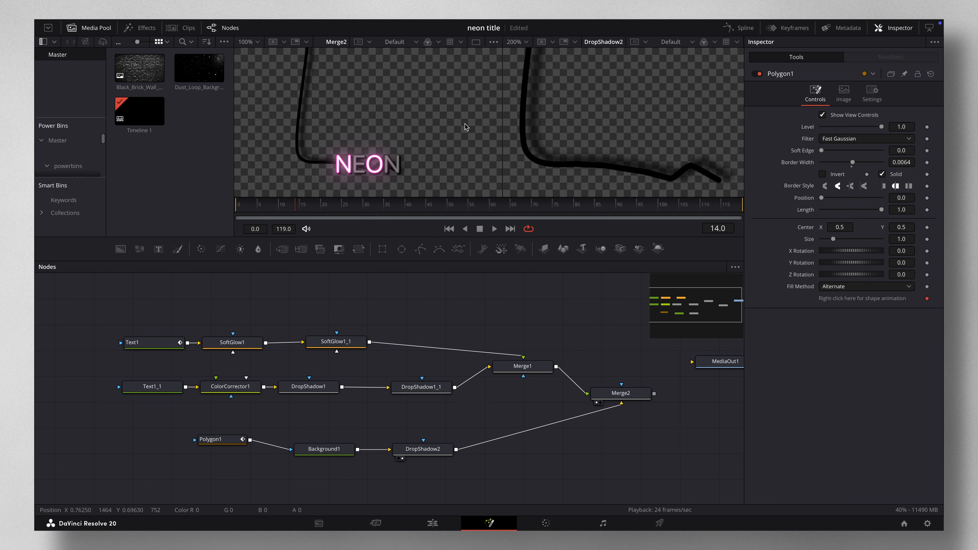
scroll(464, 125, down, 3)
scroll(461, 127, left, 5)
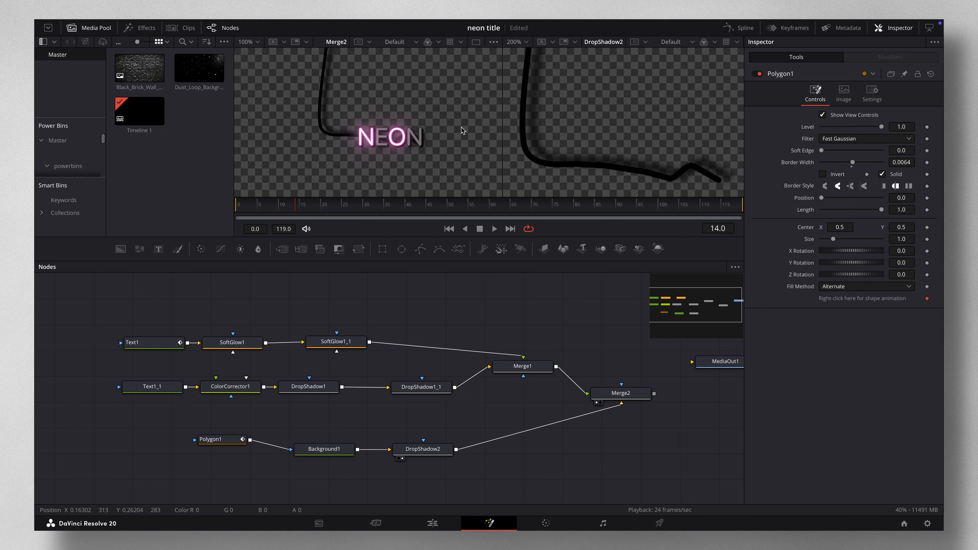
Add the Black_Brick_Wall image to the graph beneath the cable nodes and show it in the second viewer
scroll(462, 127, up, 2)
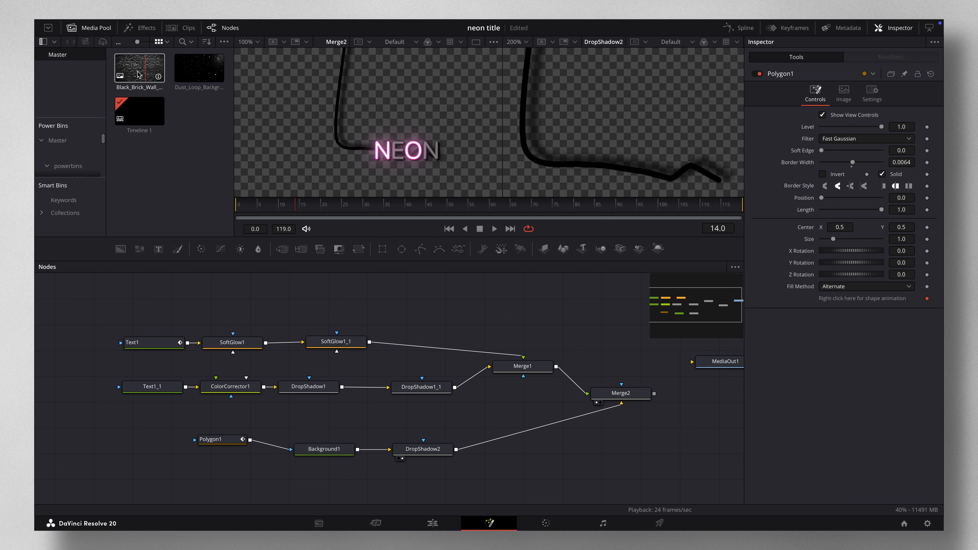
drag(140, 74, 173, 480)
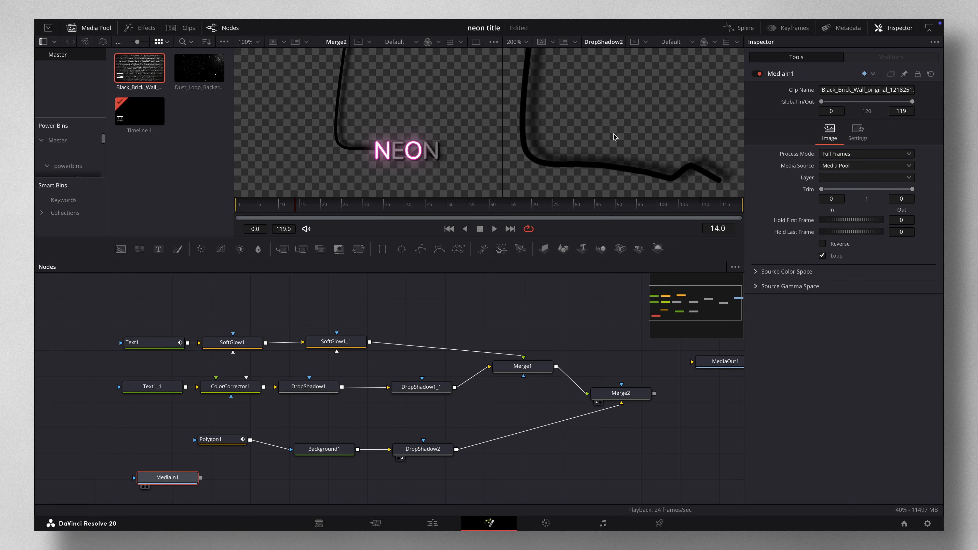
key(2)
drag(180, 478, 178, 486)
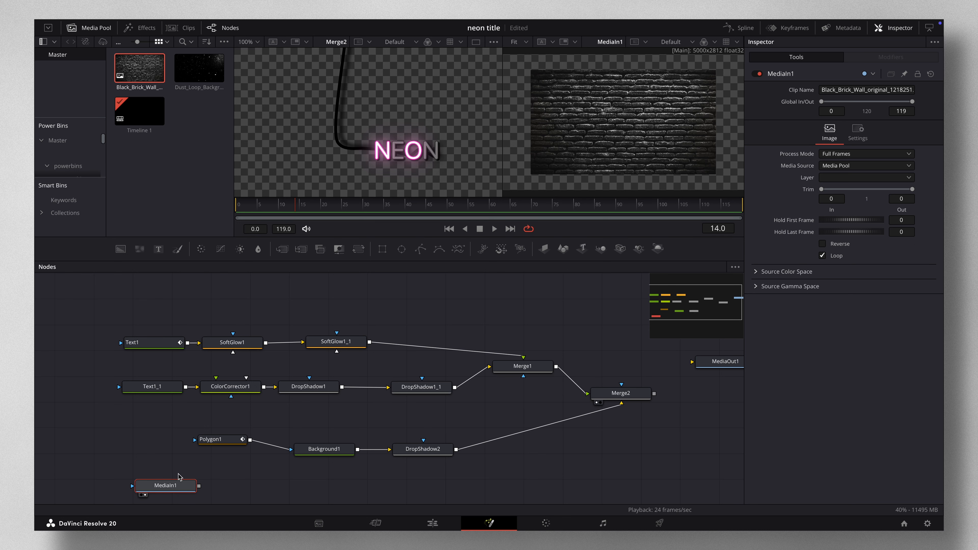
Add a Color Corrector node after the brick wall's MediaIn1
key(shift+space)
text(COL)
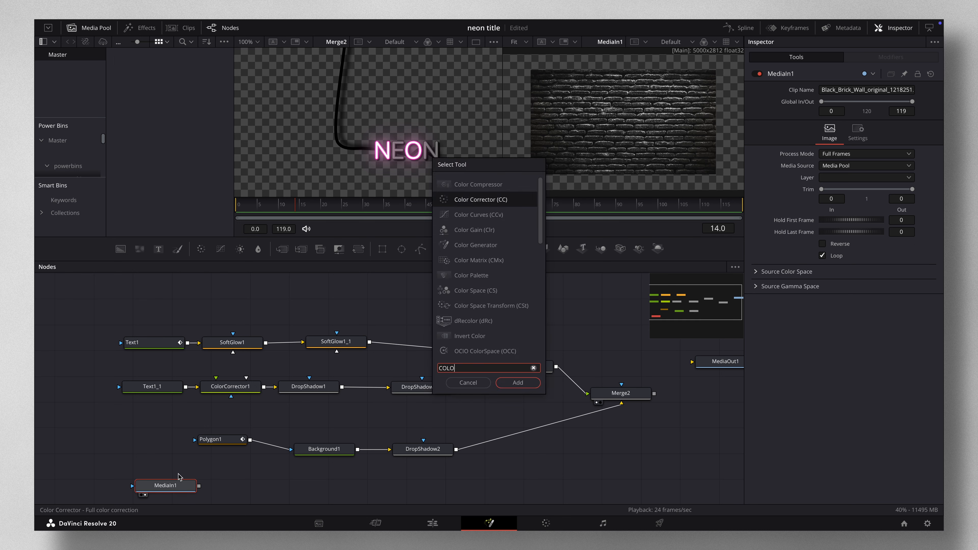
text(O)
click(517, 383)
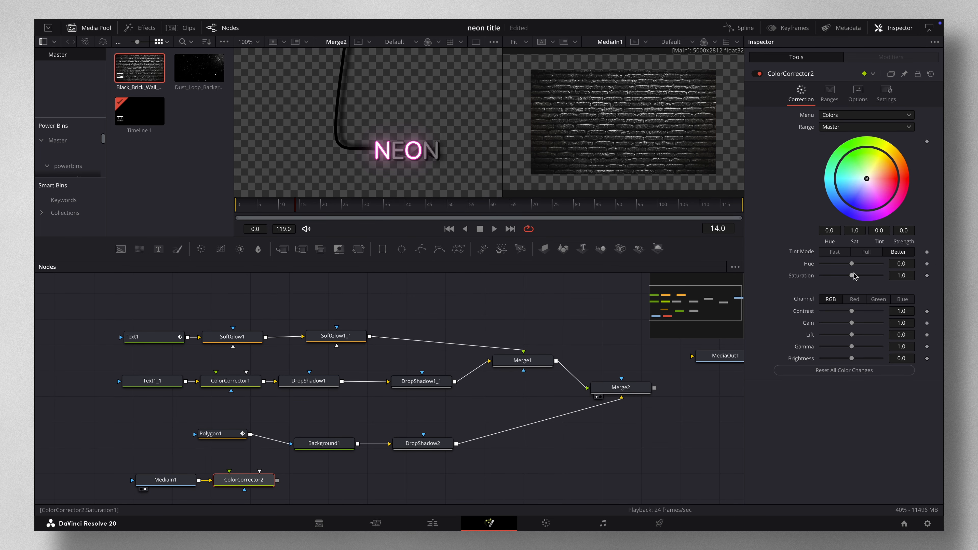
Set ColorCorrector2's saturation to about 0.34 and gain to about 0.47, showing the node in the second viewer
drag(852, 276, 832, 276)
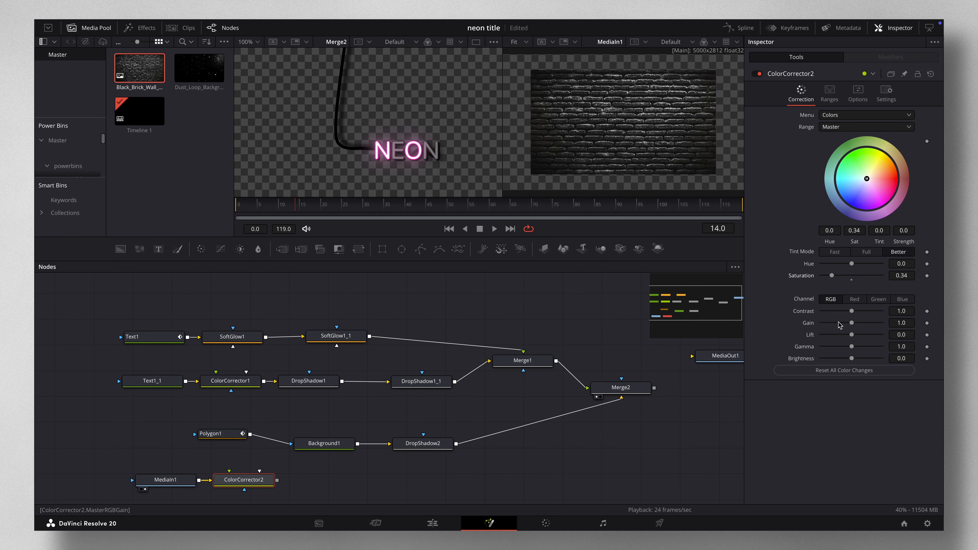
drag(852, 325, 828, 325)
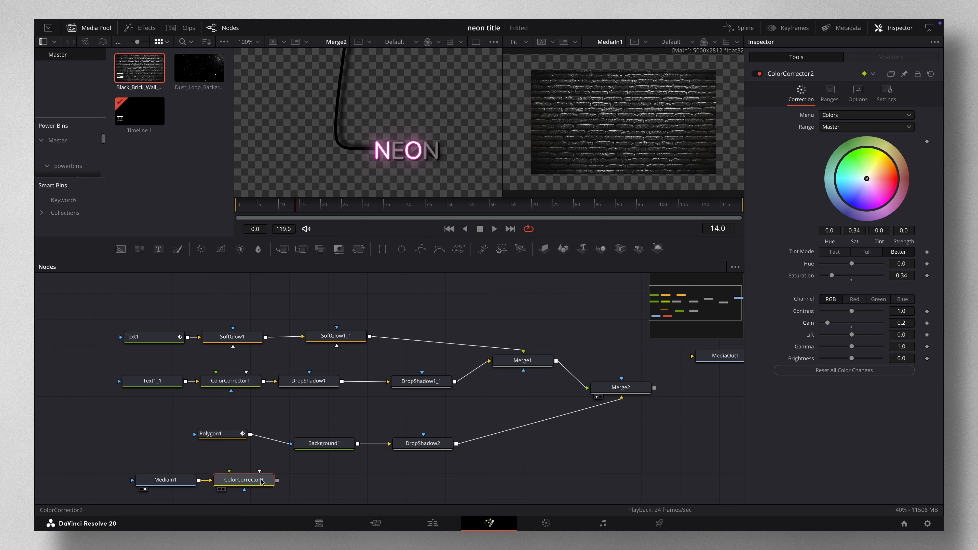
mouse_move(264, 481)
mouse_down()
mouse_move(293, 437)
mouse_move(272, 465)
mouse_up()
key(2)
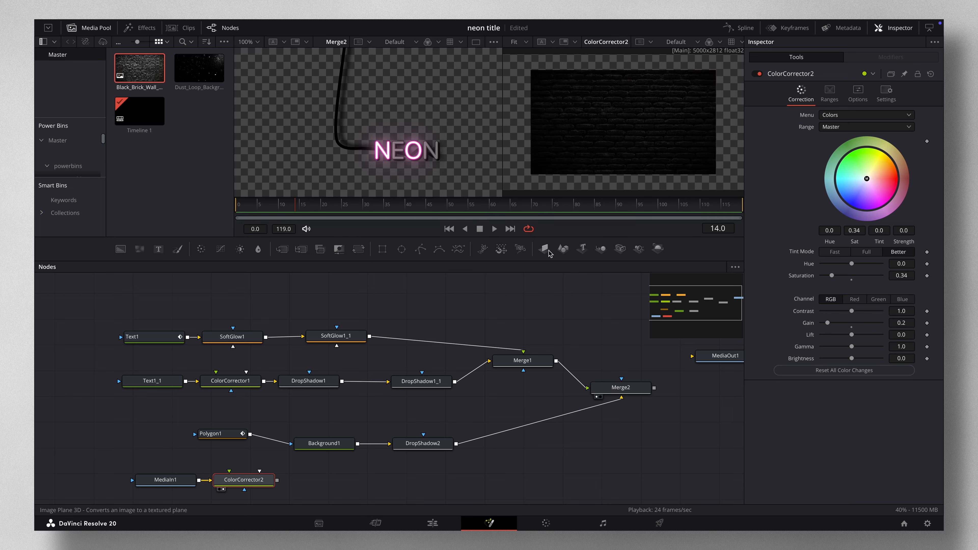
drag(829, 326, 837, 327)
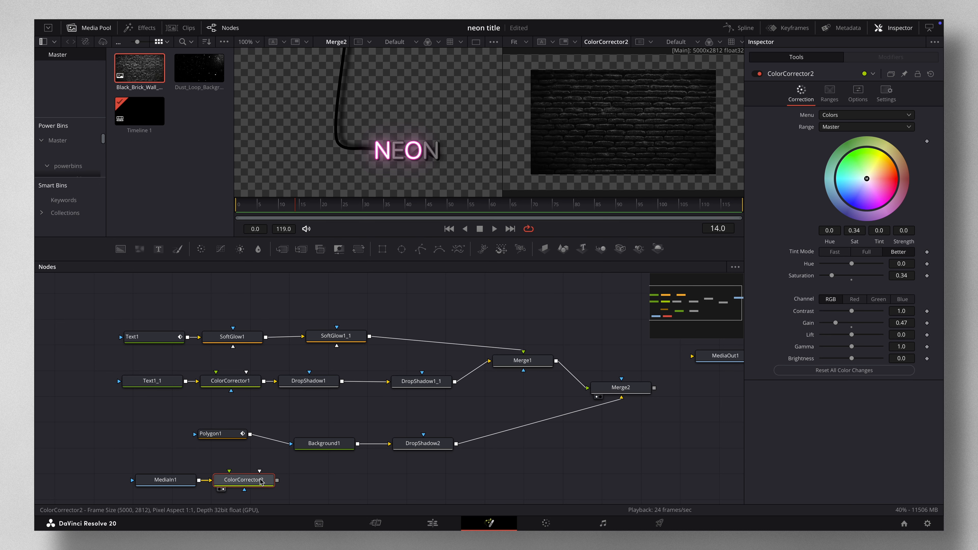
Add a Vignette node after ColorCorrector2, show it in the second viewer and set its size to about 0.39
key(shift+space)
text(VIGN)
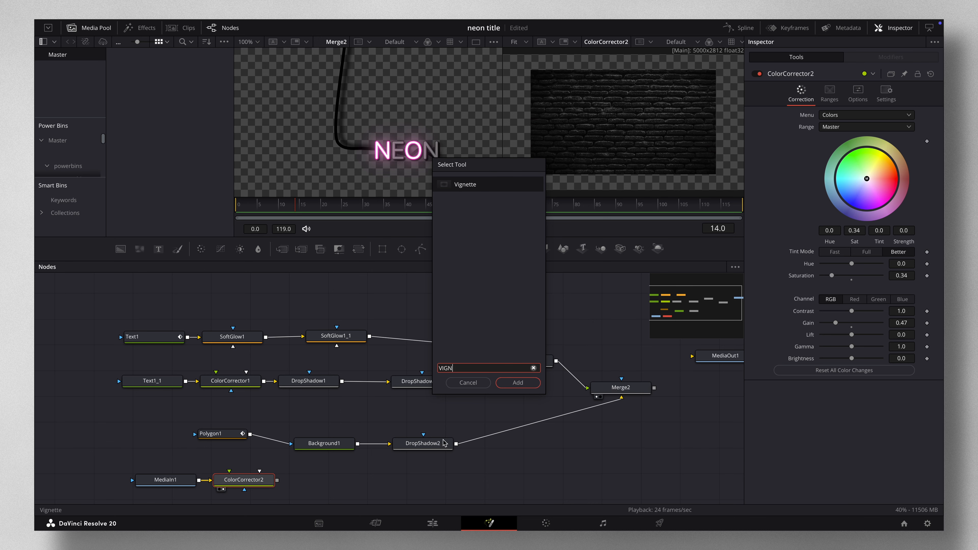
click(517, 383)
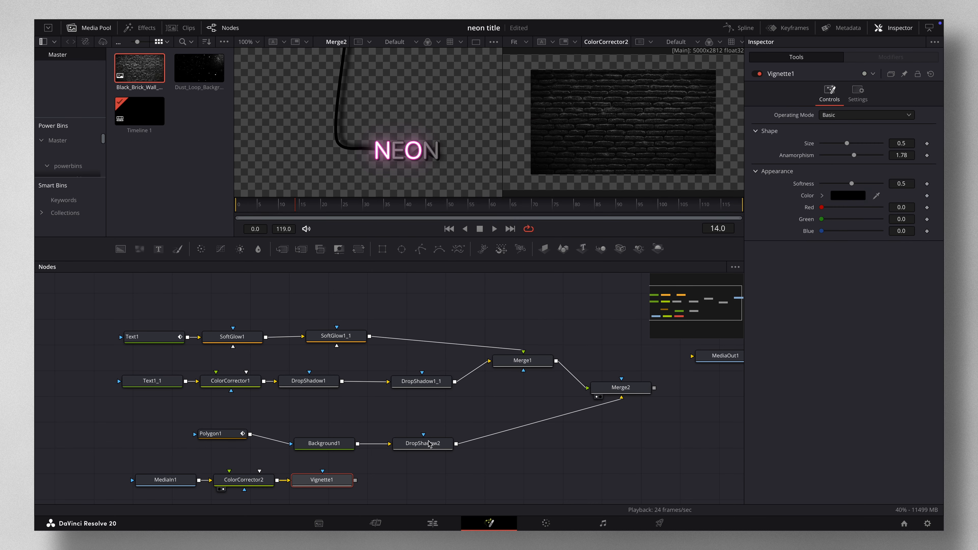
drag(353, 473, 674, 135)
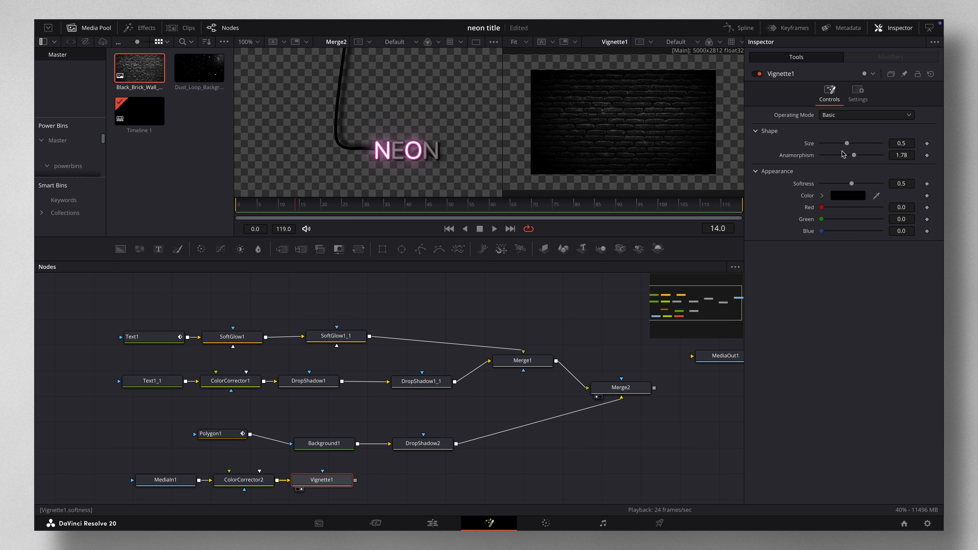
mouse_move(847, 143)
mouse_down()
mouse_move(860, 145)
mouse_move(840, 146)
mouse_up()
scroll(623, 127, up, 1)
scroll(450, 112, up, 5)
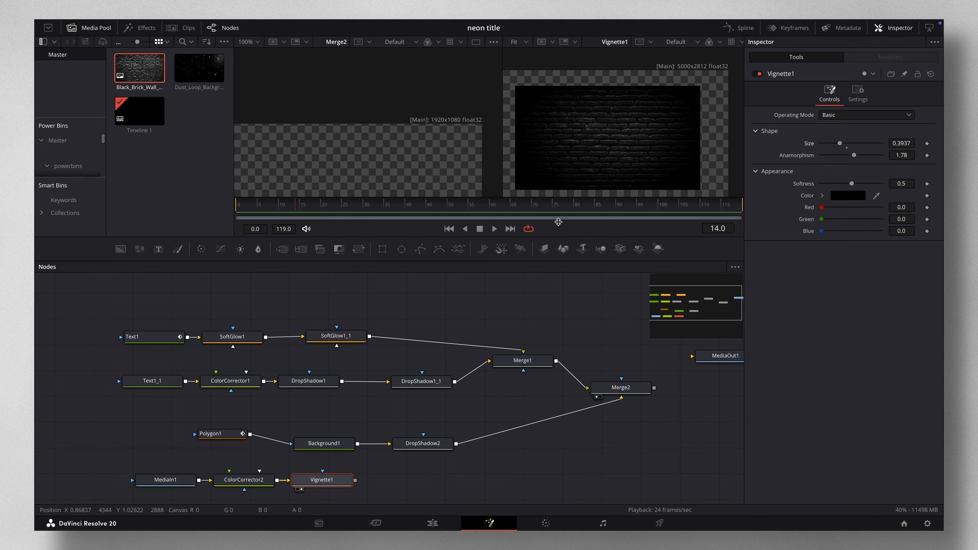
Spread out MediaIn1, ColorCorrector2 and Vignette1 to make room between the brick wall image and its color correction
drag(322, 480, 392, 479)
drag(261, 485, 318, 485)
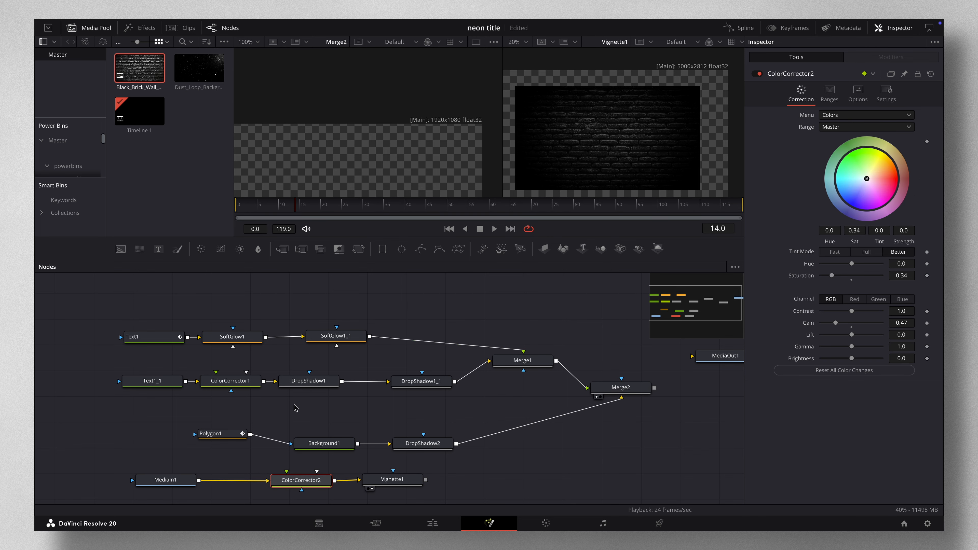
click(169, 485)
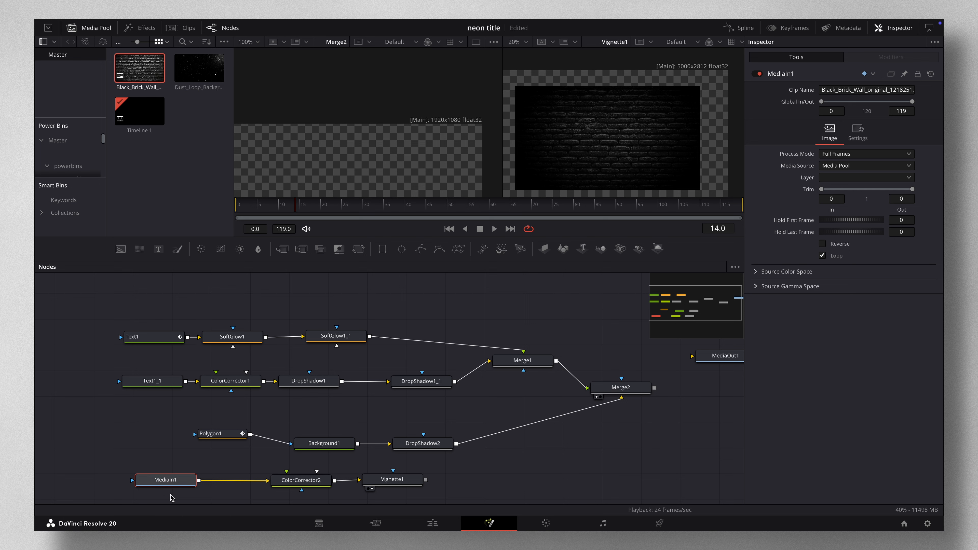
drag(169, 485, 137, 486)
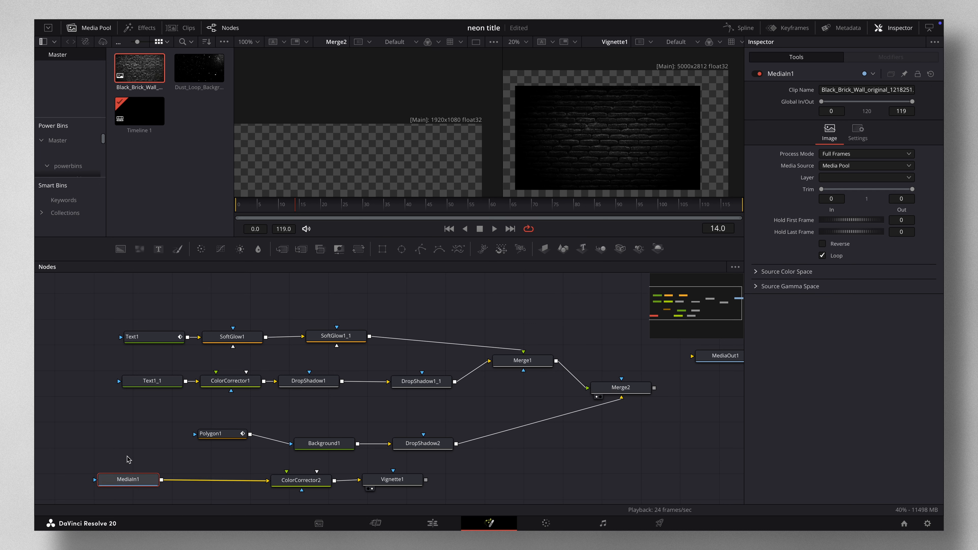
Insert a Resize node at 1920 by 1080 between MediaIn1 and ColorCorrector2
key(shift+space)
text(VIGN)
key(BackSpace)
key(BackSpace)
key(BackSpace)
key(BackSpace)
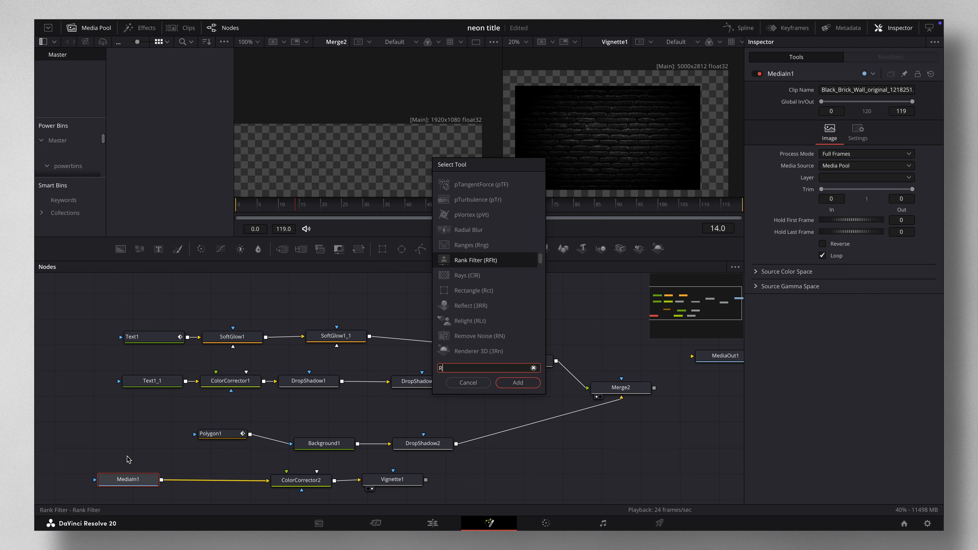
text(RES)
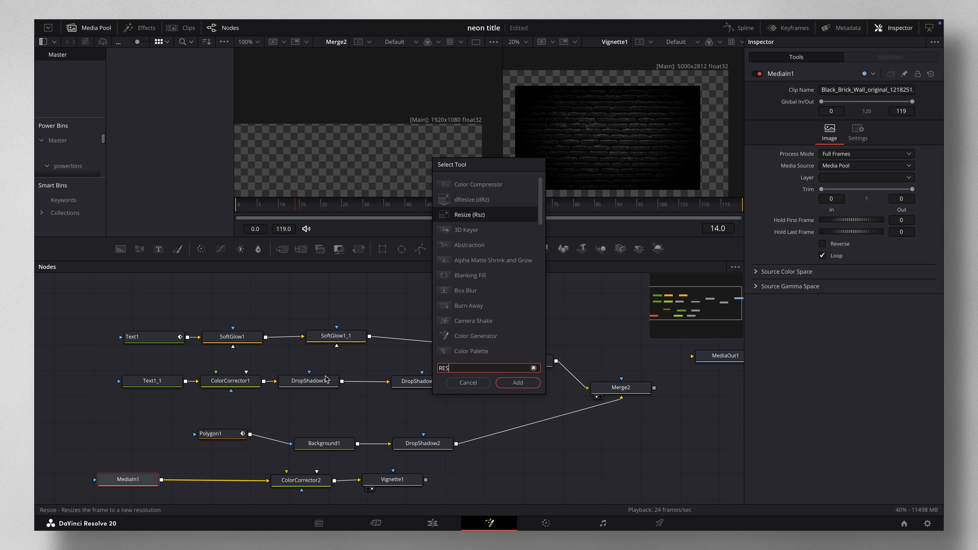
text(ize)
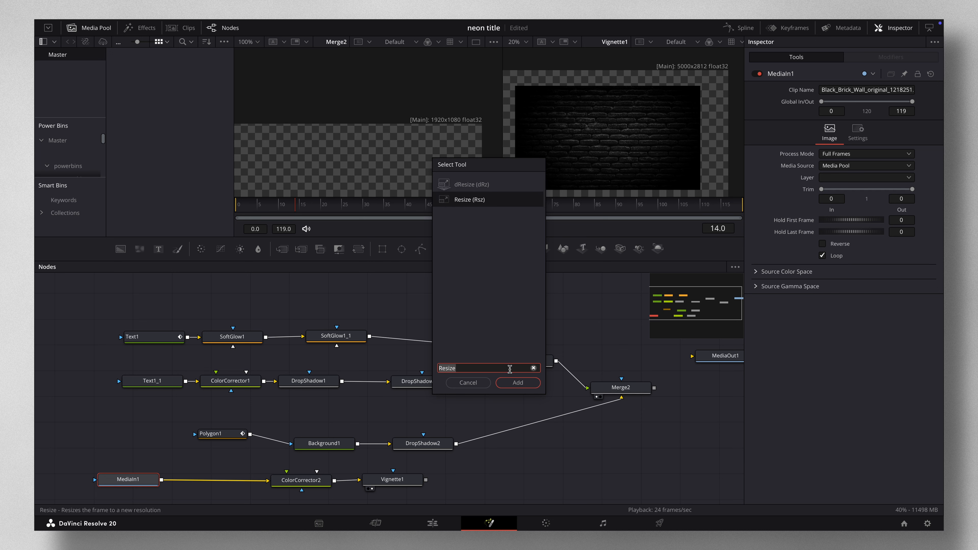
click(516, 382)
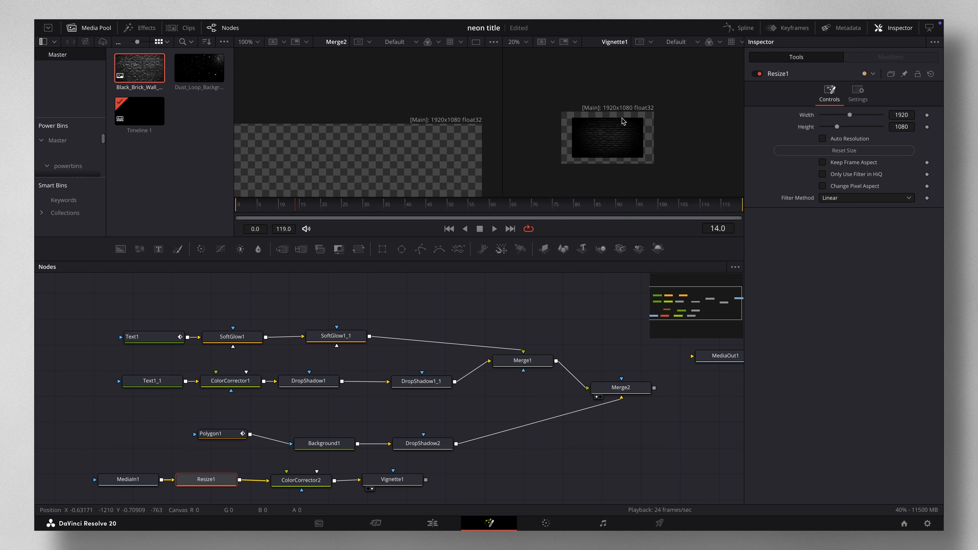
Insert a Transform node between Resize1 and ColorCorrector2 and set its size to about 1.38 so the wall fills the frame
drag(389, 479, 450, 479)
drag(319, 484, 359, 485)
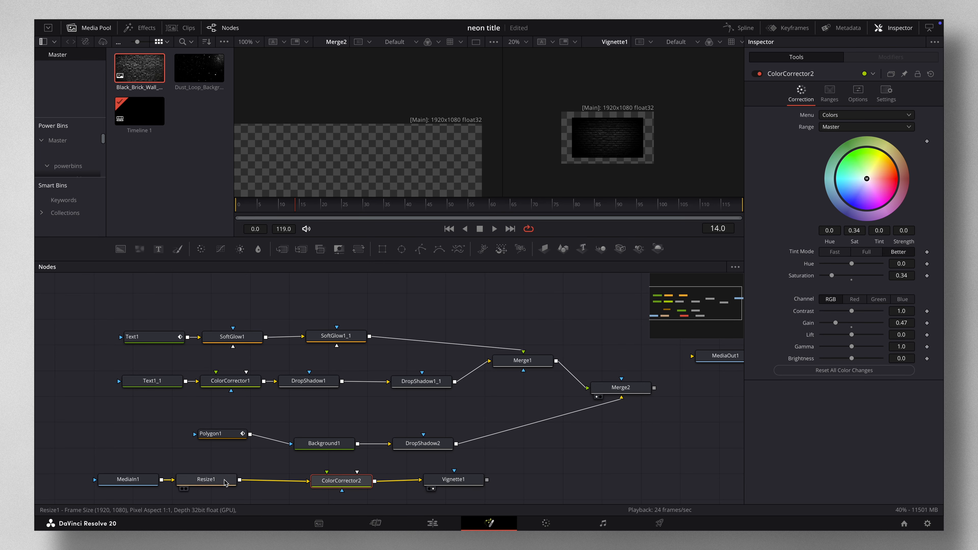
click(212, 482)
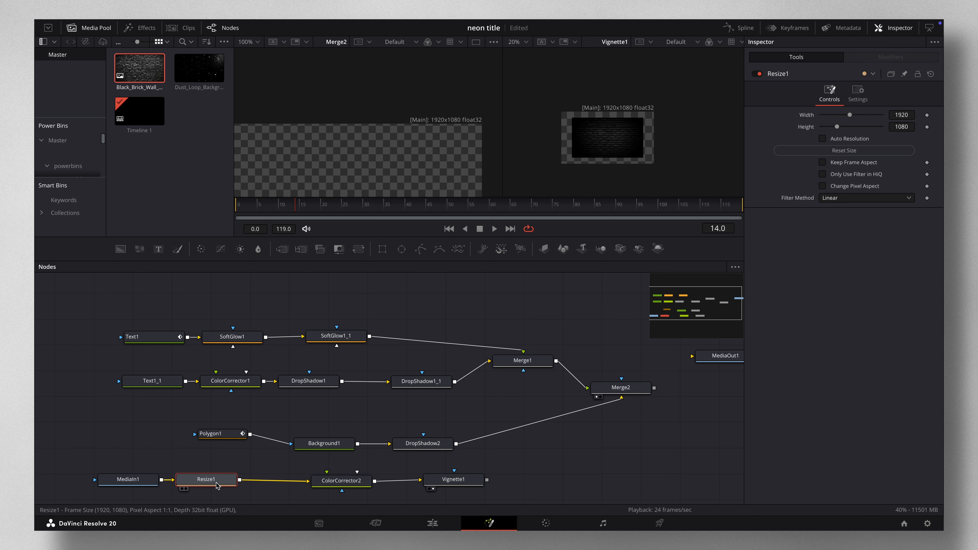
mouse_move(216, 484)
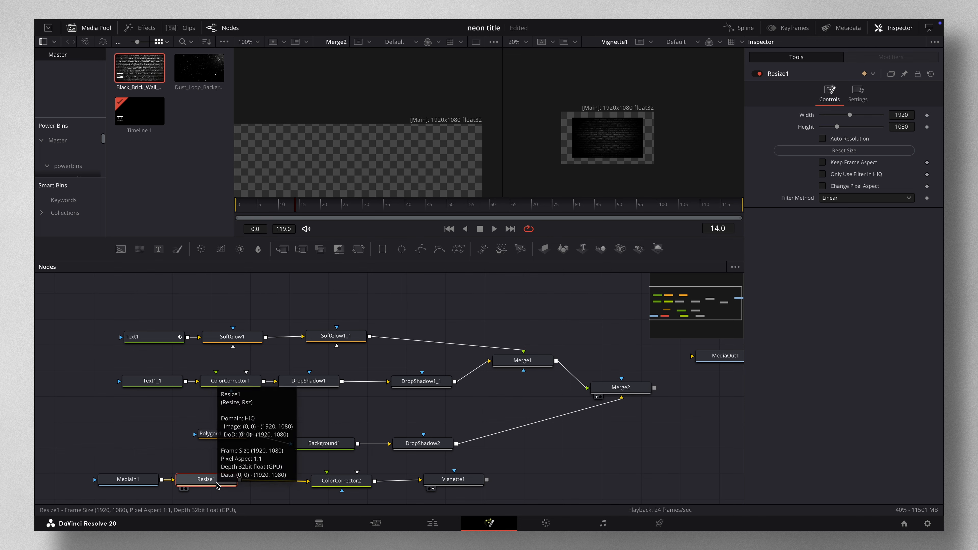
key(shift+space)
text(transform)
key(Return)
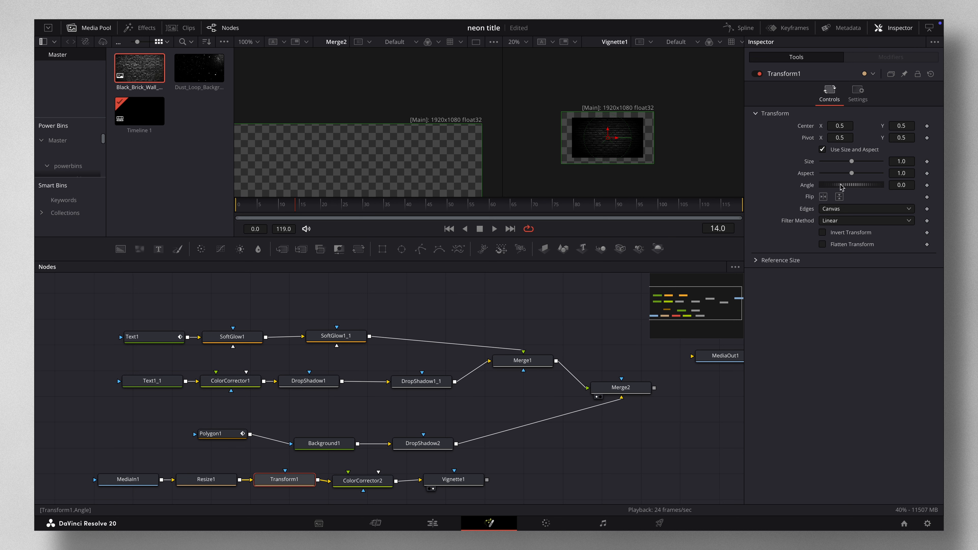
drag(852, 163, 856, 163)
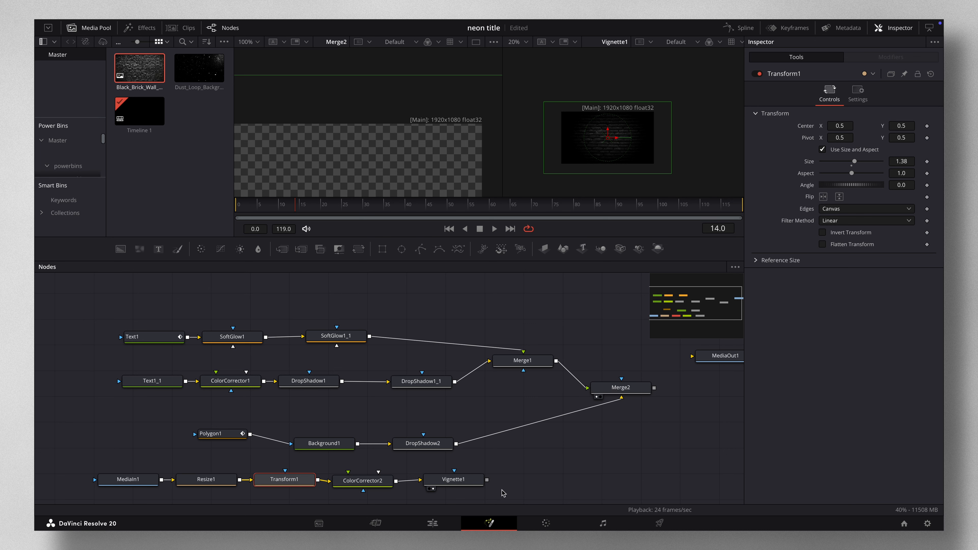
Move MediaOut1 and Merge2 to make room for another merge between them
click(525, 481)
scroll(606, 421, right, 5)
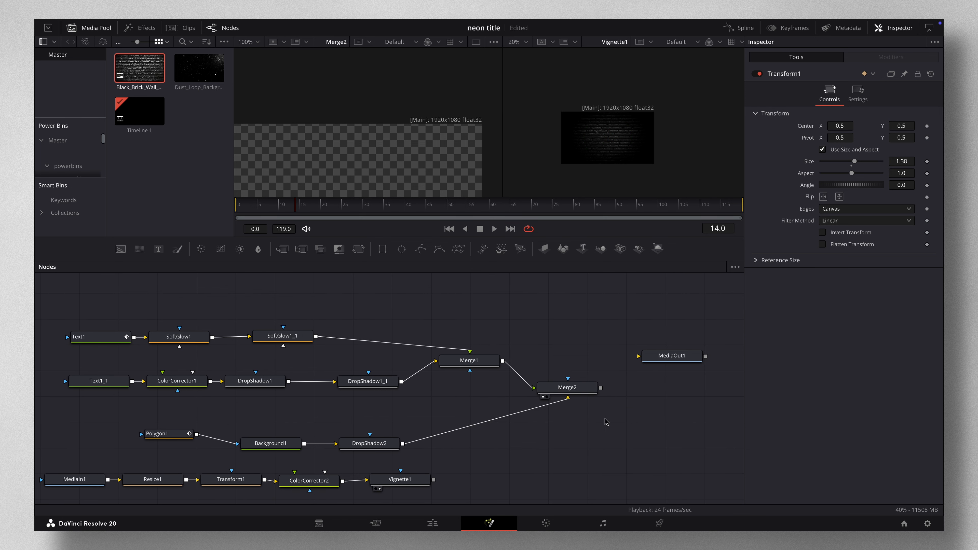
drag(672, 357, 712, 341)
drag(578, 387, 564, 359)
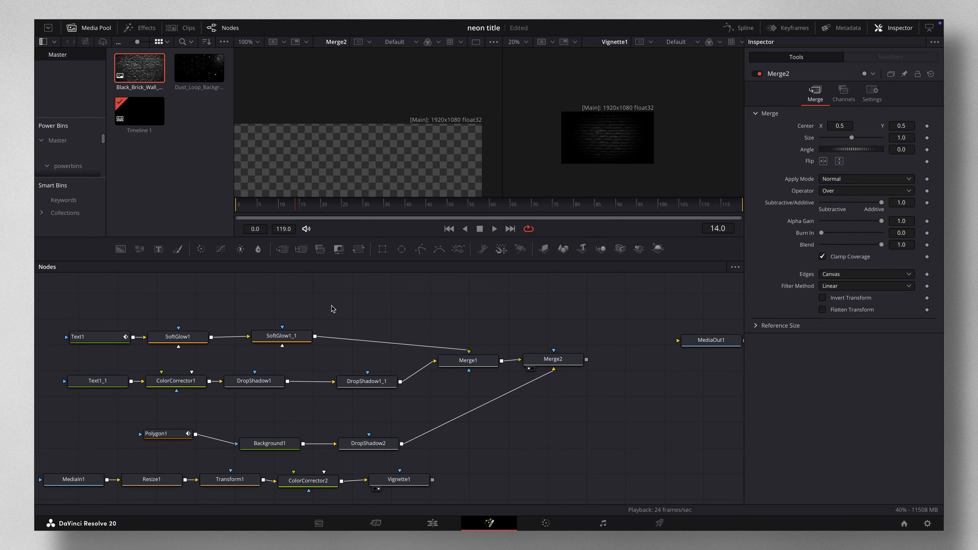
Add a third Merge node with Vignette1 as background and Merge2 as foreground, and show it in the second viewer
drag(613, 422, 614, 422)
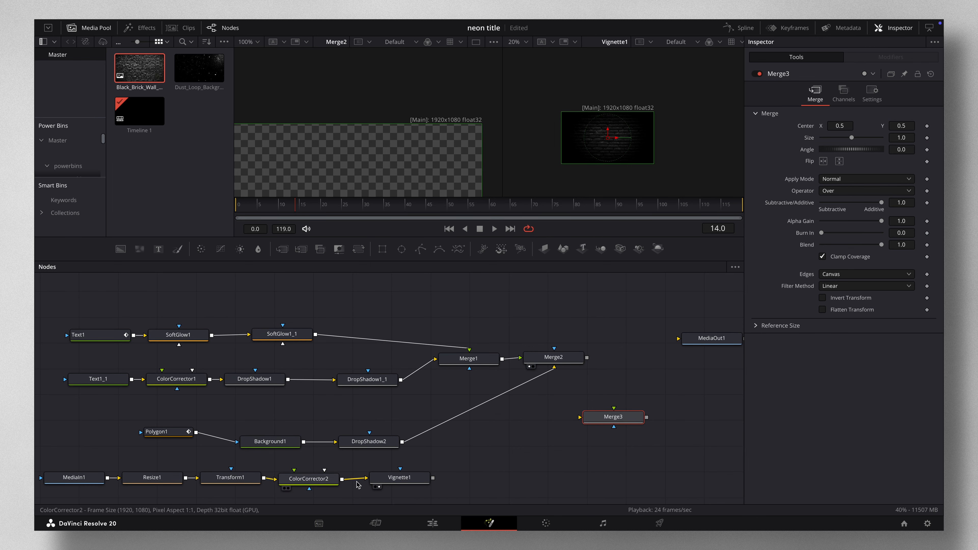
drag(433, 479, 580, 417)
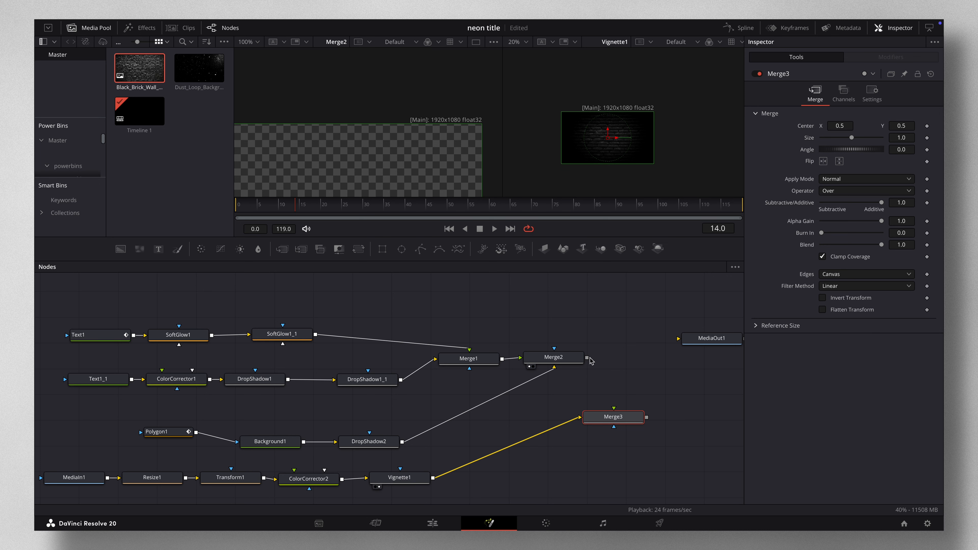
drag(588, 358, 615, 144)
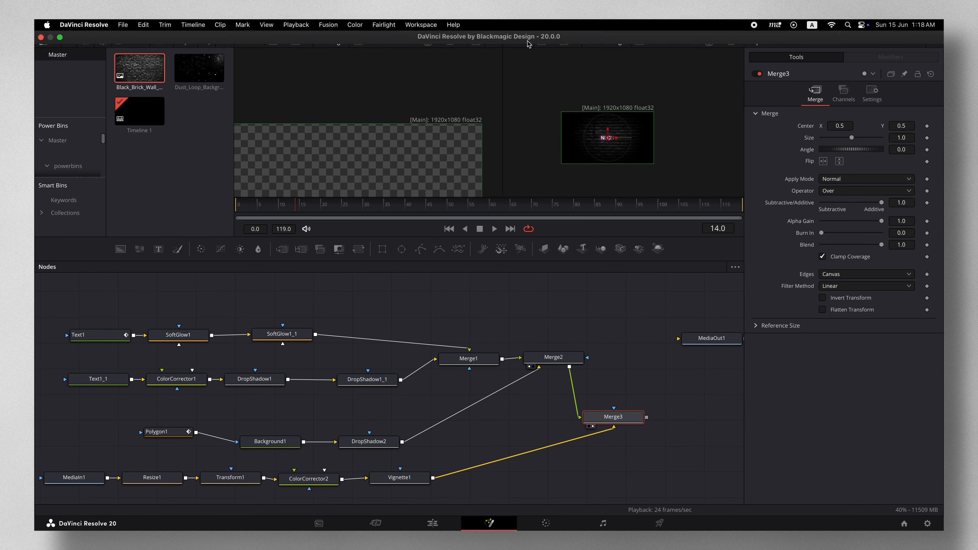
Fit the composite to the second viewer and scrub through to frame 119 to check the flicker over the wall
click(527, 42)
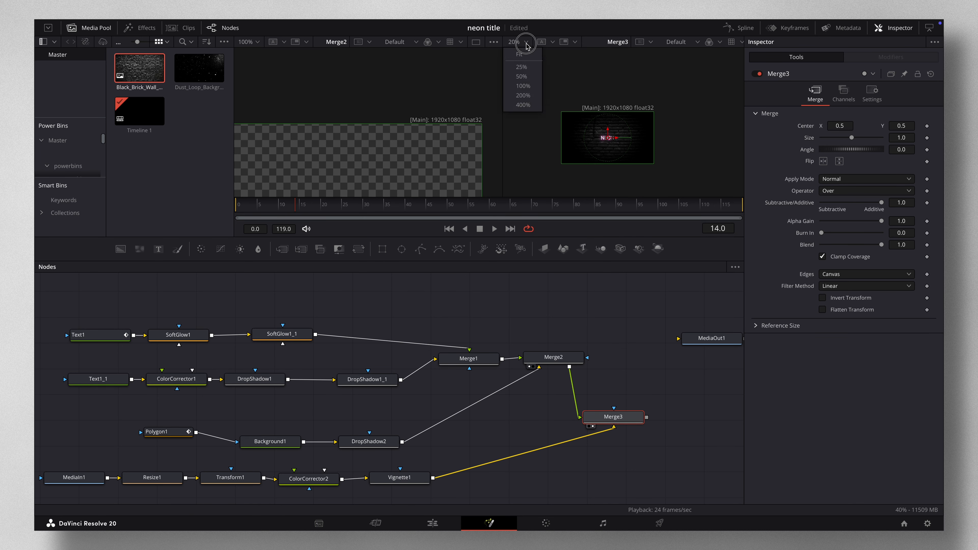
click(519, 55)
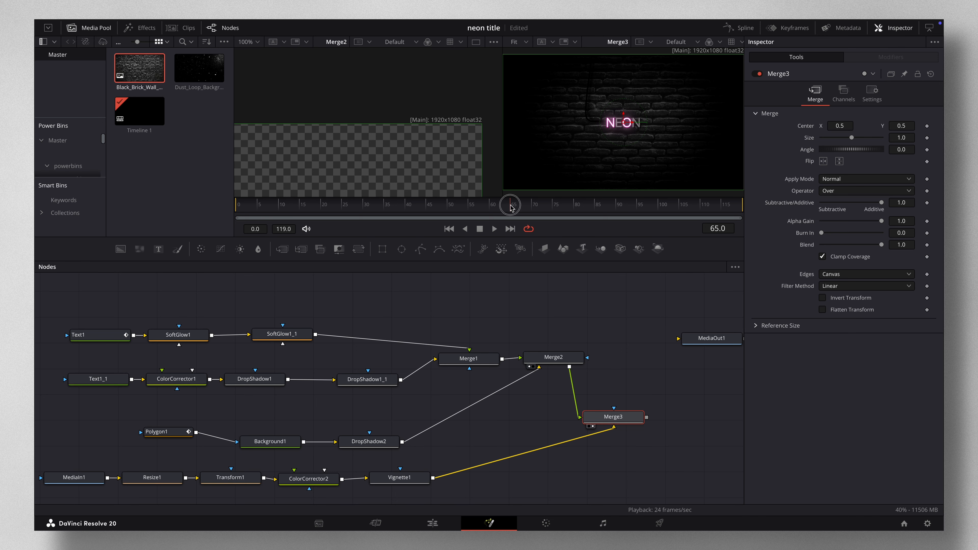
drag(510, 207, 299, 208)
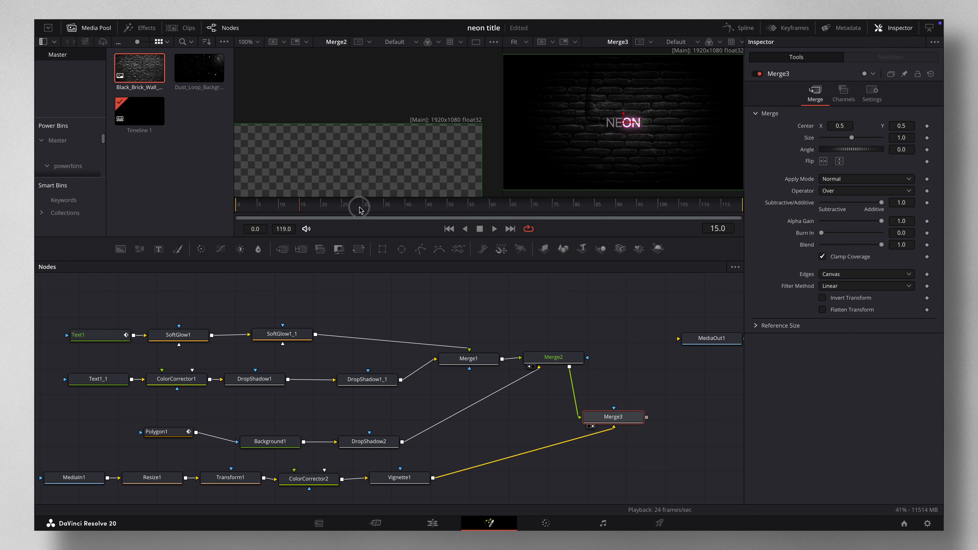
drag(359, 208, 742, 208)
Move MediaOut1 farther from Merge3 to leave space for more nodes
scroll(512, 341, right, 5)
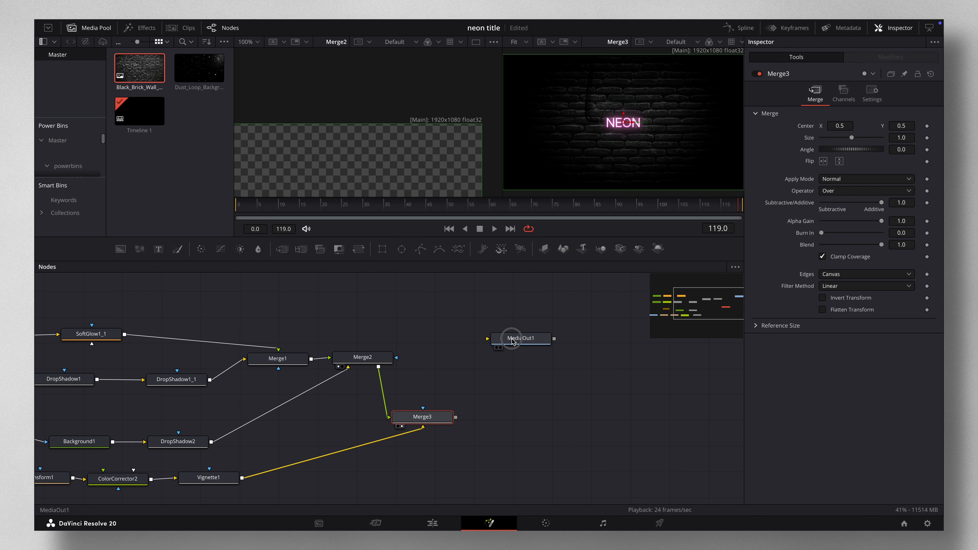
drag(512, 342, 658, 370)
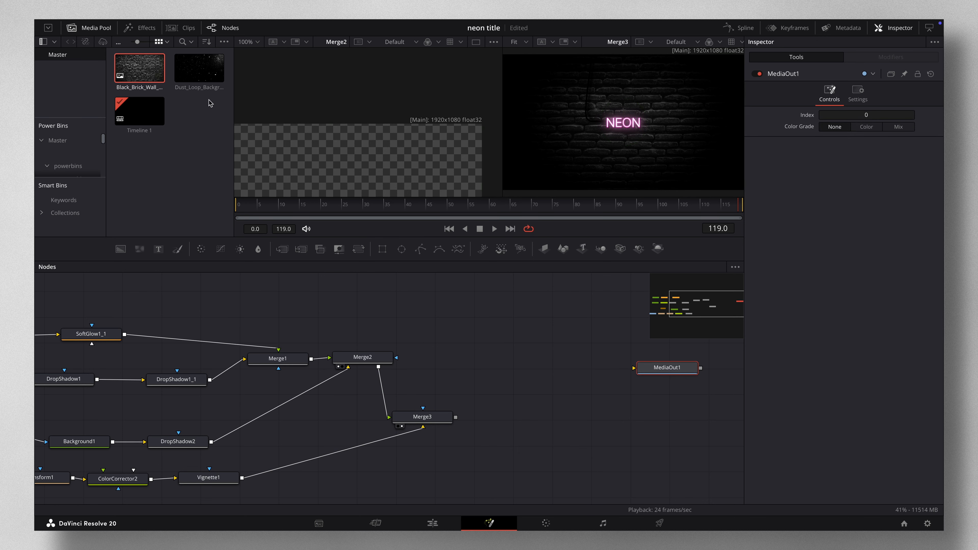
Bring the Dust_Loop_Background clip into the node graph above Merge3, and move MediaOut1 farther away to leave room
drag(202, 75, 477, 324)
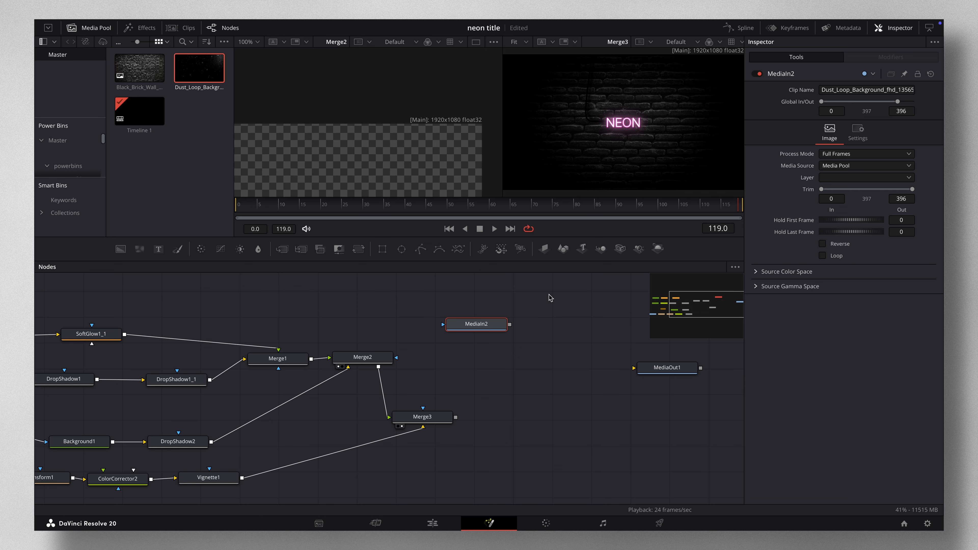
drag(488, 327, 474, 325)
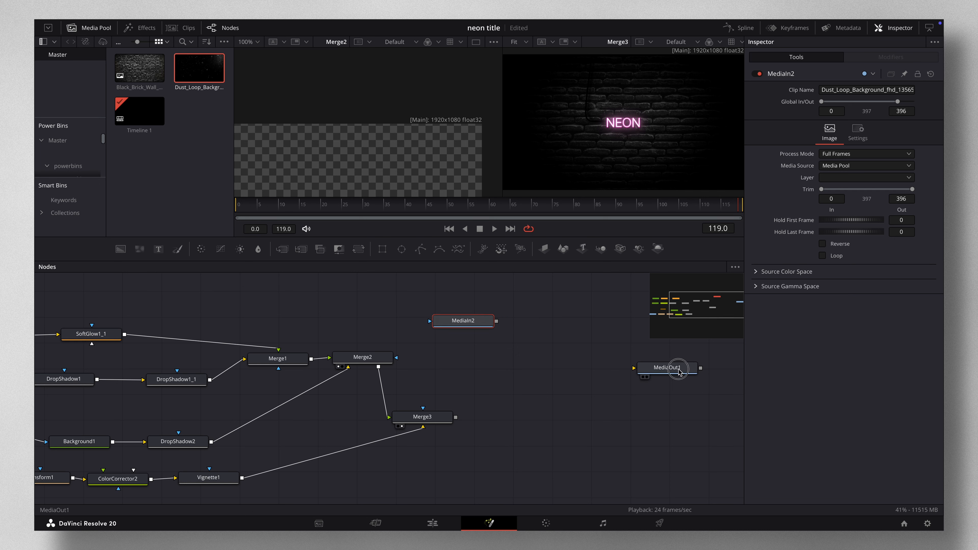
drag(679, 372, 704, 376)
Add a fourth Merge node with Merge3 as background and the dust clip MediaIn2 as foreground, and save the project
drag(464, 323, 527, 370)
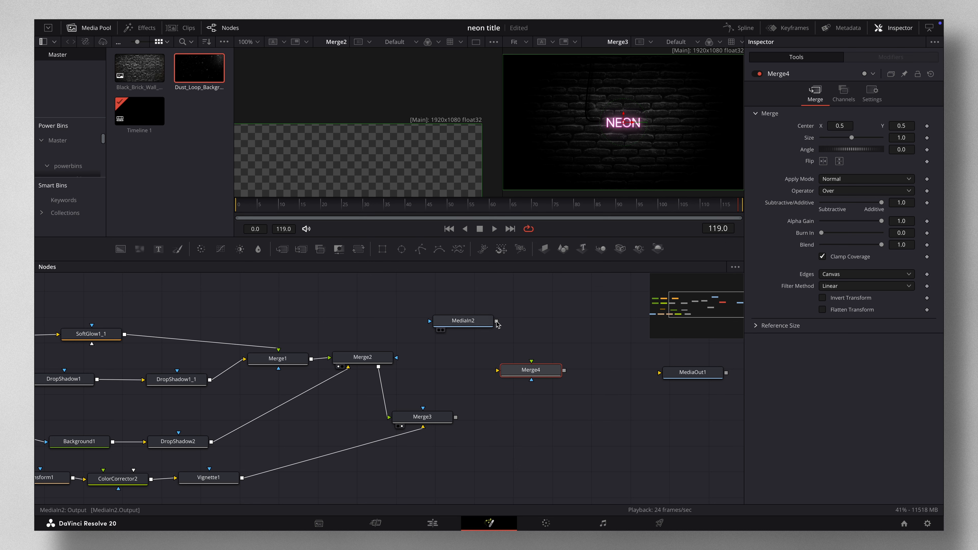
drag(496, 322, 532, 364)
drag(456, 417, 527, 372)
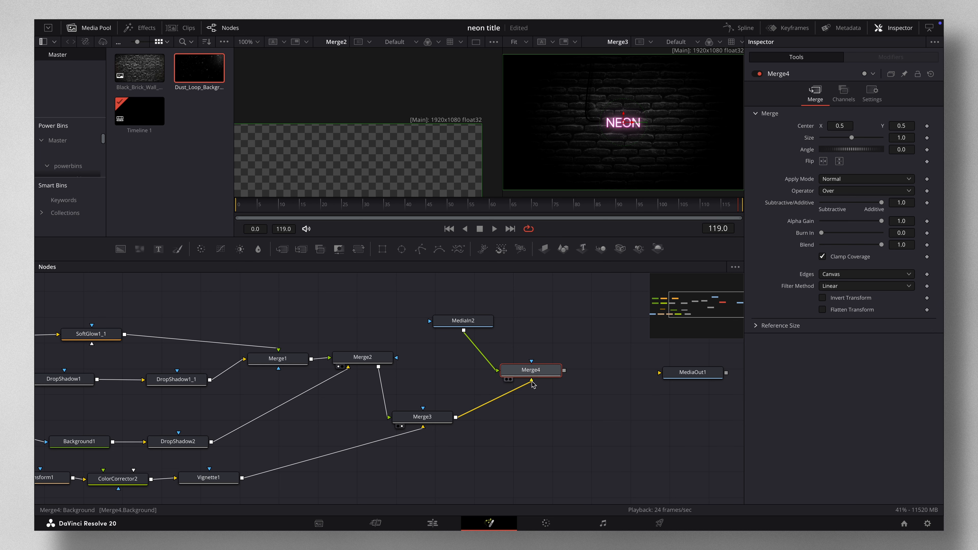
key(ctrl+s)
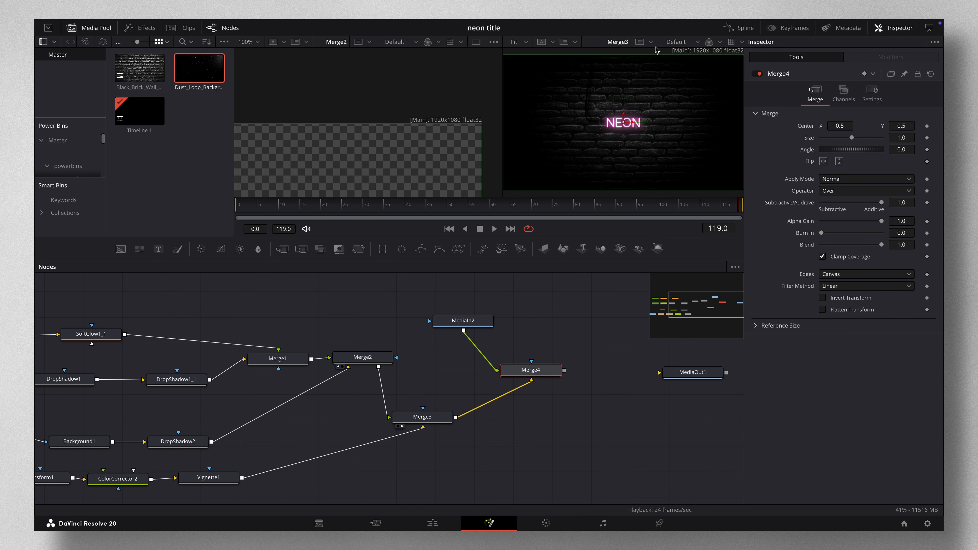
Show Merge4 in a single viewer and blend the dust in Screen mode with gain 0.276 and blend 0.48
click(476, 42)
drag(531, 370, 522, 159)
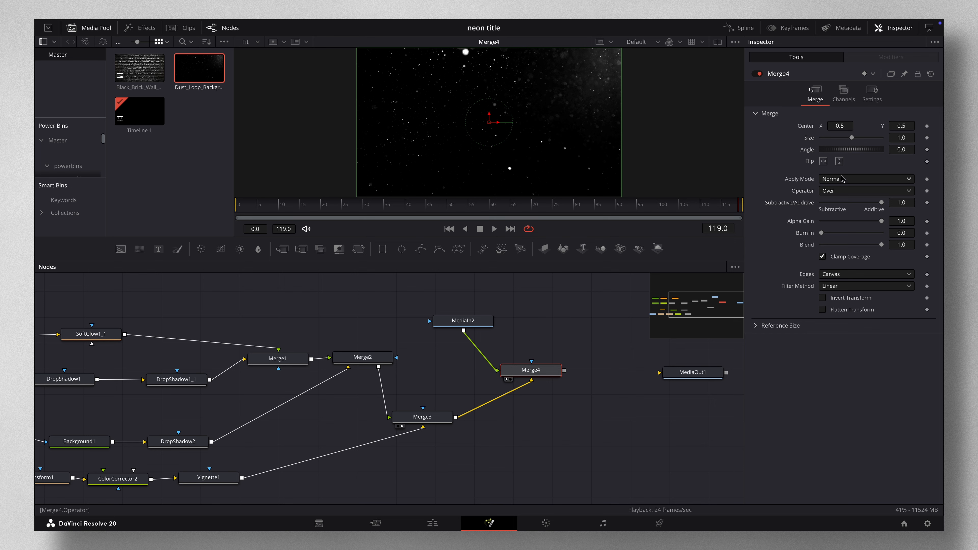
click(846, 179)
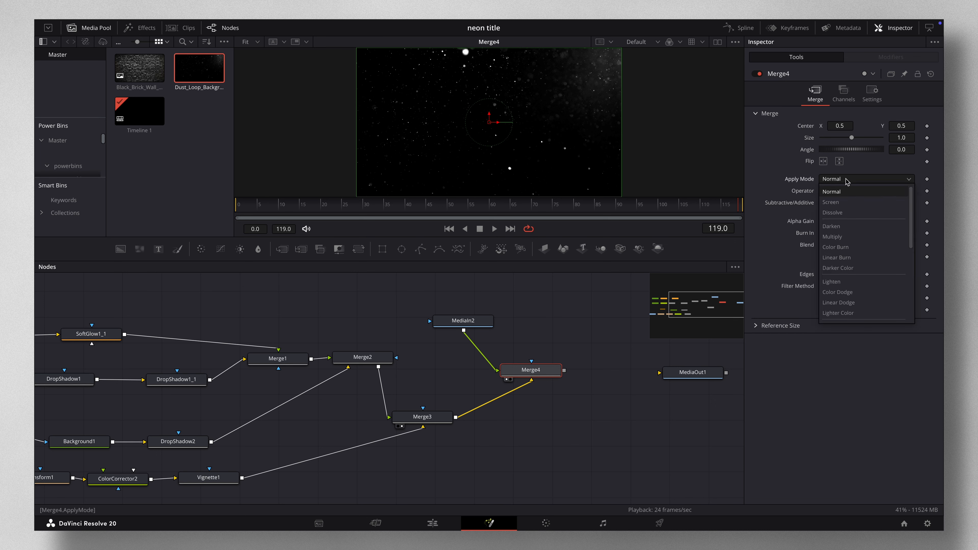
click(846, 202)
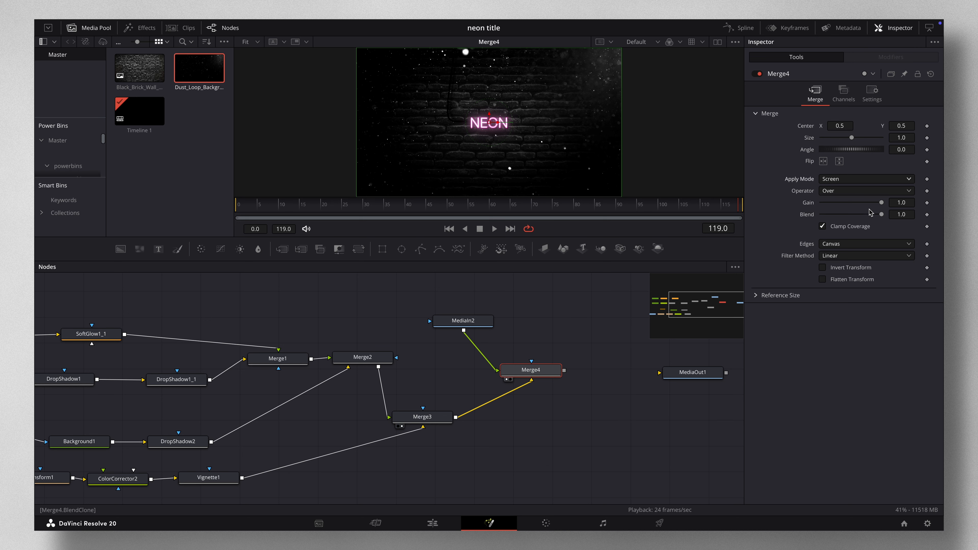
drag(881, 204, 853, 215)
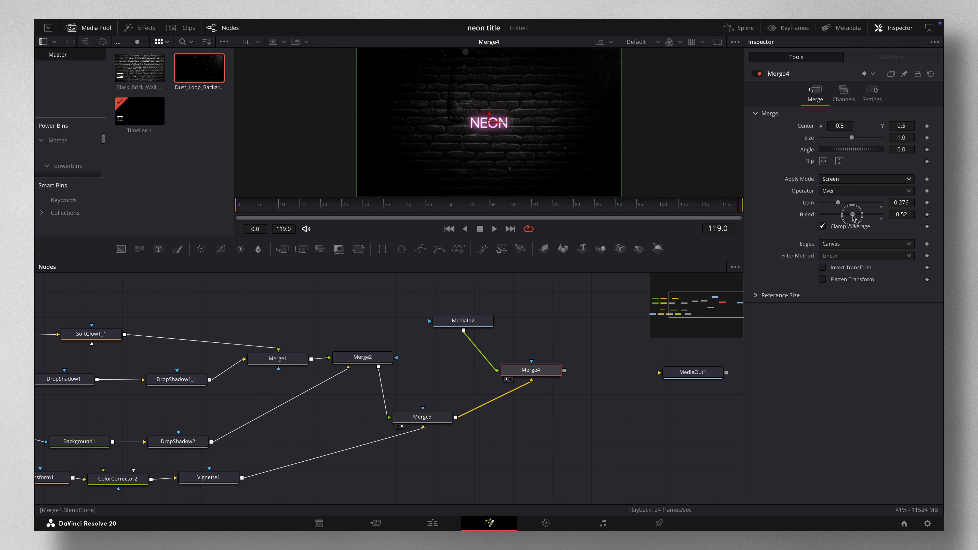
drag(246, 210, 633, 209)
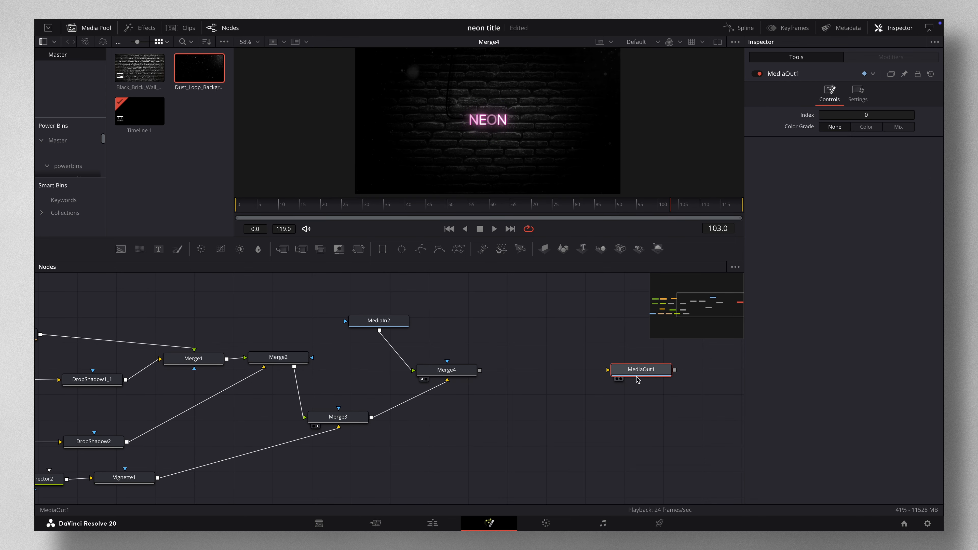
Move MediaOut1 farther out, add a Transform node after Merge4, and show the Transform in the viewer
drag(639, 371, 694, 373)
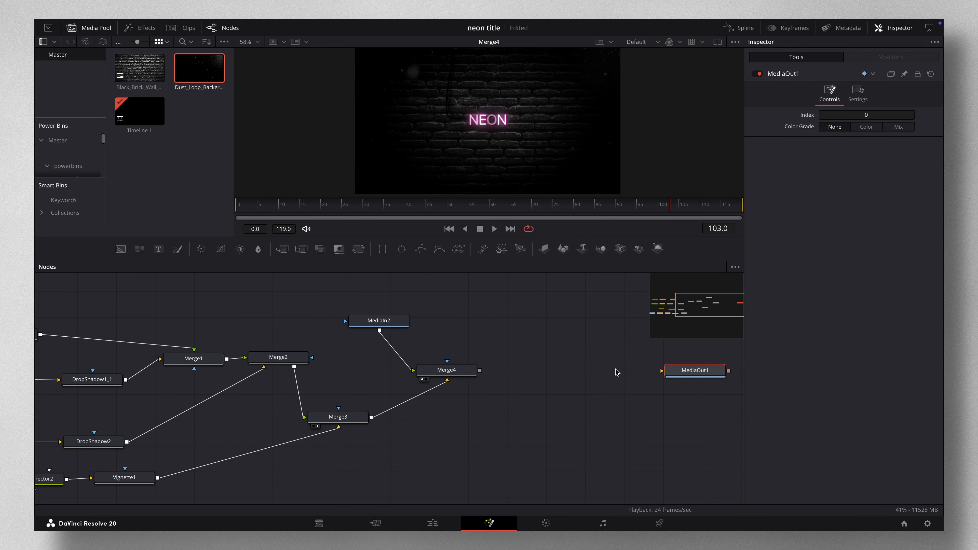
click(463, 366)
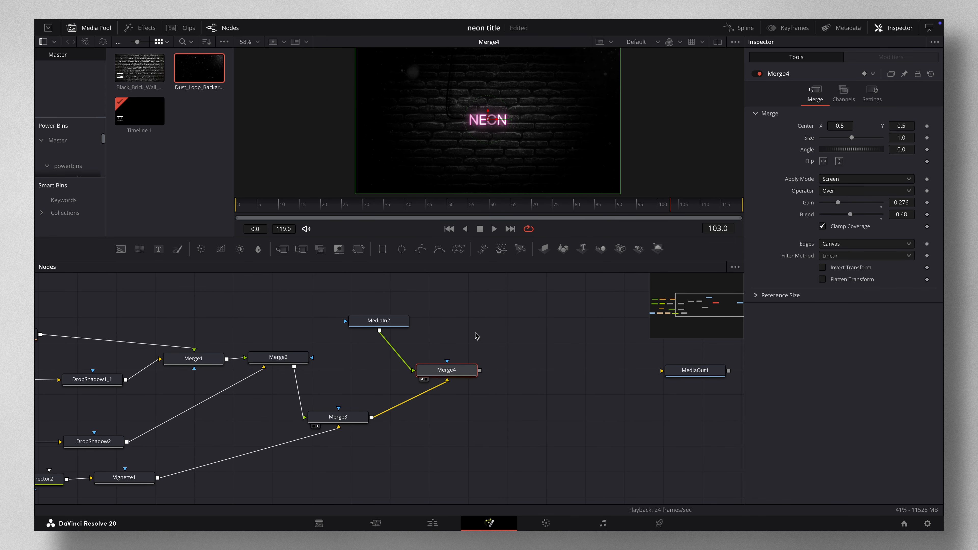
key(shift+space)
text(TRAN)
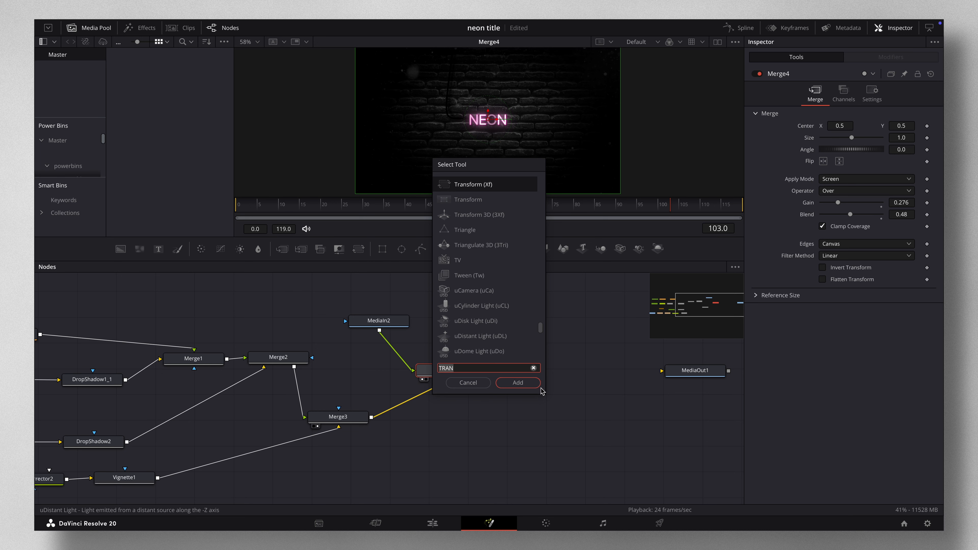
click(530, 387)
drag(519, 371, 527, 371)
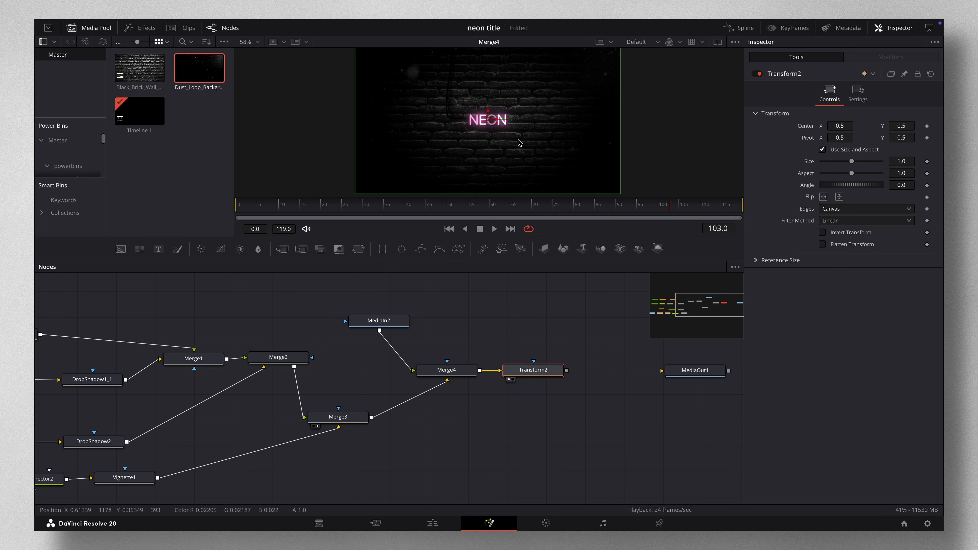
key(1)
Keyframe the new Transform's size from 1.0 at frame 0 to 1.25 at frame 60, and scrub through the zoom
drag(663, 208, 235, 206)
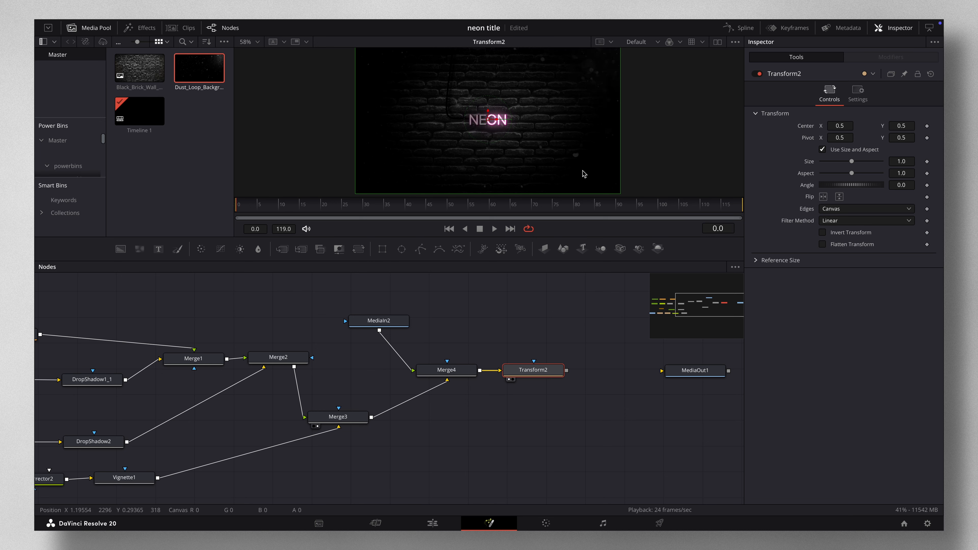
click(927, 161)
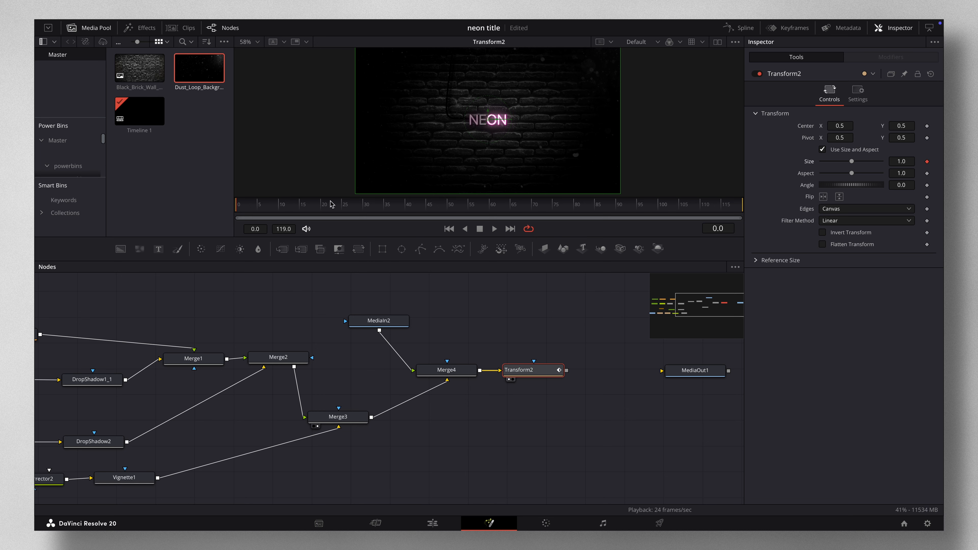
drag(355, 206, 490, 215)
drag(853, 164, 853, 166)
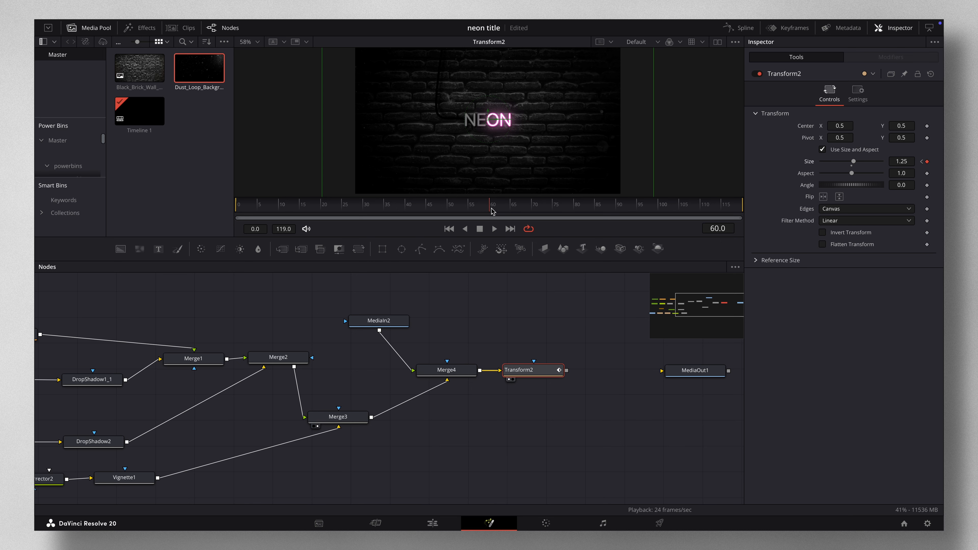
drag(327, 212, 491, 213)
Smooth all of Transform2's size keyframes in the Spline editor, close the editor, and return to frame 60
click(740, 31)
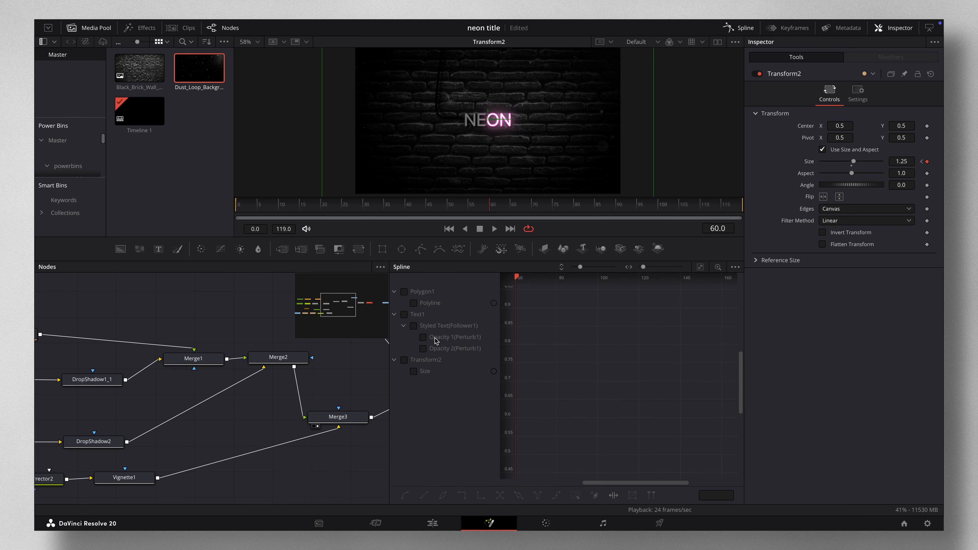
click(404, 360)
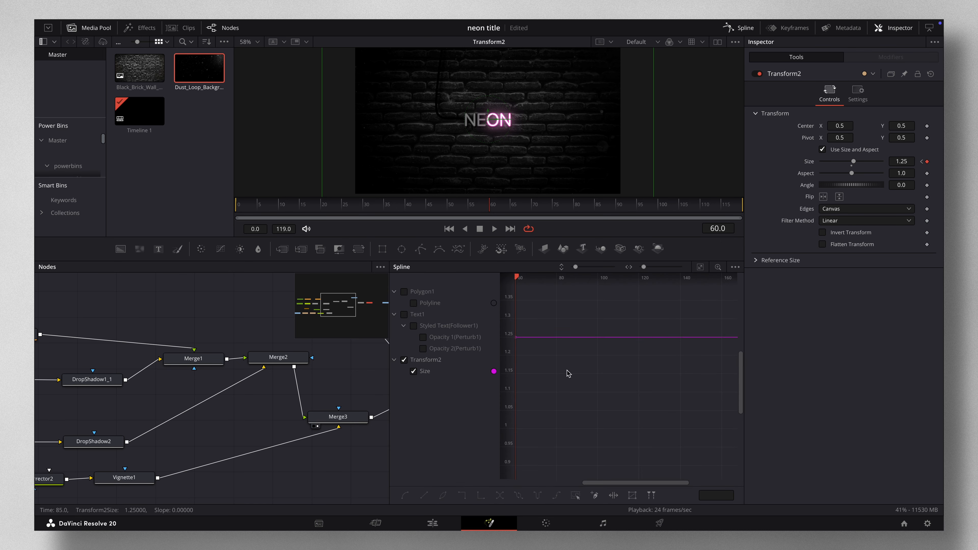
click(700, 267)
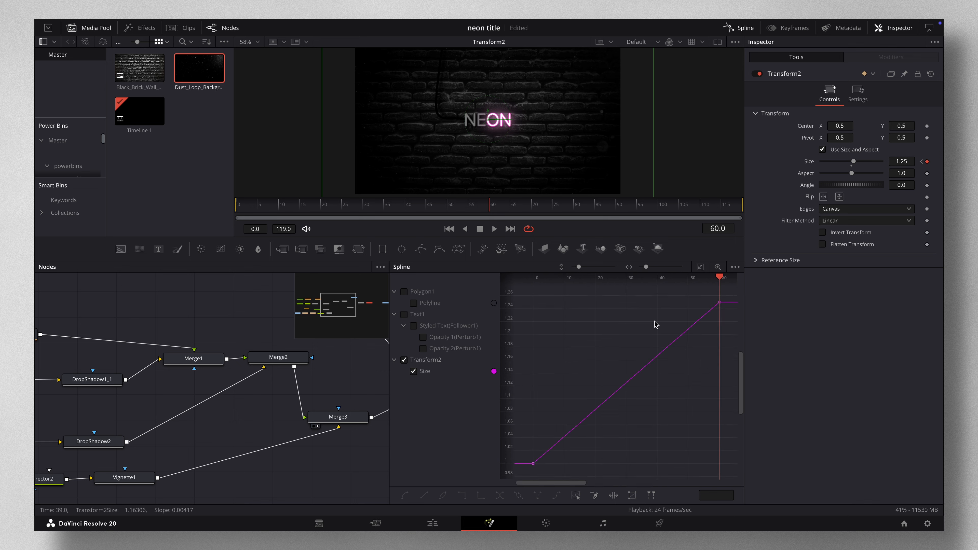
key(ctrl+a)
key(s)
click(741, 31)
mouse_move(488, 210)
mouse_down()
mouse_move(240, 214)
mouse_move(491, 216)
mouse_up()
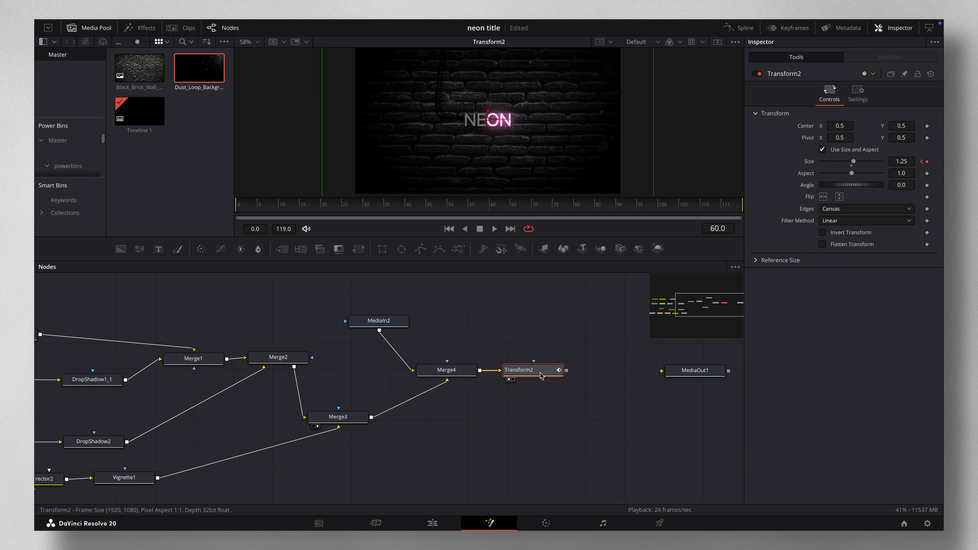
Add a Camera Shake node after Transform2, show it in the viewer, and scrub to frame 27 to check the movement
mouse_move(541, 372)
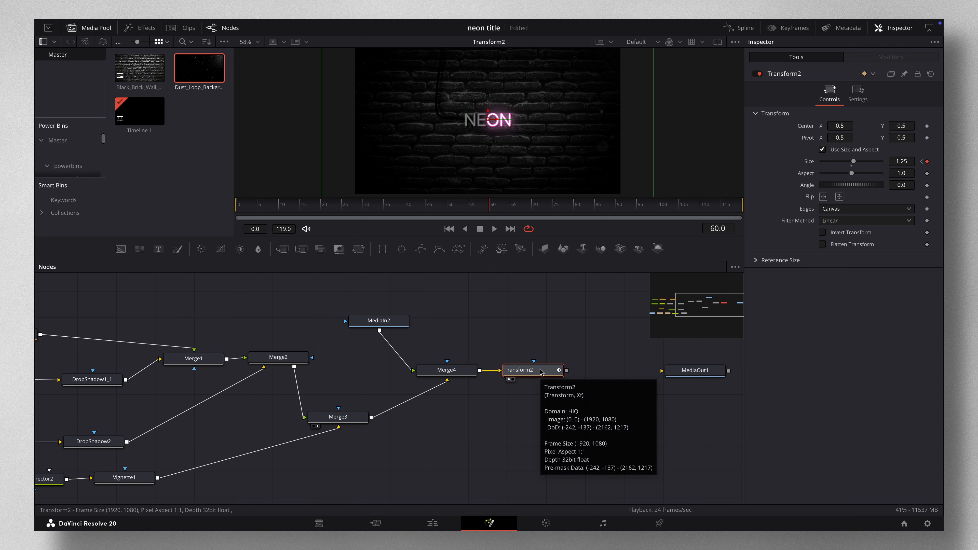
key(shift+space)
text(TRANCAMER)
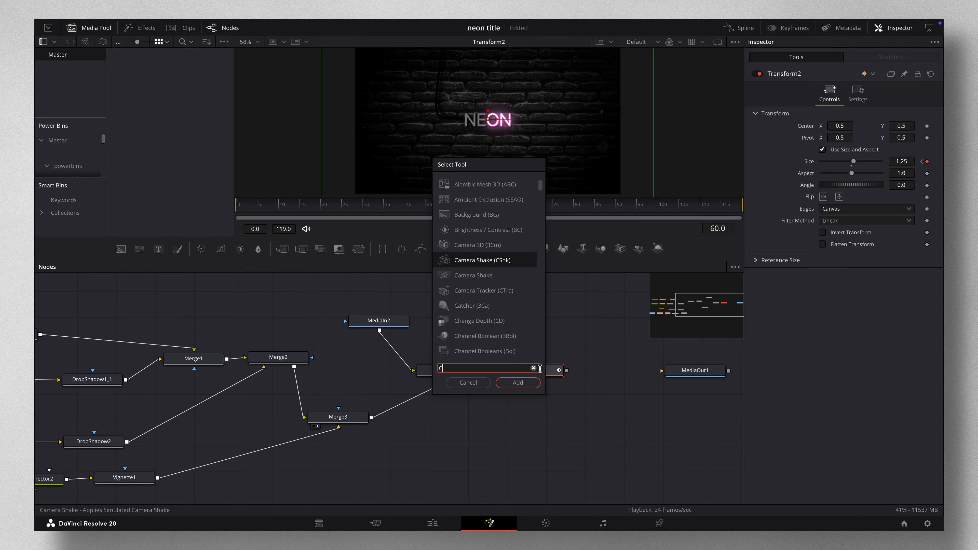
key(Return)
drag(604, 372, 516, 146)
drag(484, 210, 352, 210)
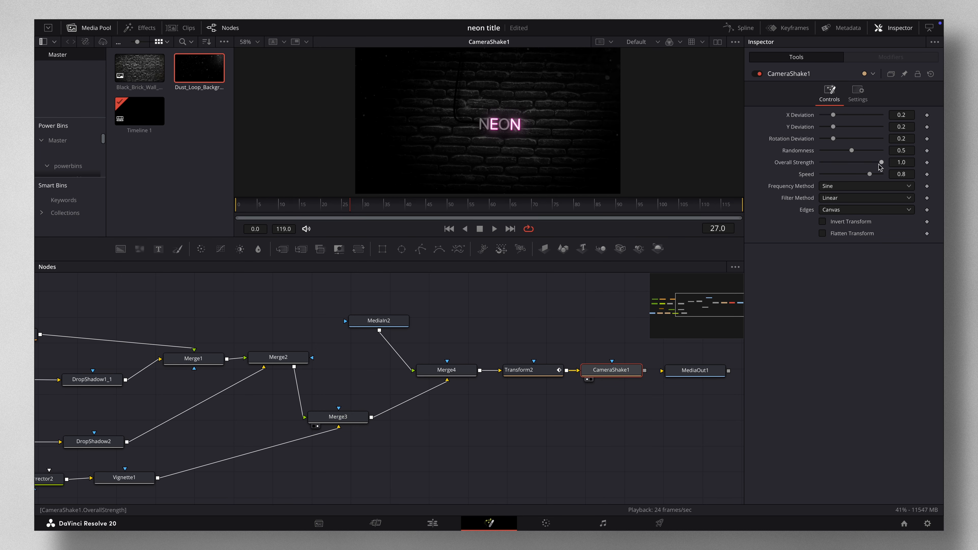
Set the camera shake's overall strength to 0.024 and speed to 0.055, and scrub to frame 103 to check it
drag(882, 164, 826, 165)
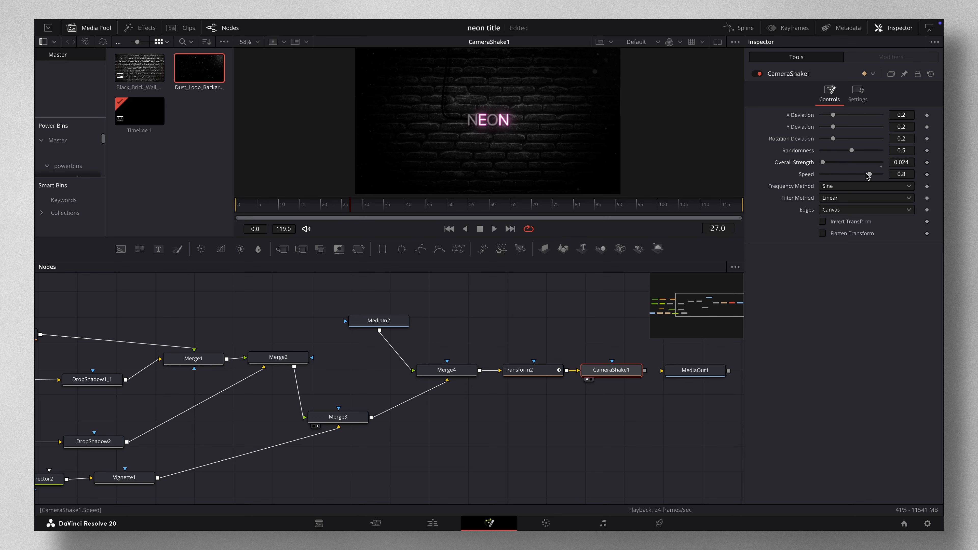
drag(870, 174, 824, 175)
click(333, 207)
drag(333, 207, 552, 213)
drag(552, 213, 568, 213)
scroll(585, 155, down, 2)
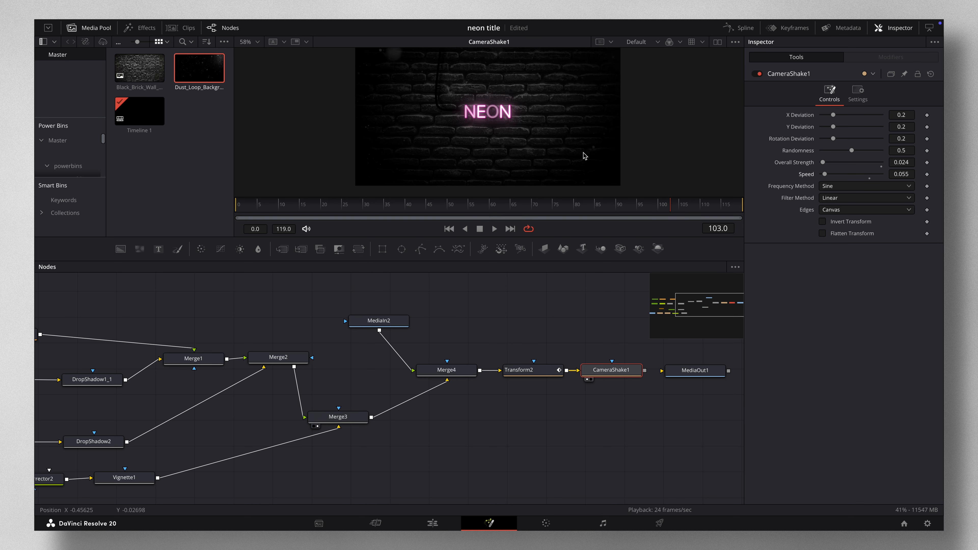
scroll(585, 155, up, 3)
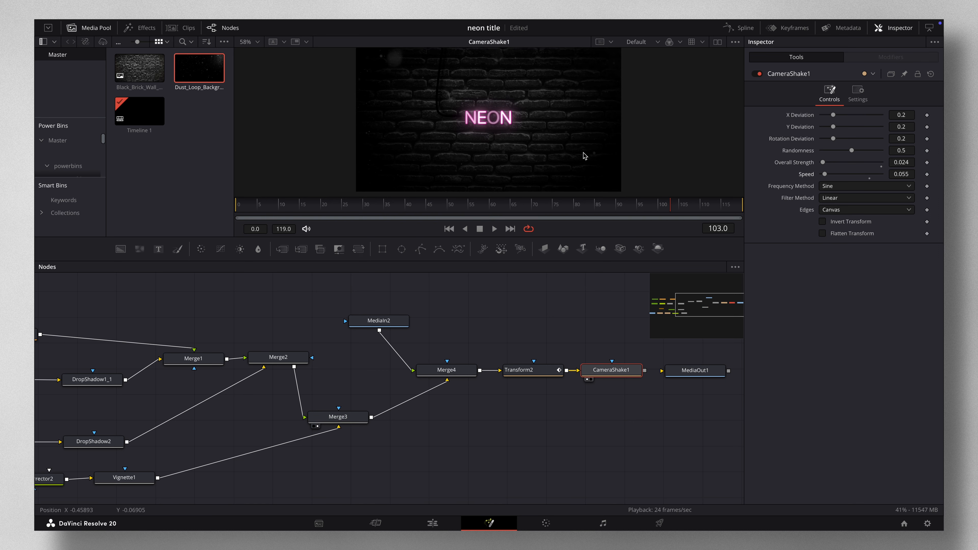
Tidy the graph by aligning Polygon1 with Background1 and moving the Text1, SoftGlow1 and SoftGlow1_1 row higher
scroll(441, 351, left, 10)
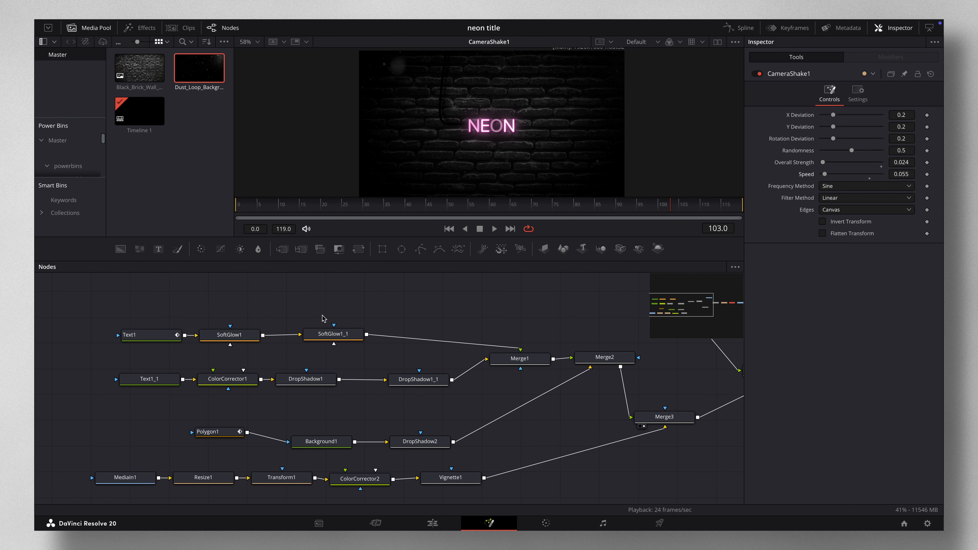
scroll(277, 359, down, 1)
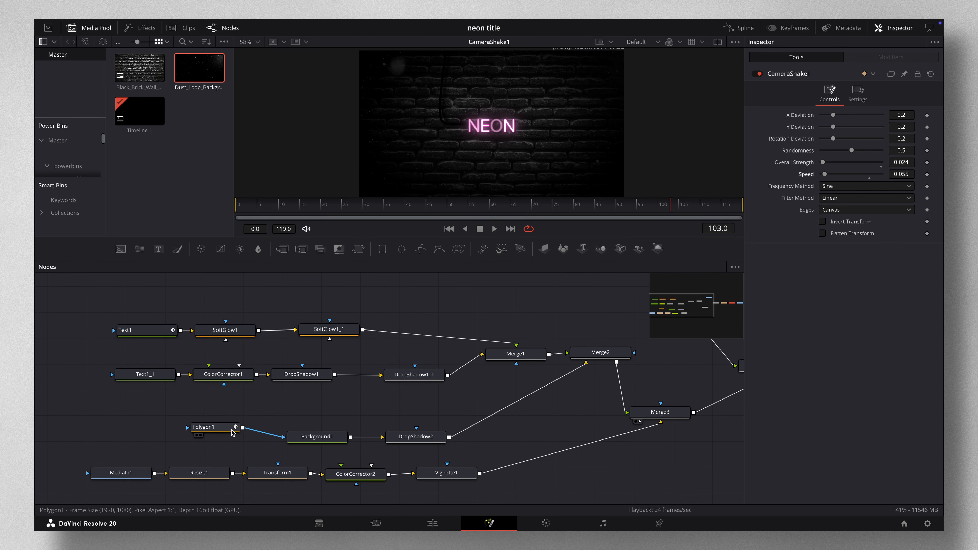
drag(229, 427, 233, 437)
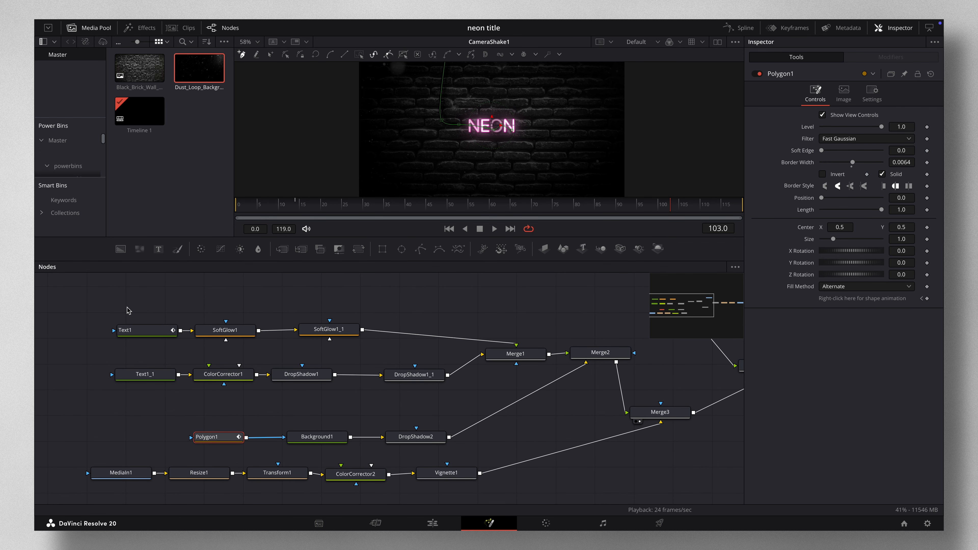
drag(125, 307, 341, 299)
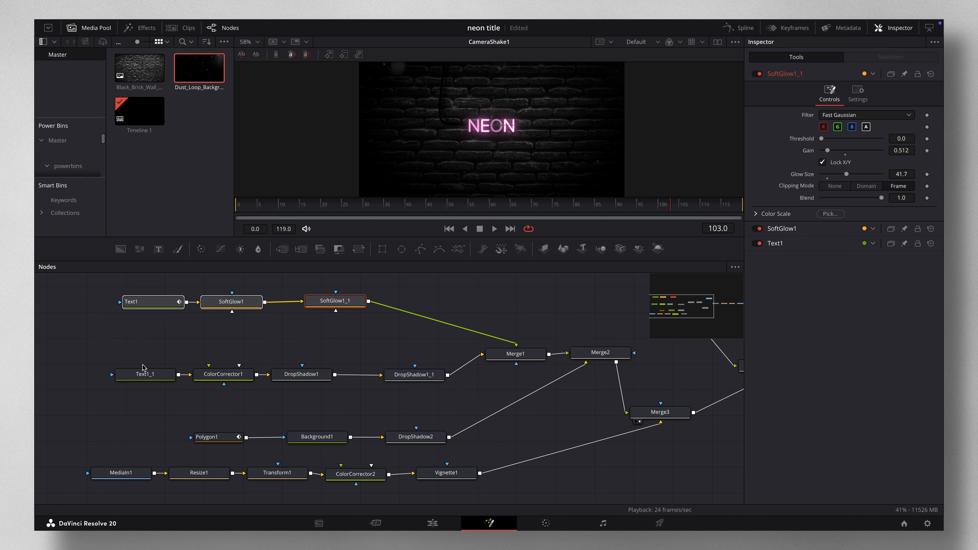
Review the unlit text branch and the cable branch by selecting each node row, checking the composite at frame 78
drag(125, 352, 426, 408)
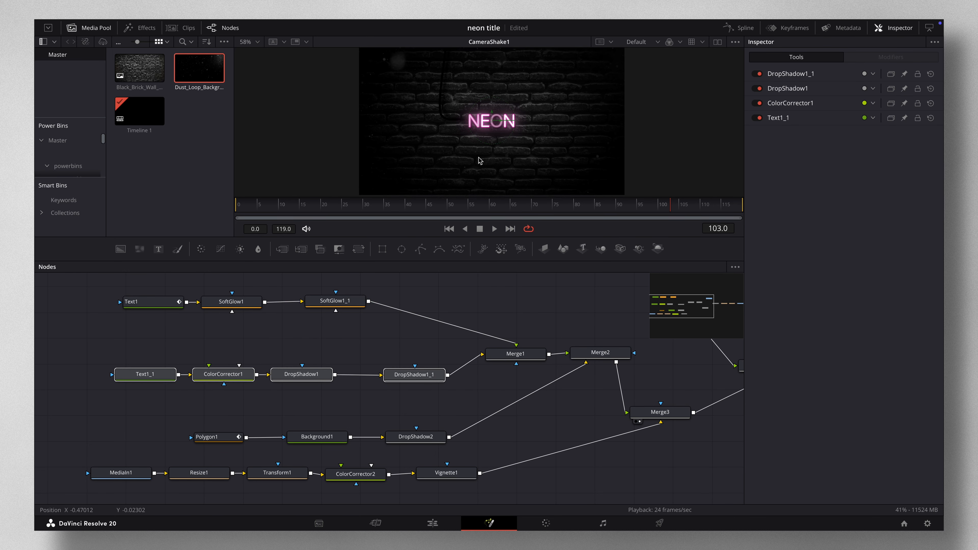
click(565, 206)
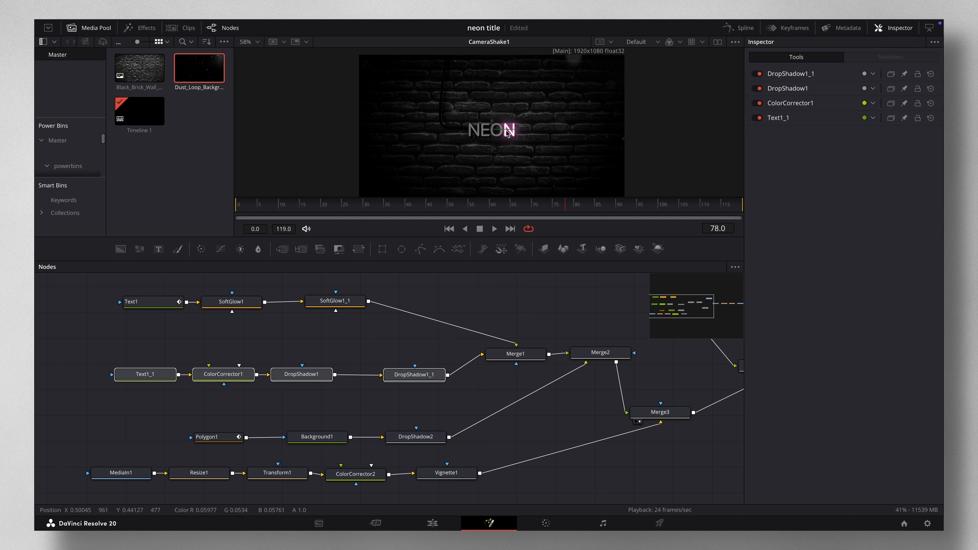
click(266, 350)
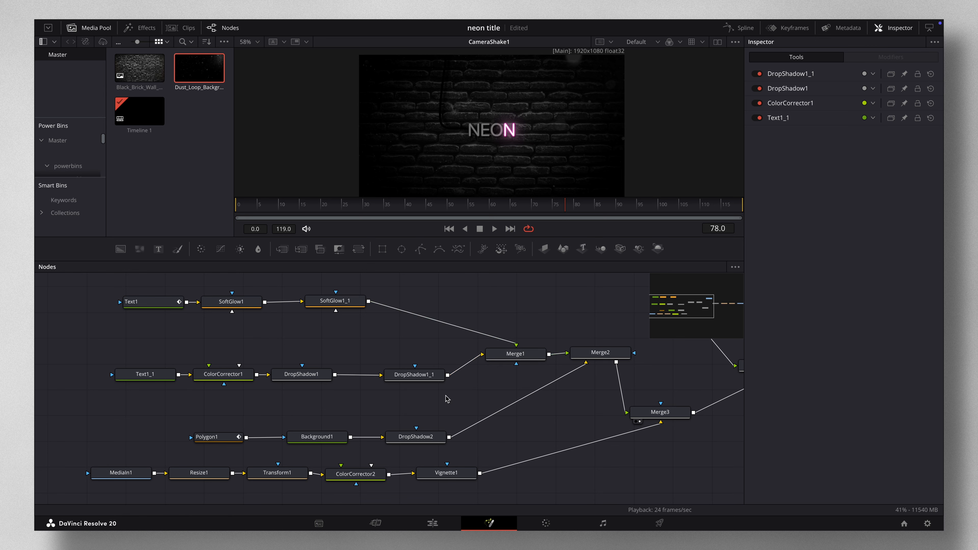
drag(218, 423, 447, 457)
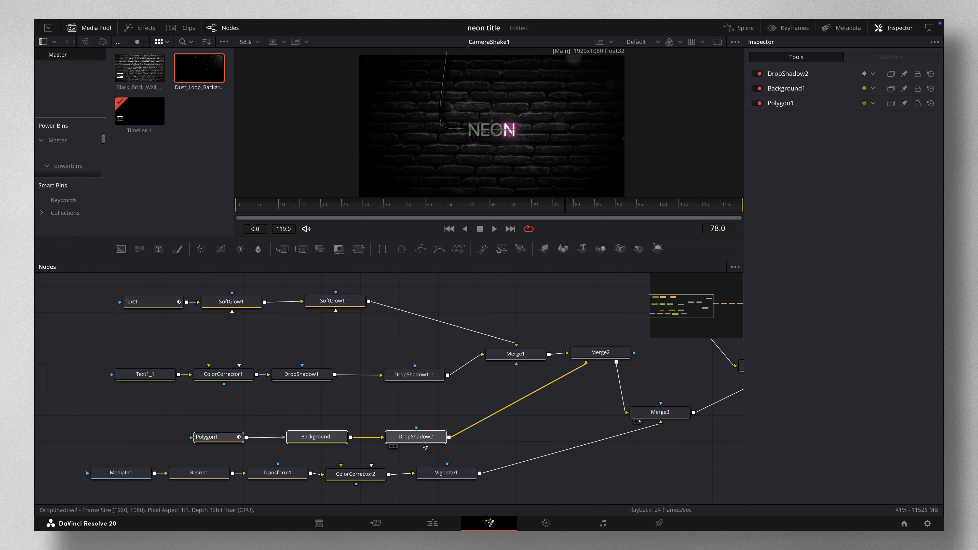
Tidy the graph by nudging Merge2 closer to above Merge3, select the brick wall MediaIn1, and place MediaIn2 directly above Merge4
click(438, 421)
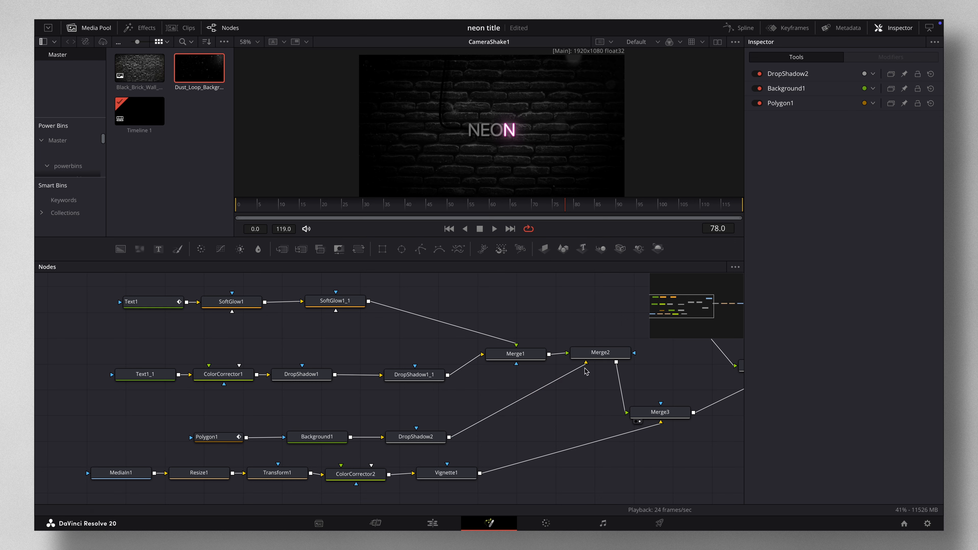
drag(599, 352, 609, 358)
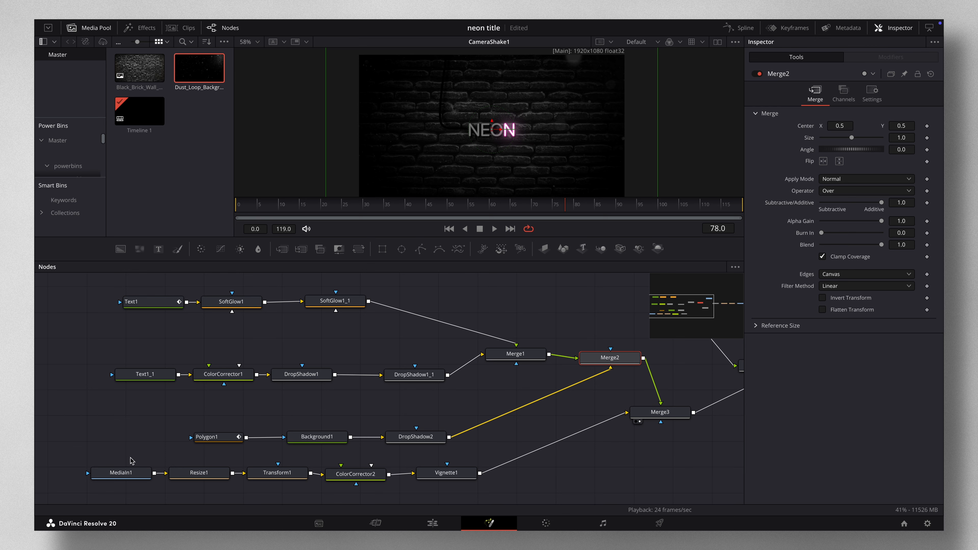
click(141, 471)
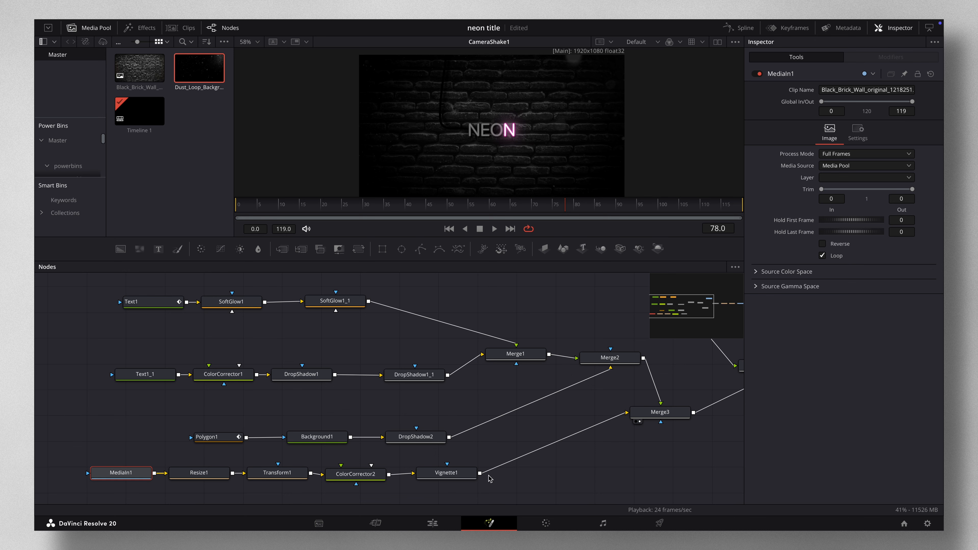
scroll(654, 417, right, 5)
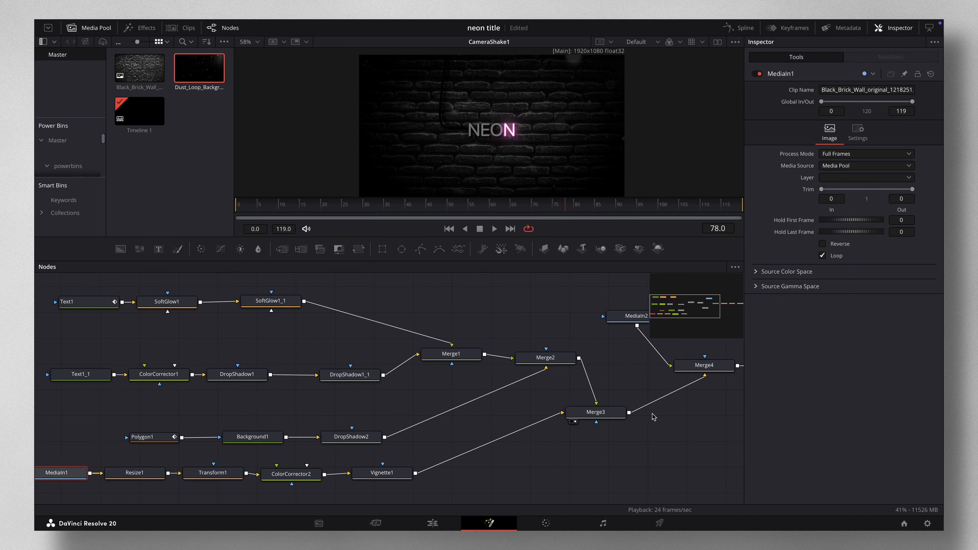
scroll(654, 417, right, 8)
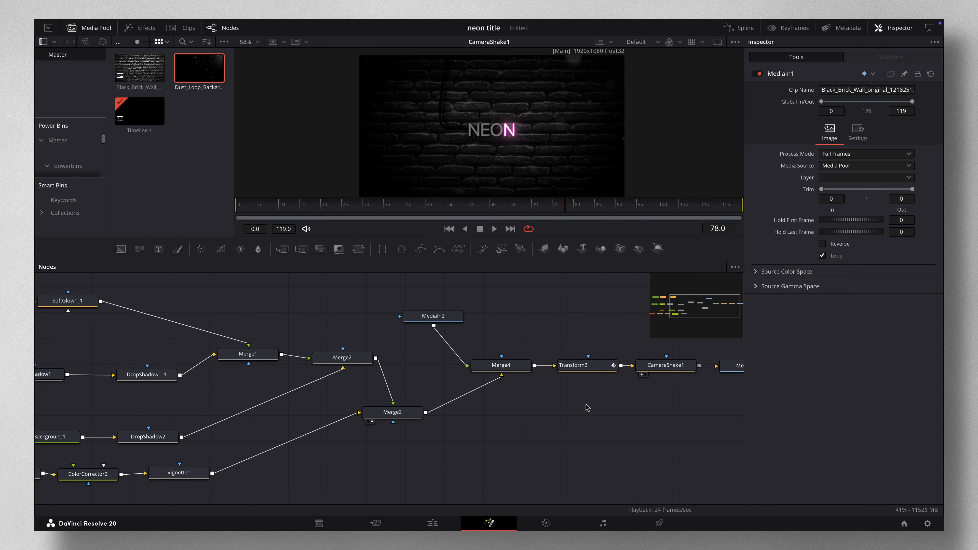
drag(399, 322, 469, 314)
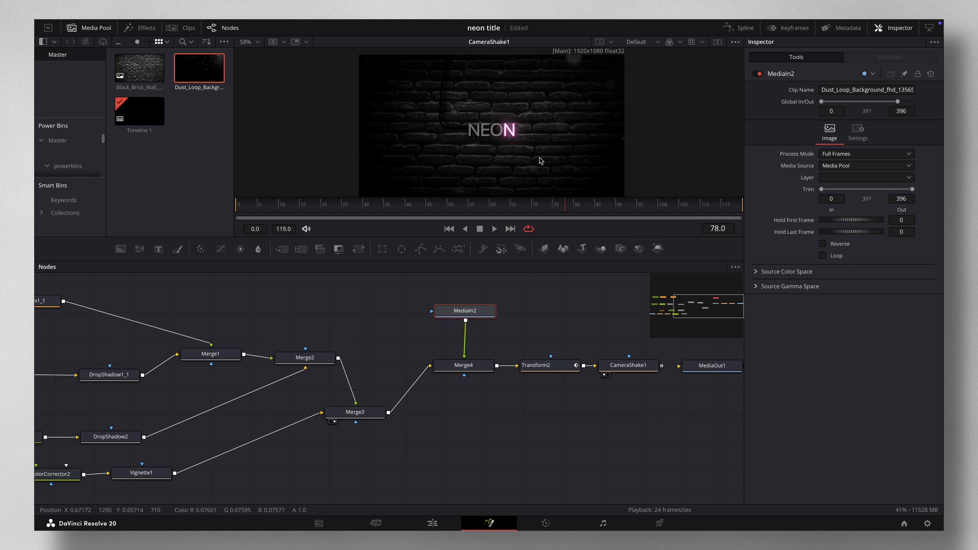
Scrub to frame 51 to check the dust overlay, and select Transform2 to check its slow zoom around frame 25
drag(560, 208, 451, 208)
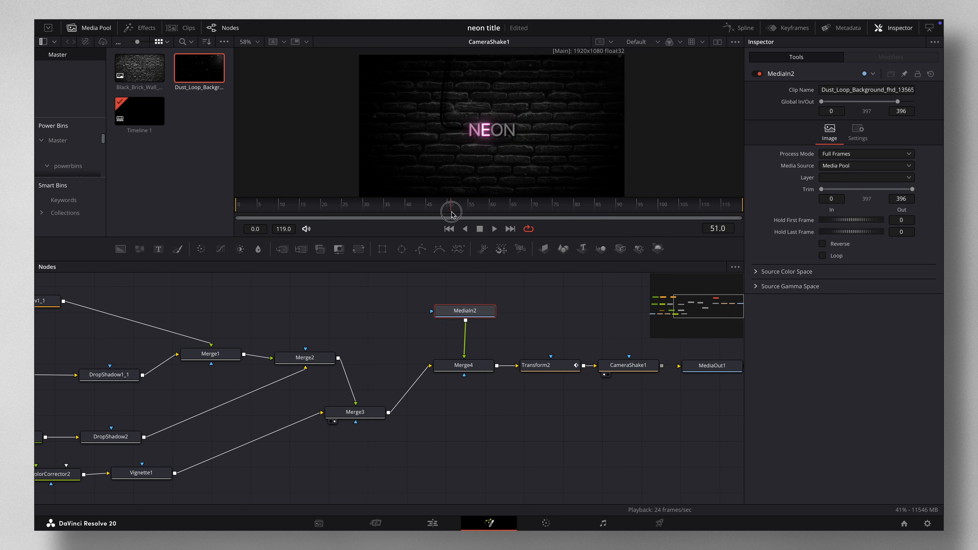
click(481, 364)
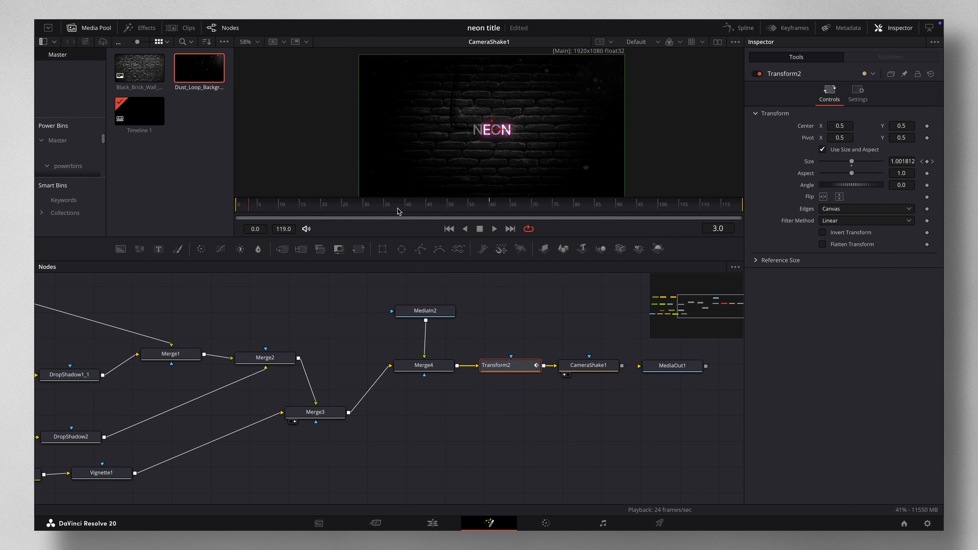
drag(398, 209, 342, 208)
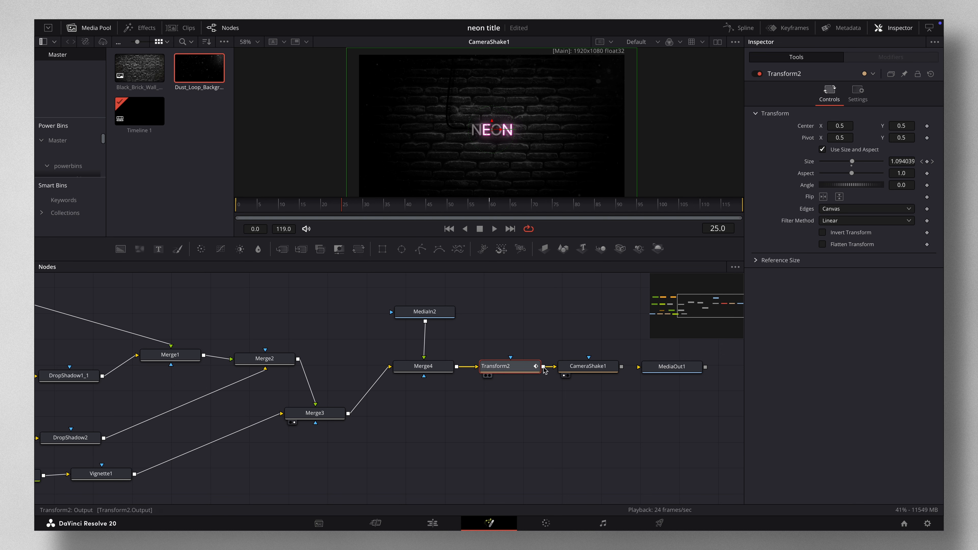
Move MediaOut1 farther from CameraShake1 and connect the CameraShake1 output to it
scroll(583, 371, right, 4)
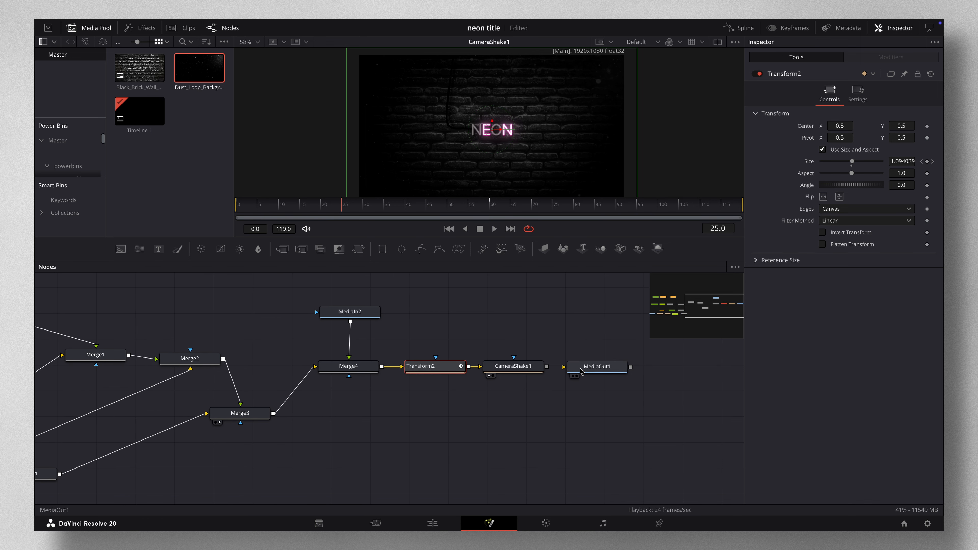
drag(597, 369, 666, 368)
drag(547, 369, 634, 366)
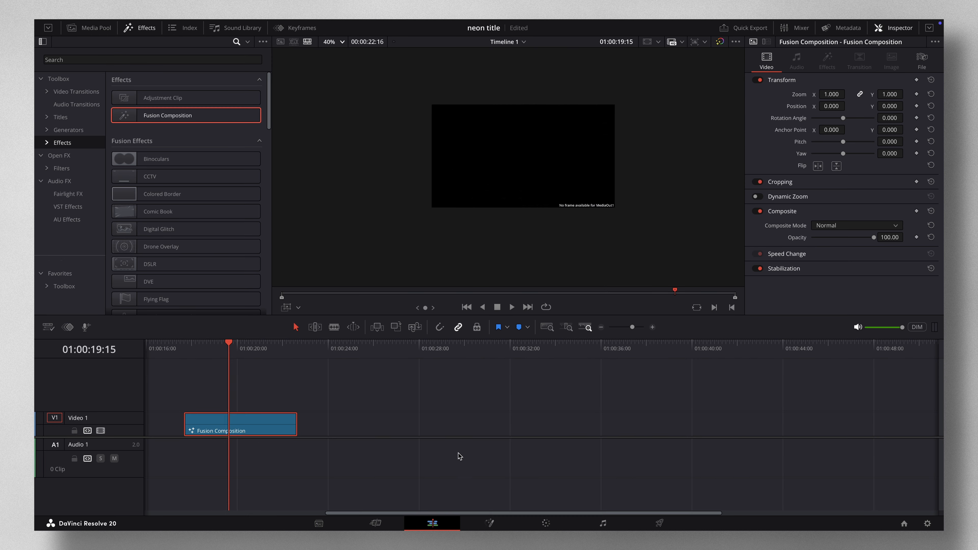
Preview the Fusion Composition in the Edit page timeline at 01:00:17:20 with the viewer image enlarged
drag(207, 344, 189, 350)
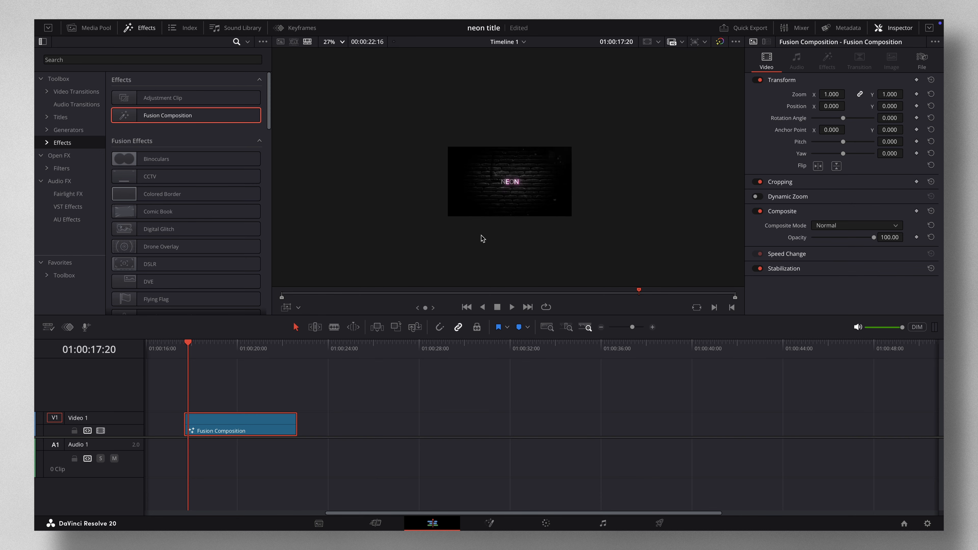
scroll(483, 235, up, 1)
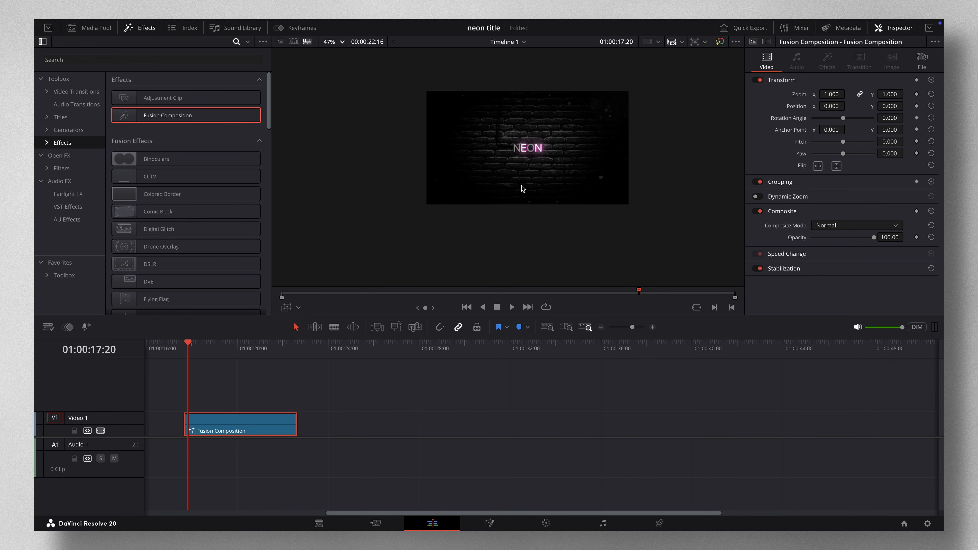